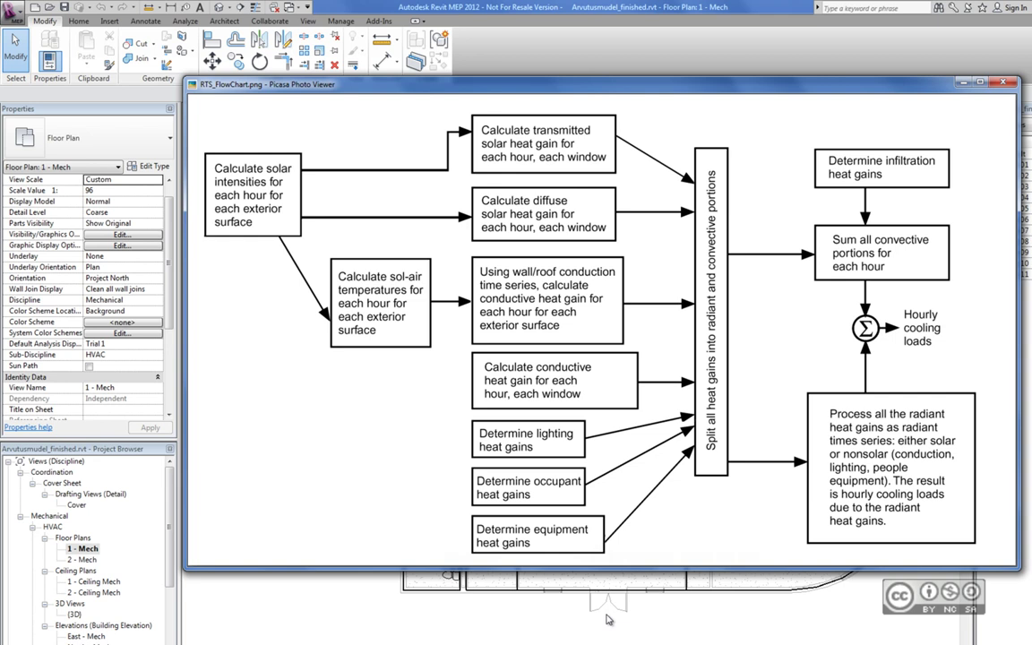
# - Close the RTS_FlowChart.png viewer so the 1 - Mech floor plan shows again
pyautogui.click(607, 618)
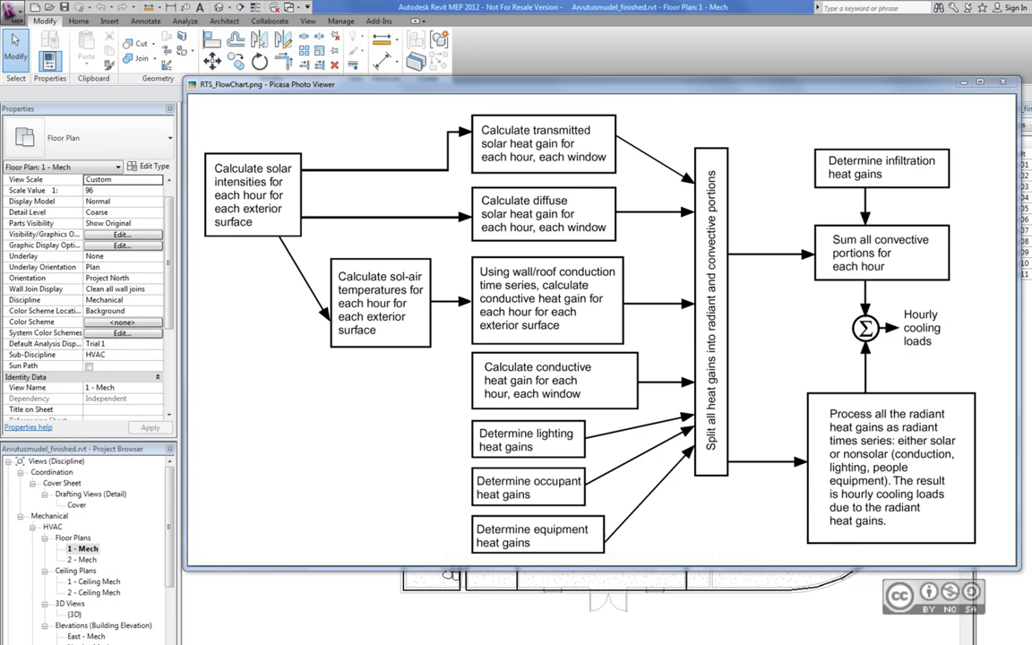
pyautogui.press('Escape')
# - Open Heating and Cooling Loads from the Analyze tab and select 102 OFFICE under Zone 05 on Details
pyautogui.click(186, 21)
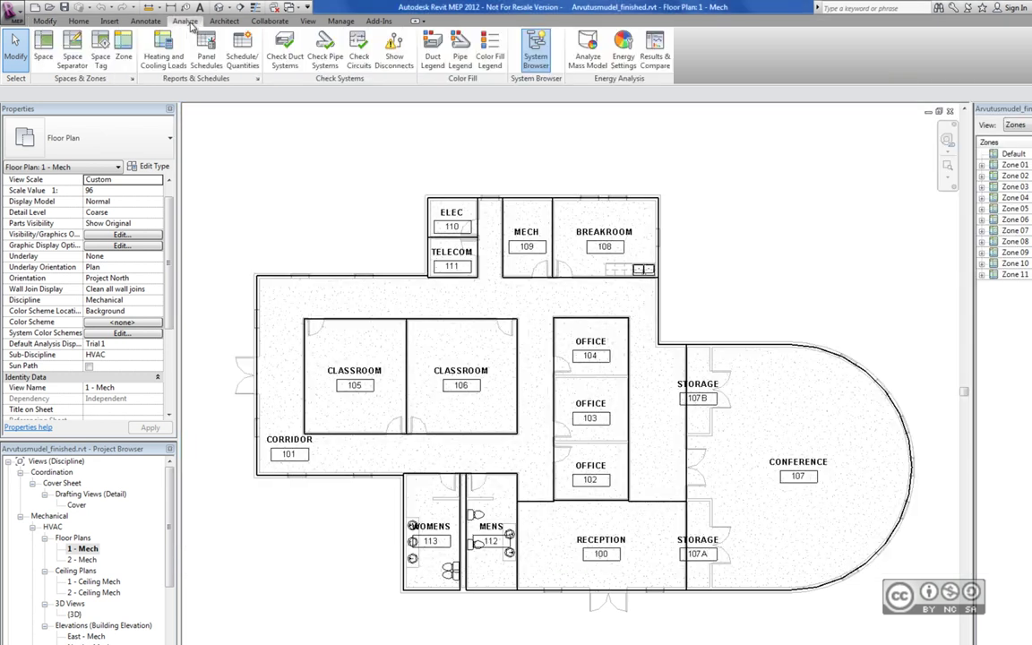
pyautogui.click(166, 52)
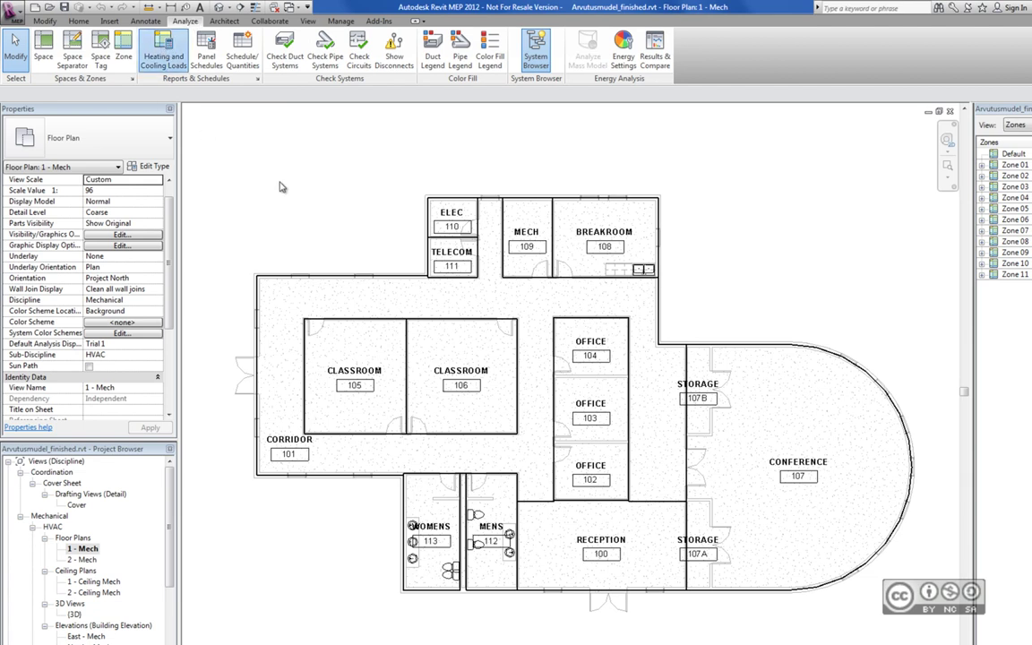
pyautogui.click(668, 206)
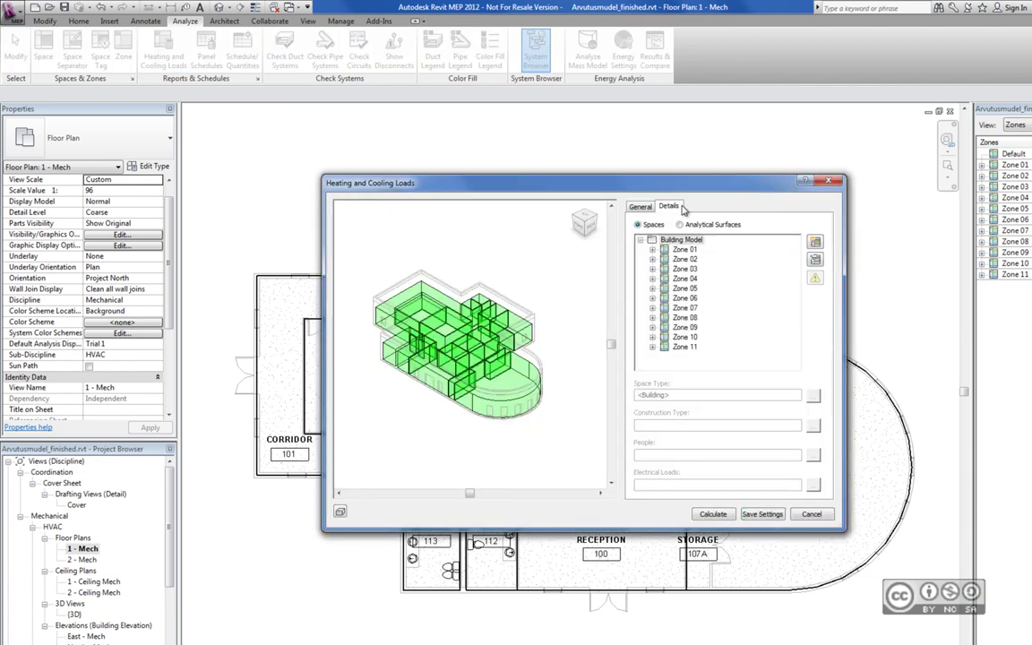
pyautogui.click(652, 288)
pyautogui.click(712, 300)
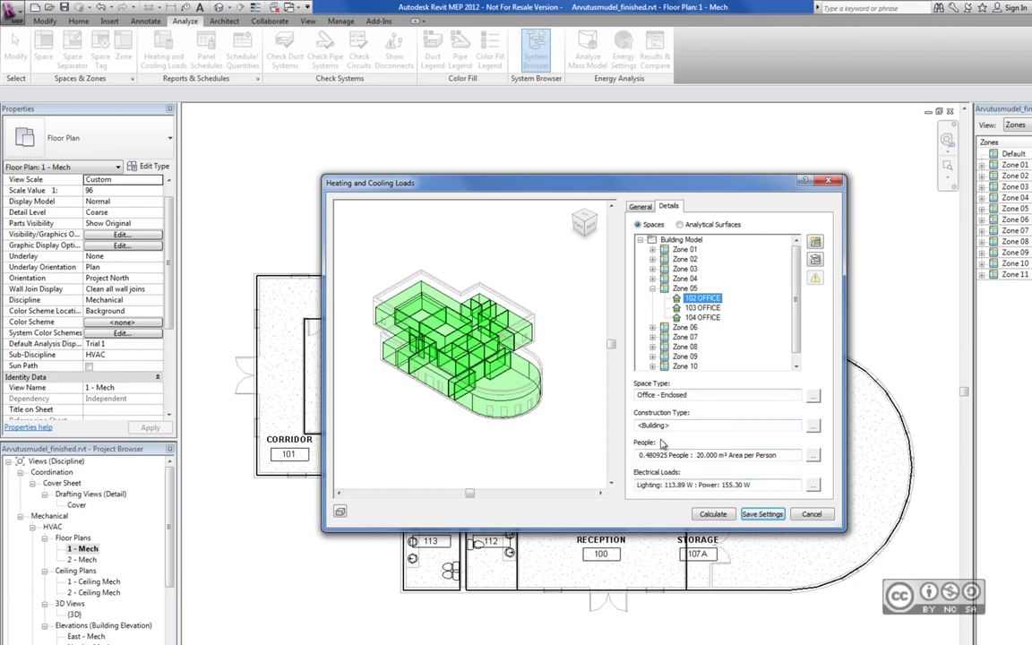
# - Inspect the 102 OFFICE People and Electrical Loads settings without changing them
pyautogui.click(813, 455)
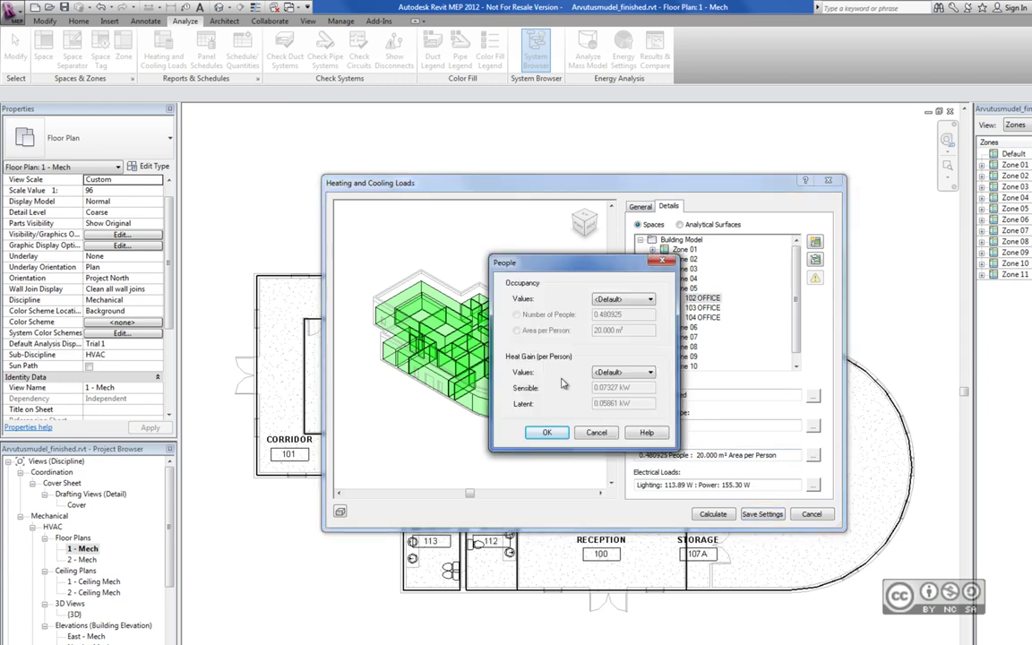
pyautogui.click(595, 431)
pyautogui.click(813, 485)
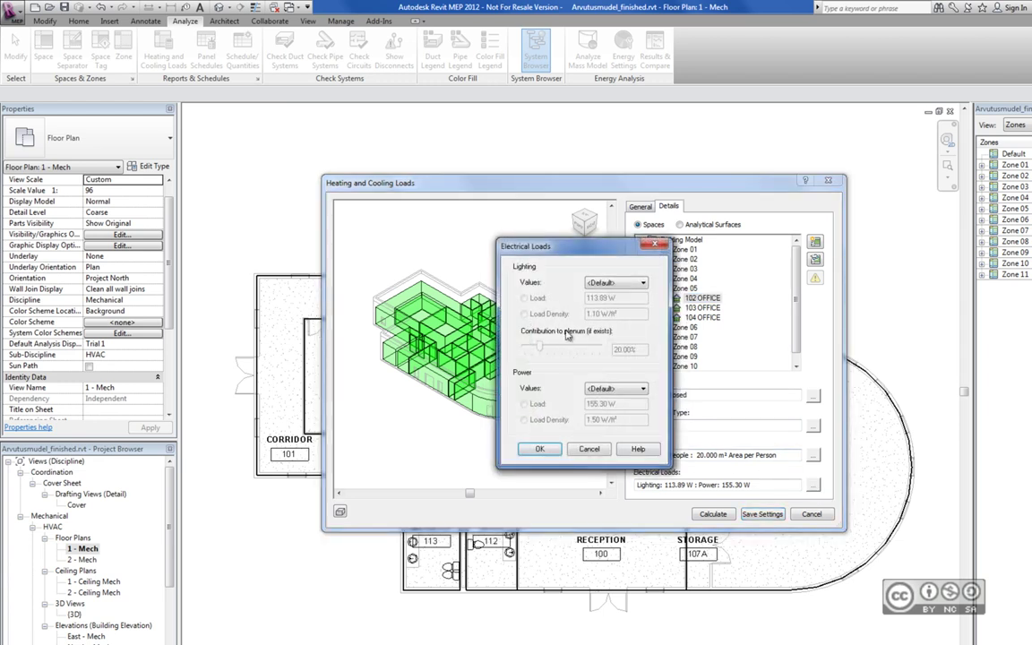
pyautogui.click(627, 285)
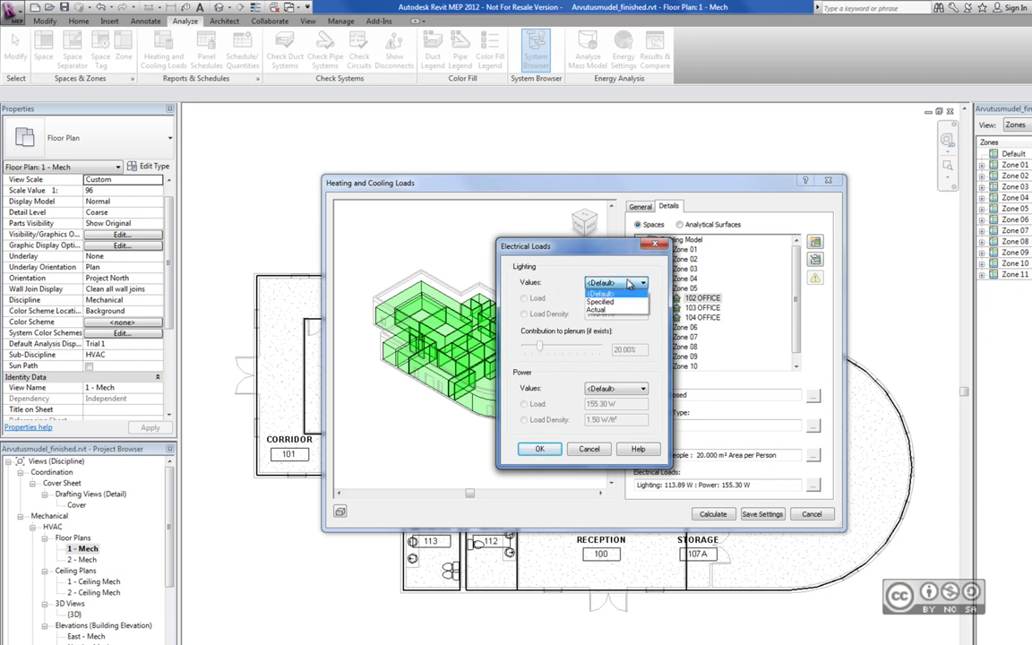
pyautogui.click(630, 285)
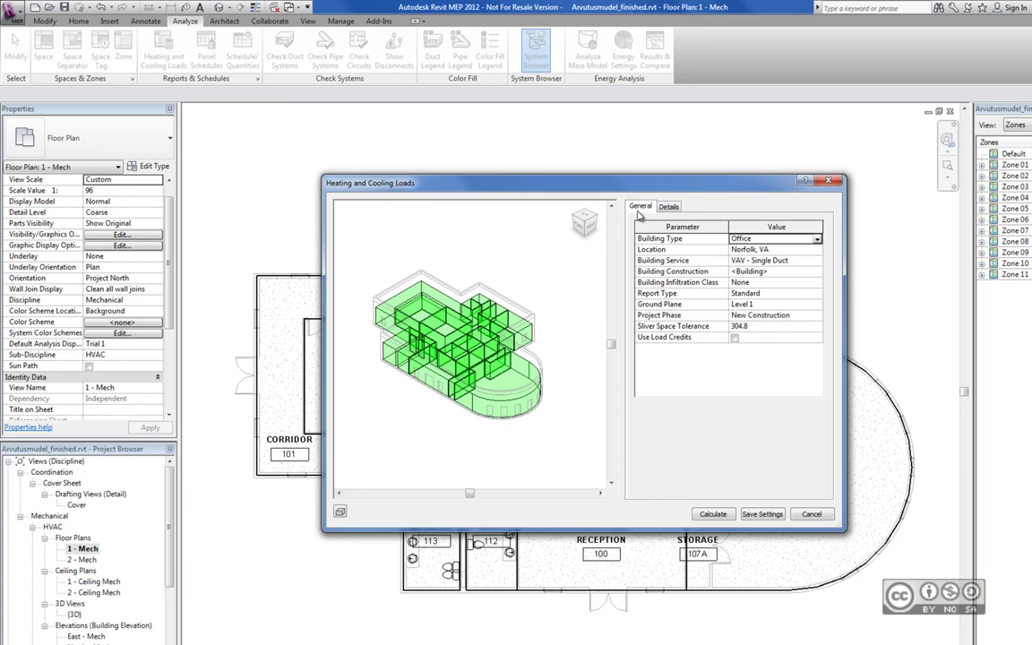
pyautogui.press('Escape')
pyautogui.click(340, 21)
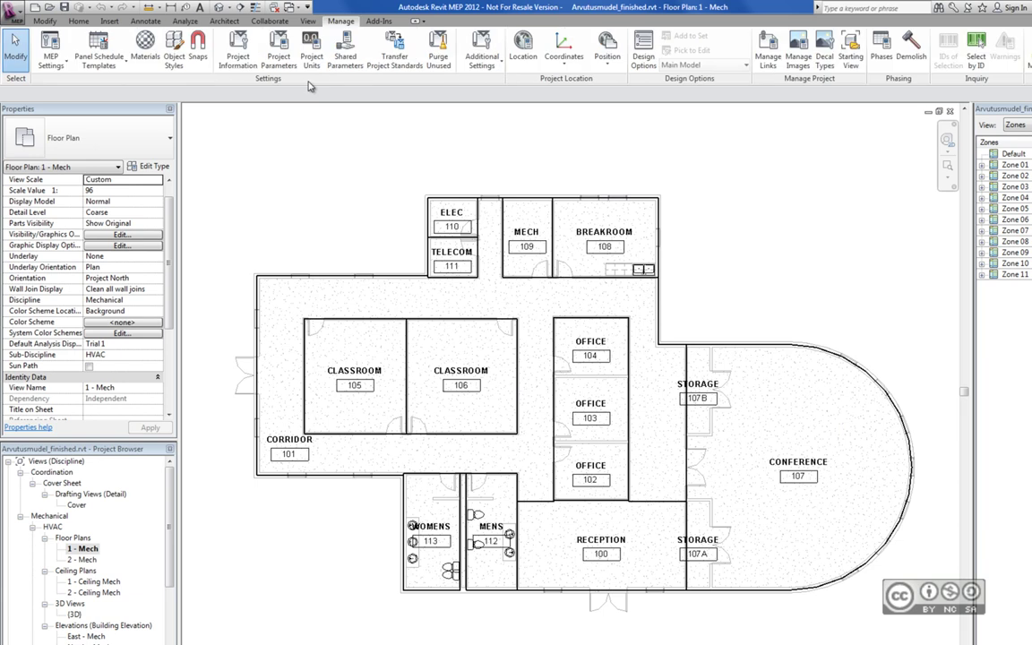
pyautogui.click(237, 55)
pyautogui.press('Escape')
pyautogui.click(186, 21)
pyautogui.click(163, 52)
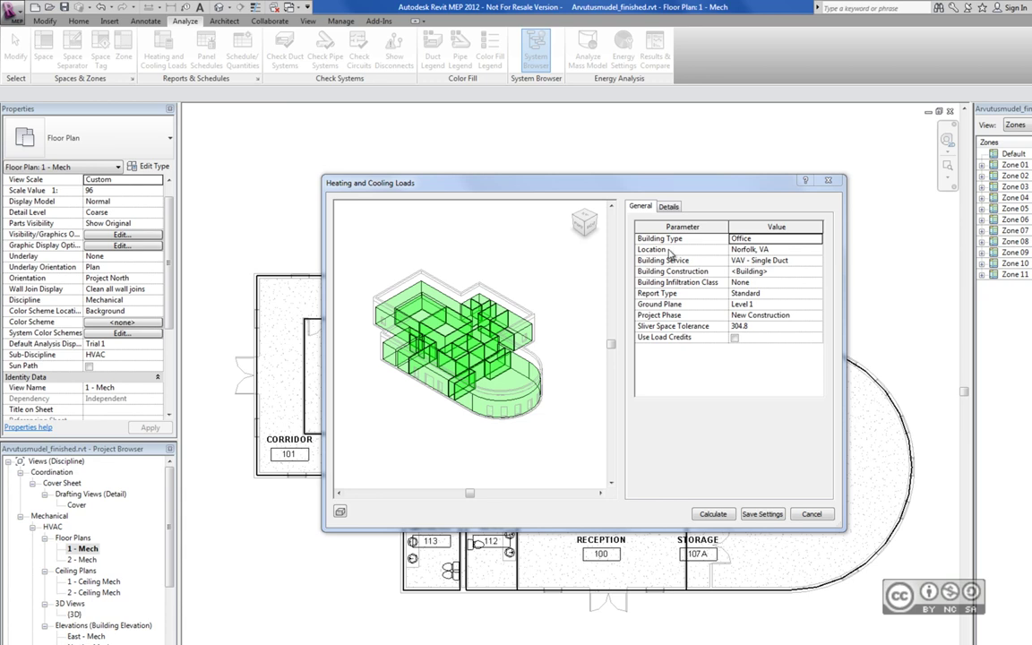
# - Set the project location to Norfolk, VA using Default City List instead of Internet Mapping Service
pyautogui.click(744, 249)
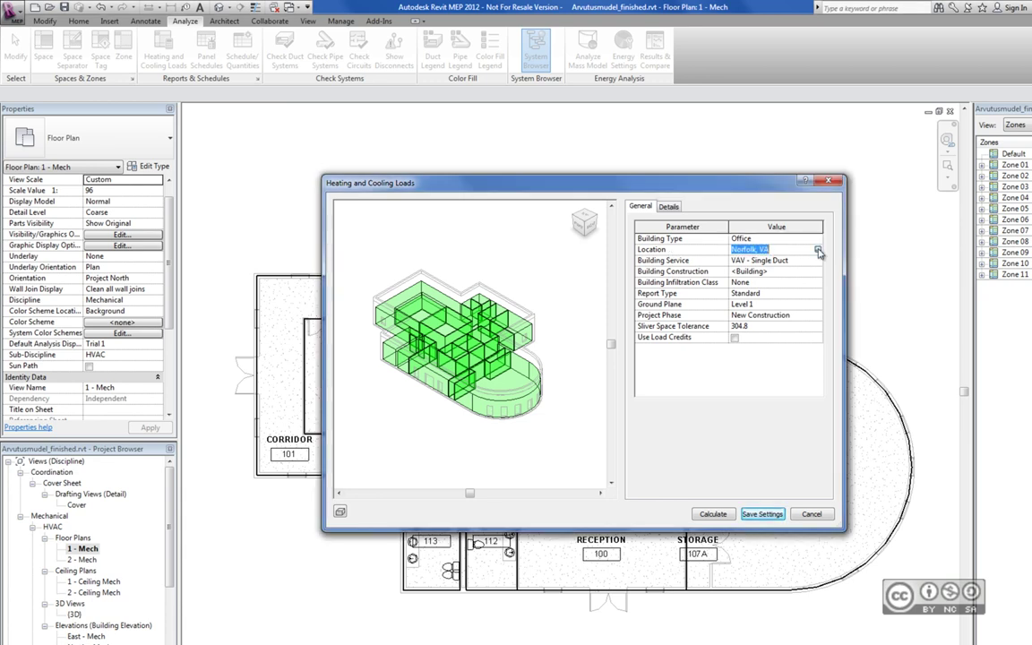
pyautogui.click(817, 250)
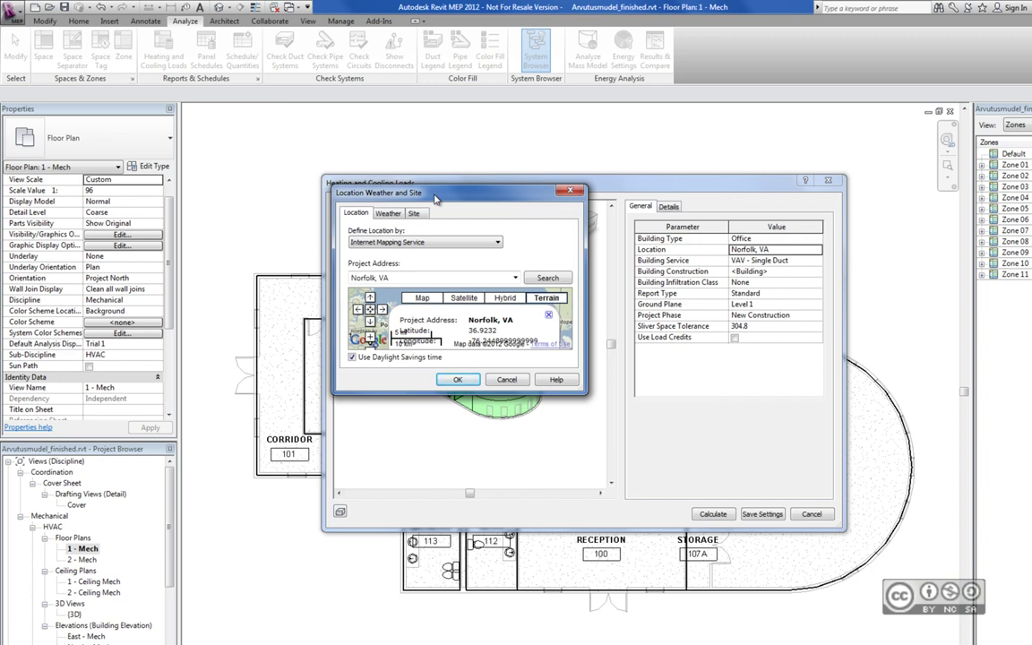
pyautogui.click(497, 242)
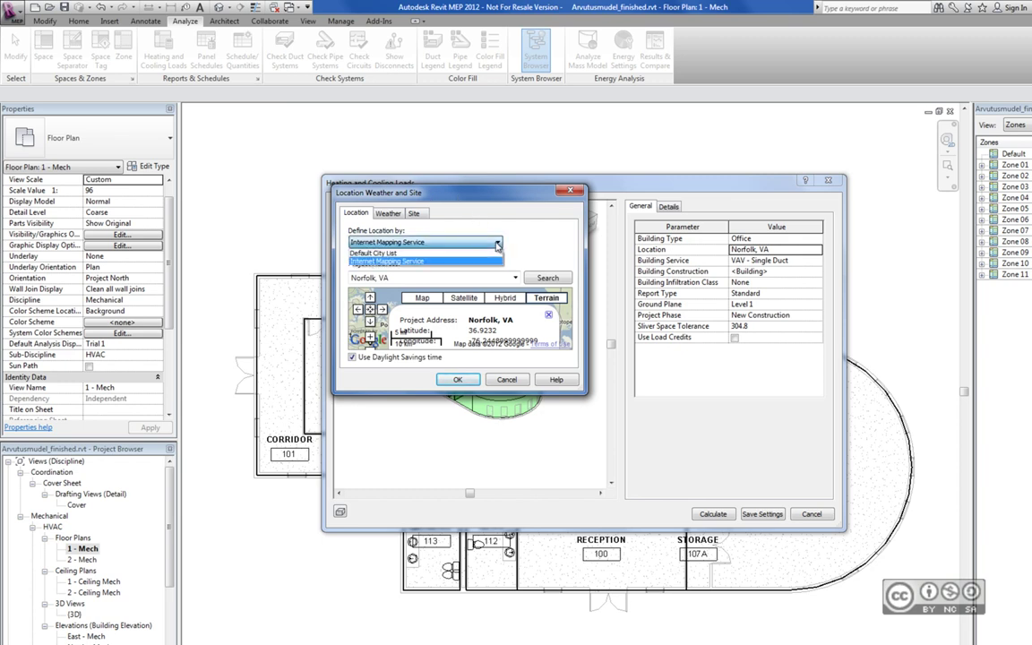
pyautogui.click(374, 253)
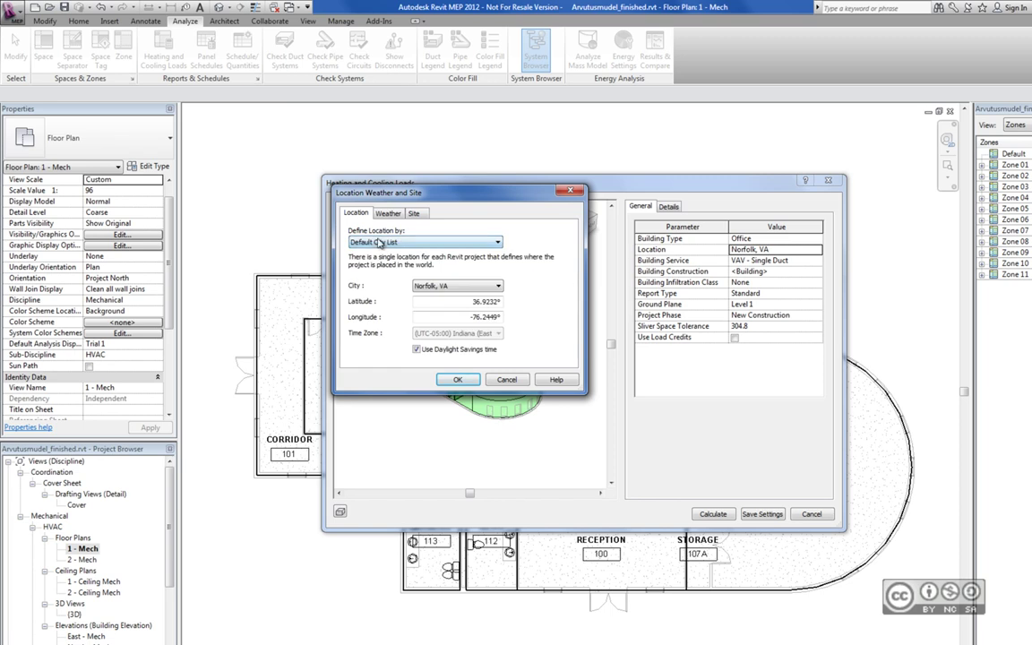
pyautogui.click(378, 243)
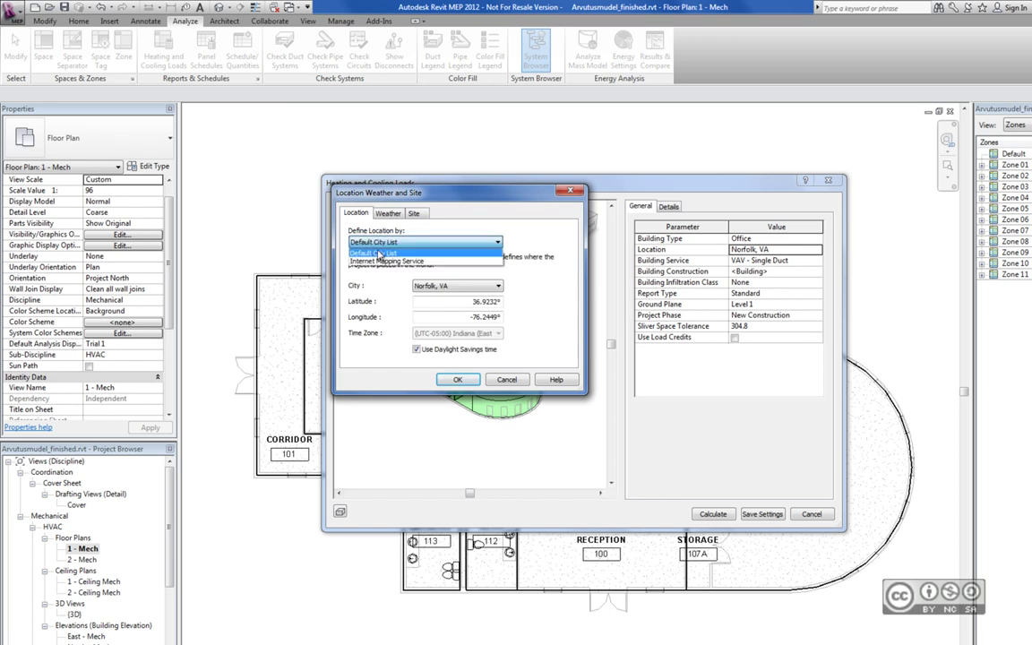
pyautogui.click(376, 264)
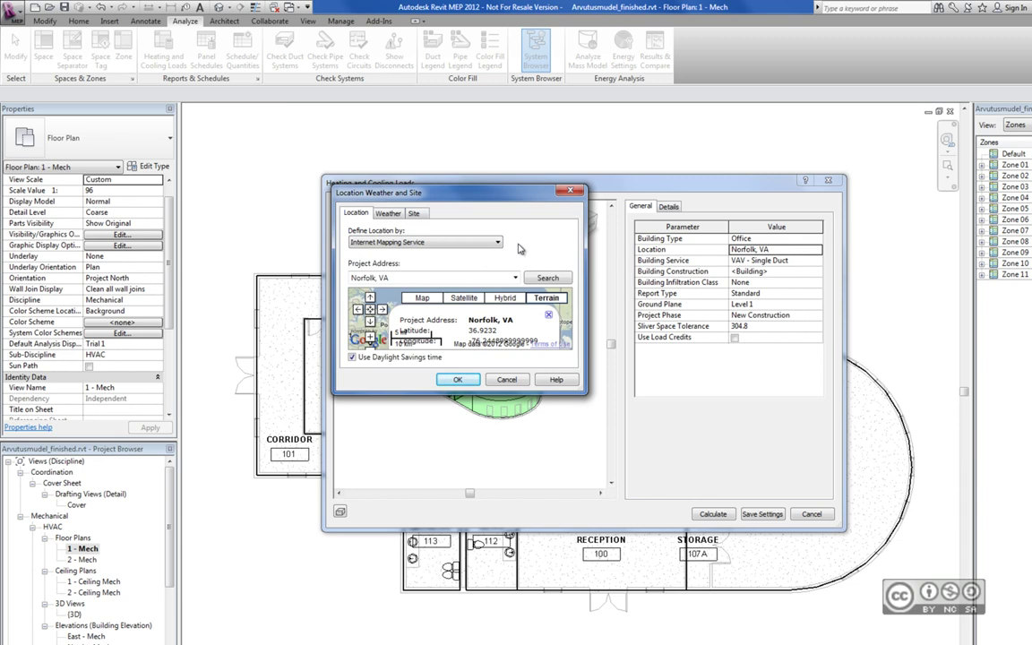
pyautogui.click(498, 242)
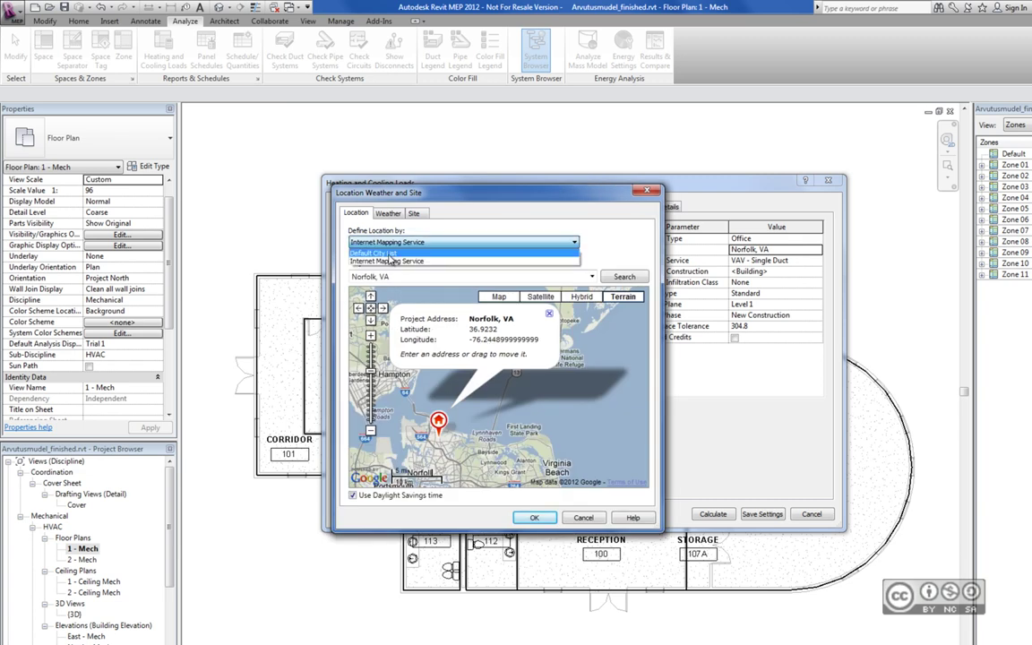
pyautogui.click(397, 243)
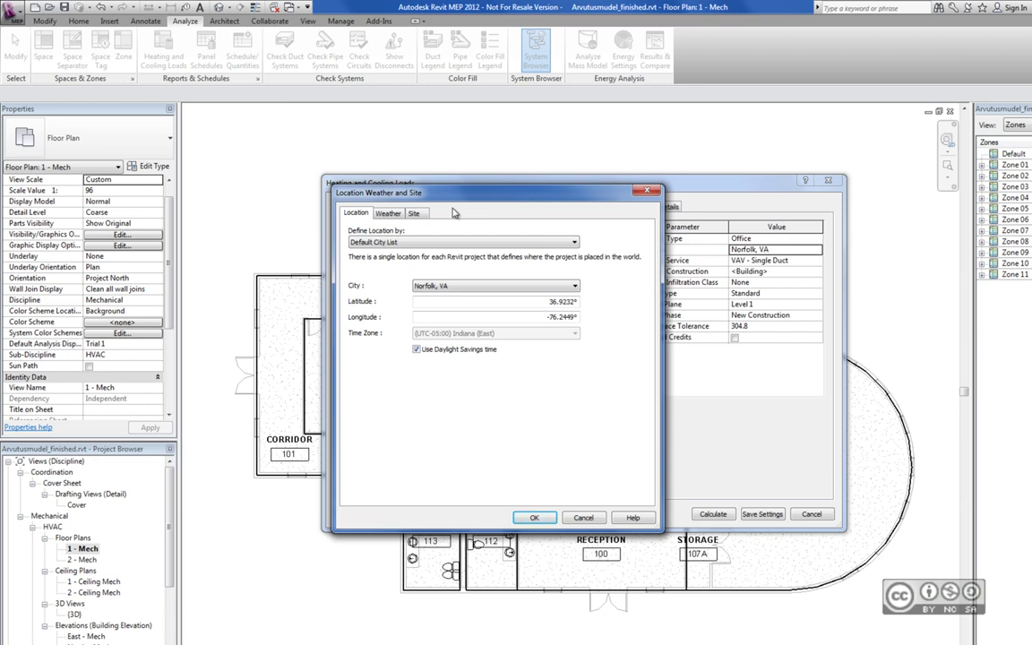
# - Turn off Use closest weather station on the Weather tab, confirm, and list the Building Infiltration Class options
pyautogui.click(391, 215)
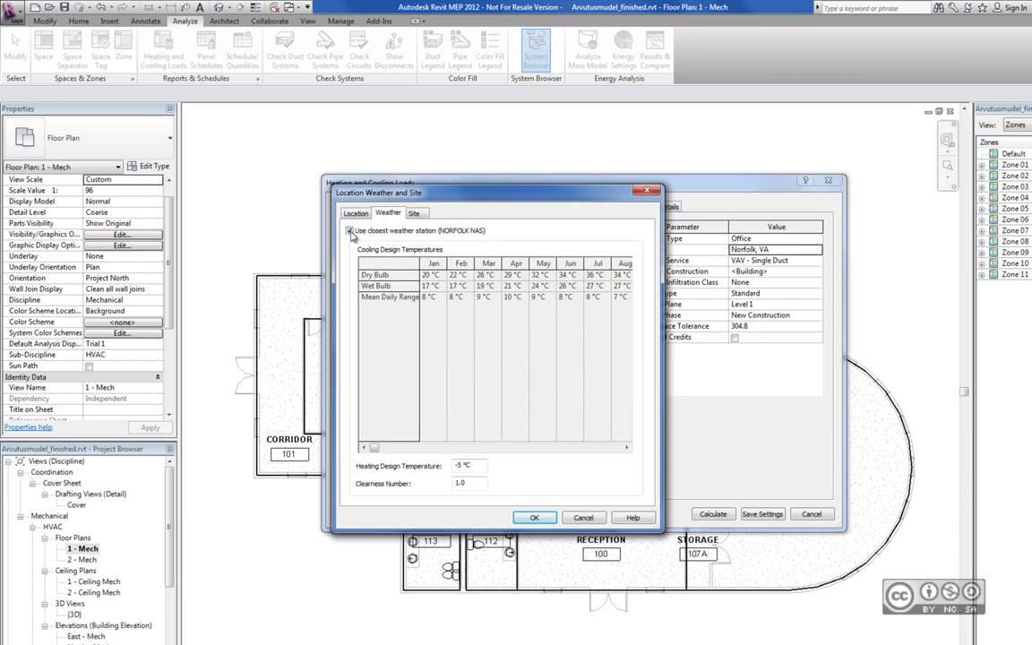
pyautogui.click(387, 233)
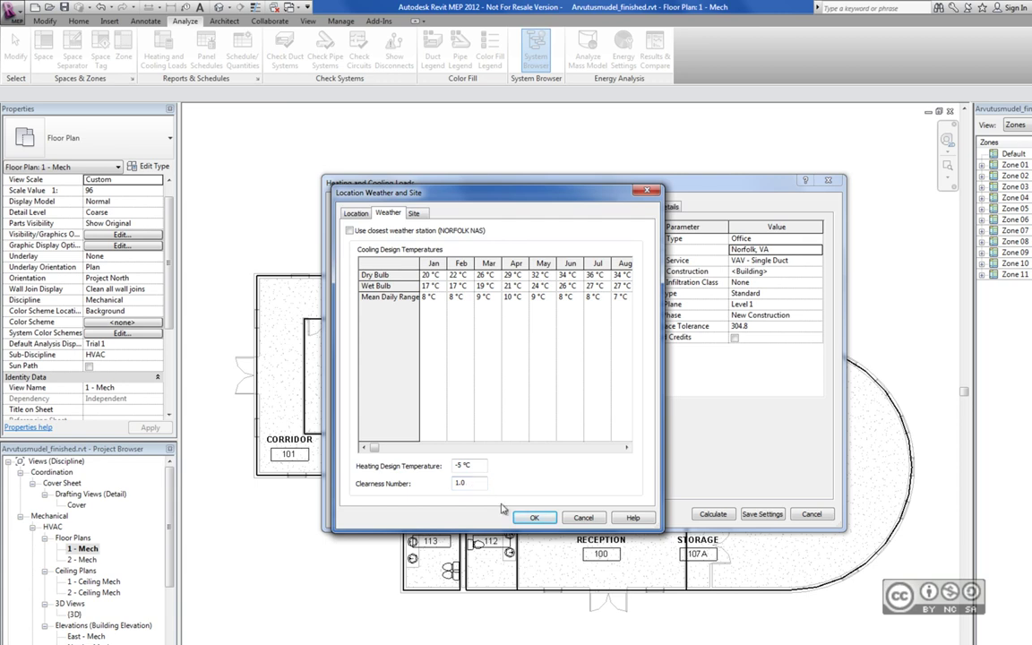
pyautogui.click(535, 518)
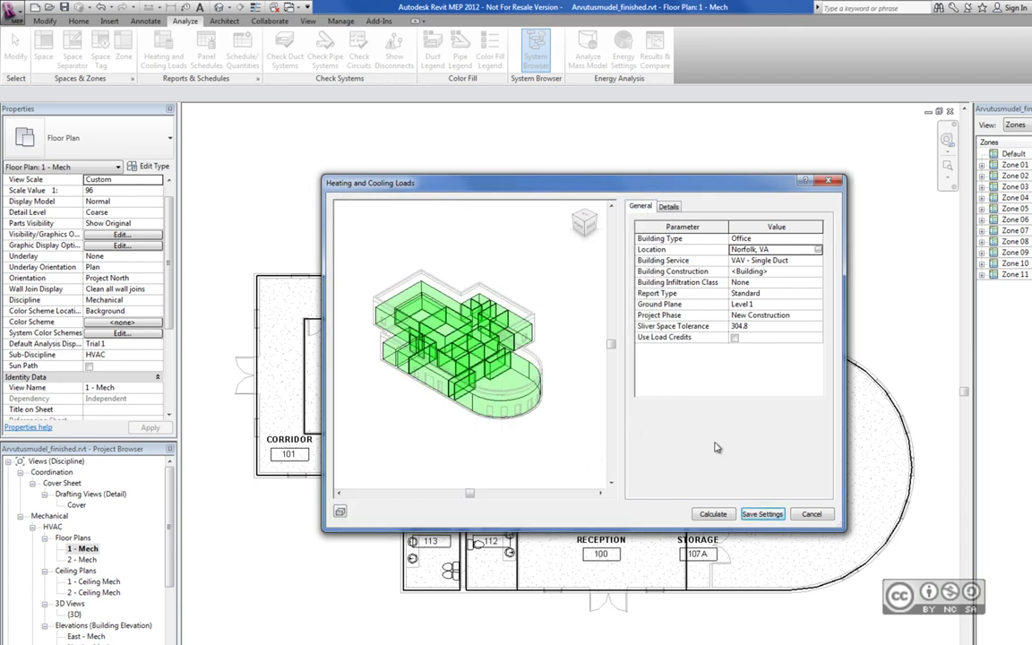
pyautogui.click(817, 282)
pyautogui.click(817, 284)
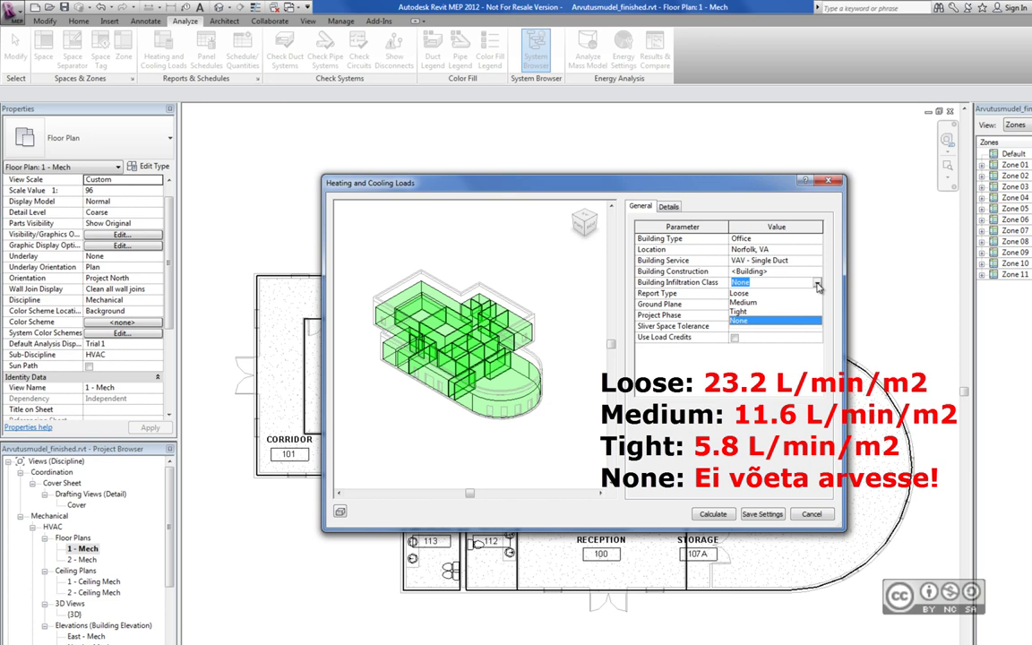
pyautogui.click(776, 320)
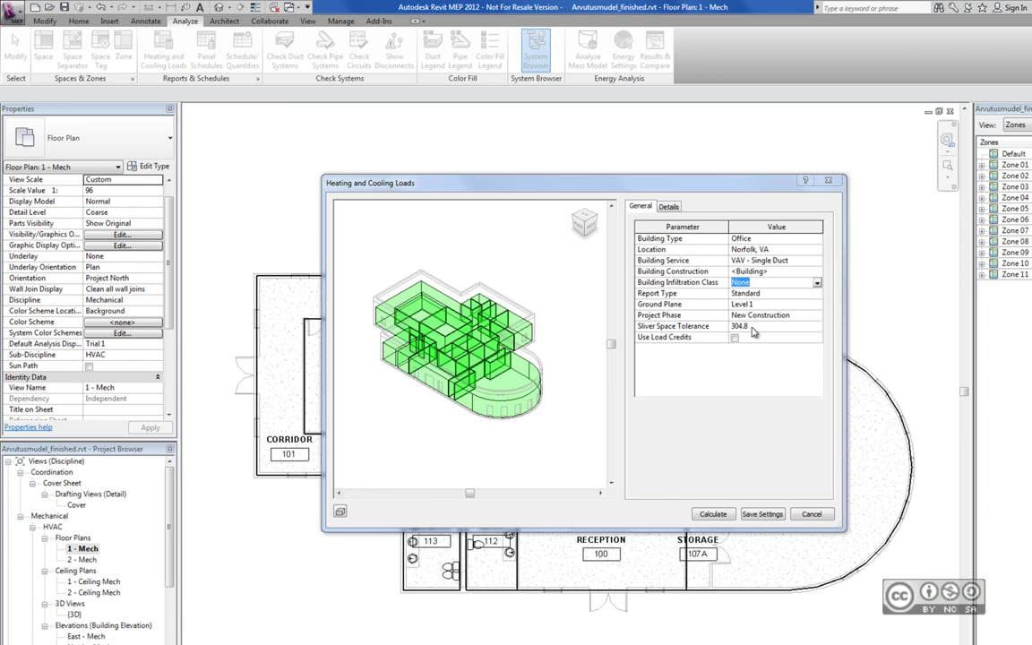
# - Keep Building Infiltration Class at None and list the Simple, Standard and Detailed report types
pyautogui.click(752, 328)
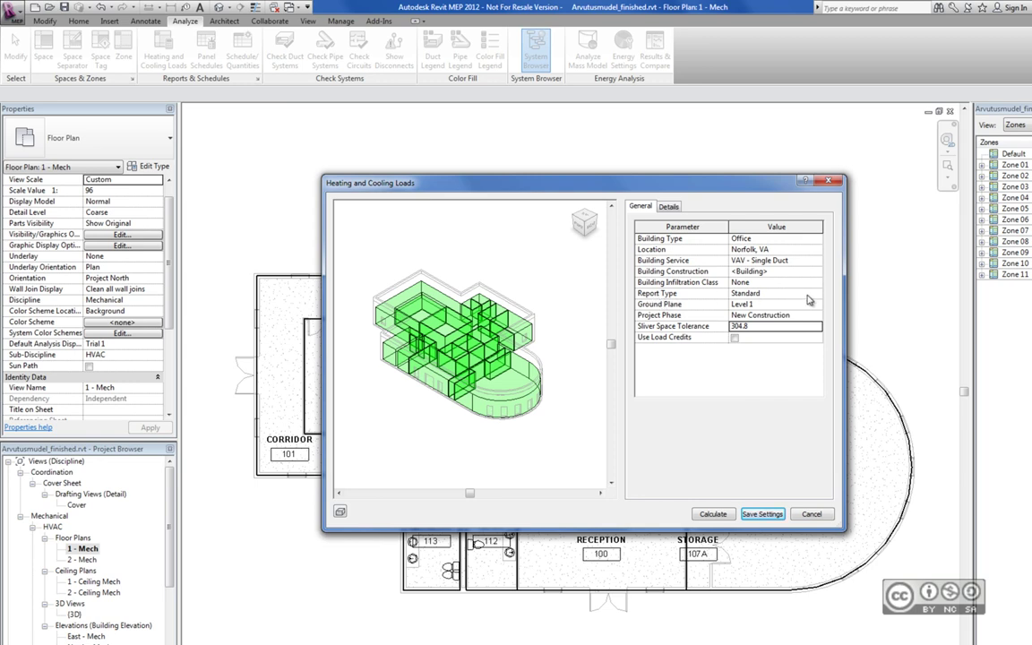
pyautogui.click(811, 295)
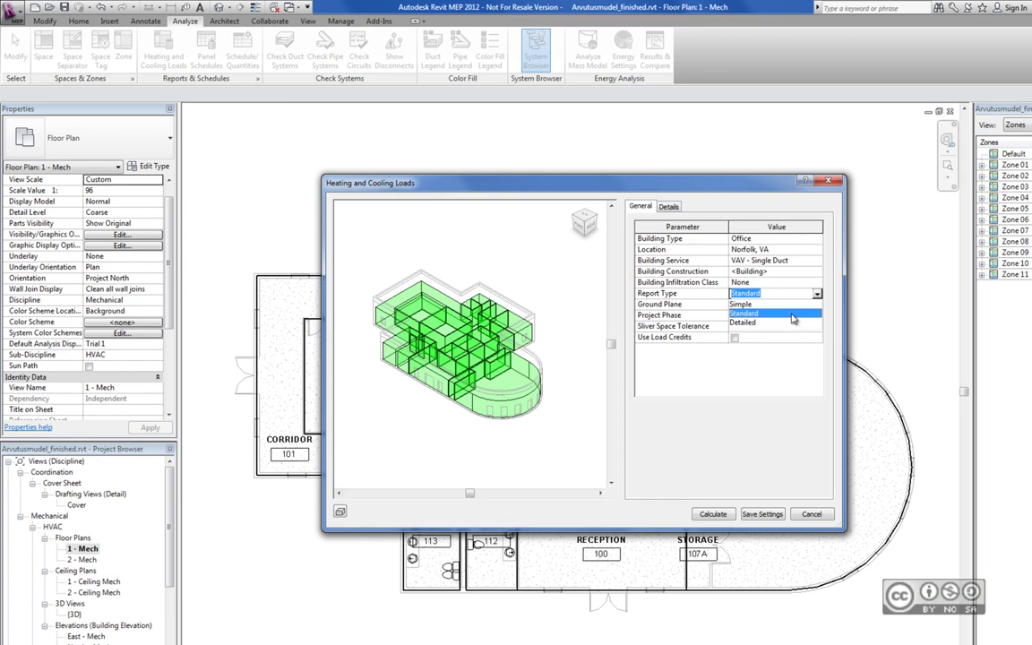
# - Set Report Type to Standard after trying Detailed, then show the Zone 01–Zone 11 details
pyautogui.click(792, 322)
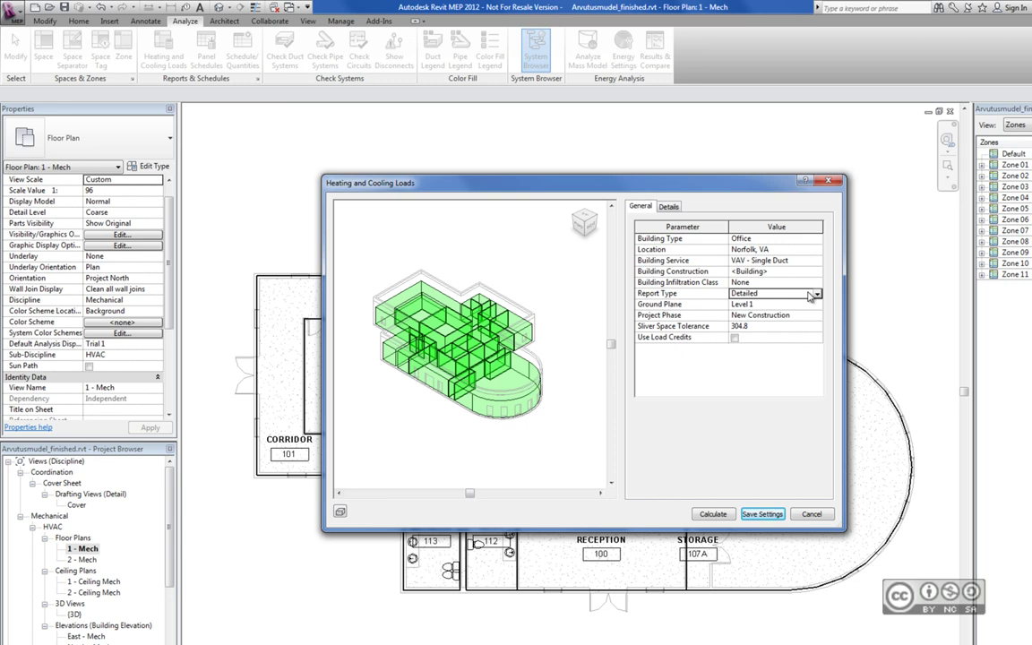
pyautogui.click(658, 319)
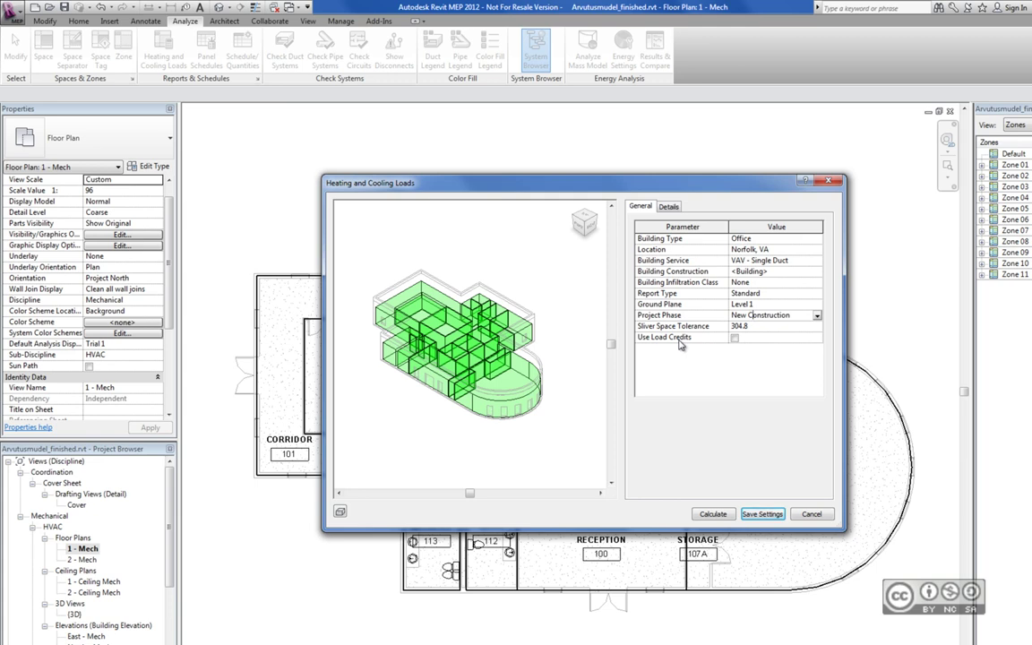
pyautogui.click(852, 618)
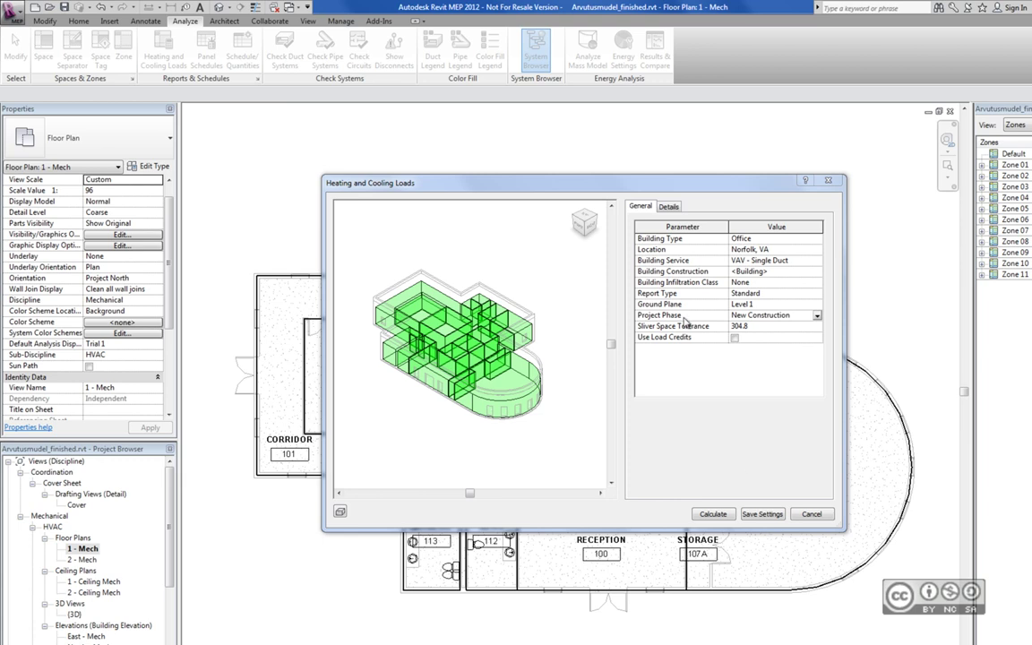
pyautogui.click(670, 206)
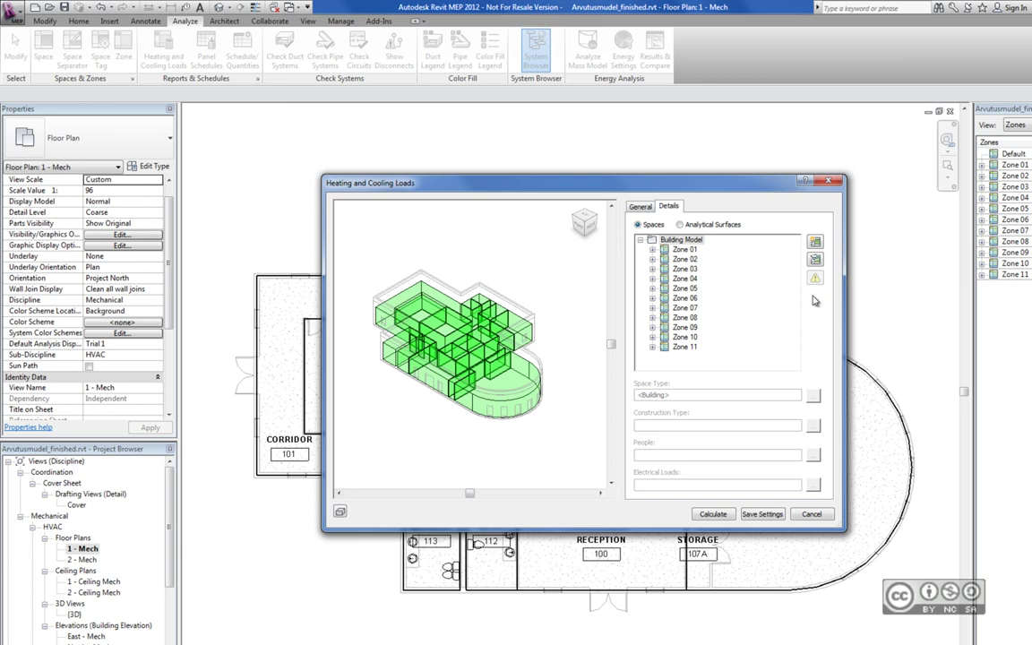
# - Highlight and isolate Zone 01's 101 CORRIDOR and list its analytical surfaces
pyautogui.click(652, 249)
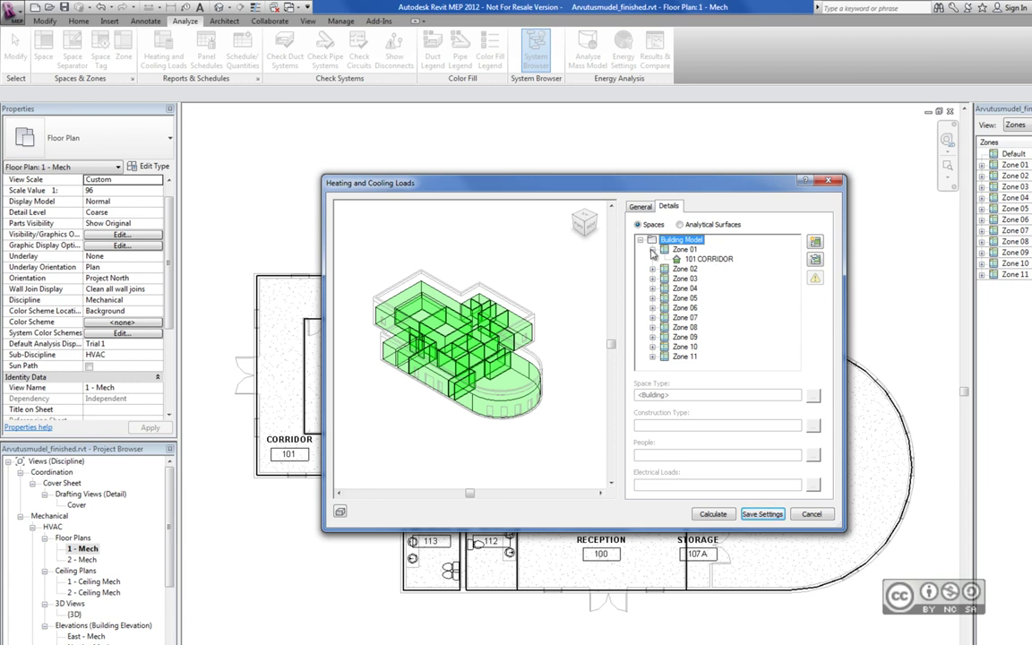
pyautogui.click(715, 259)
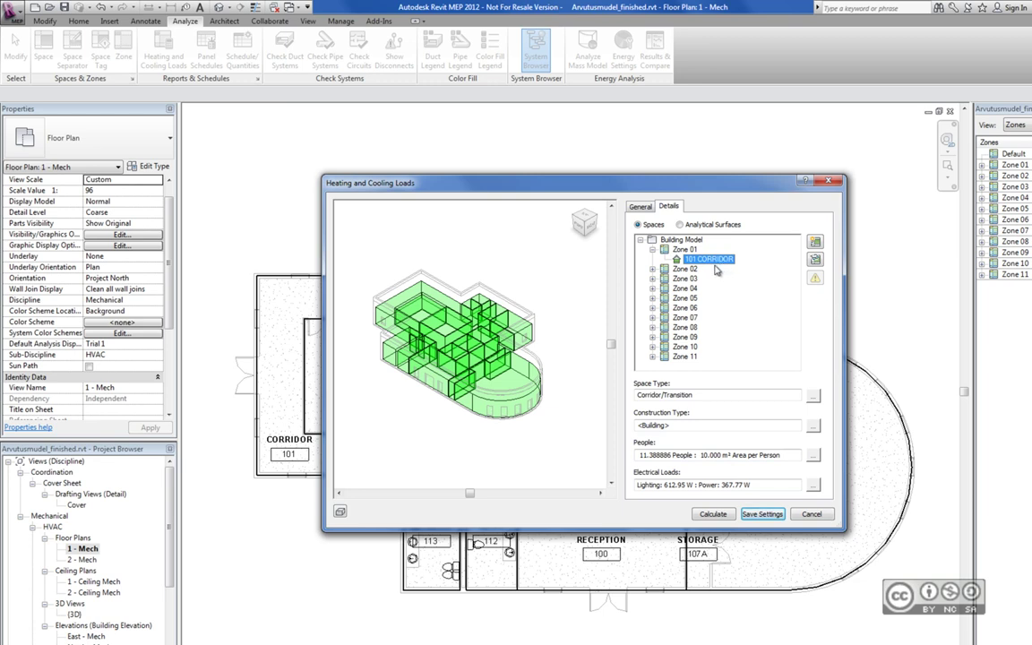
pyautogui.click(816, 243)
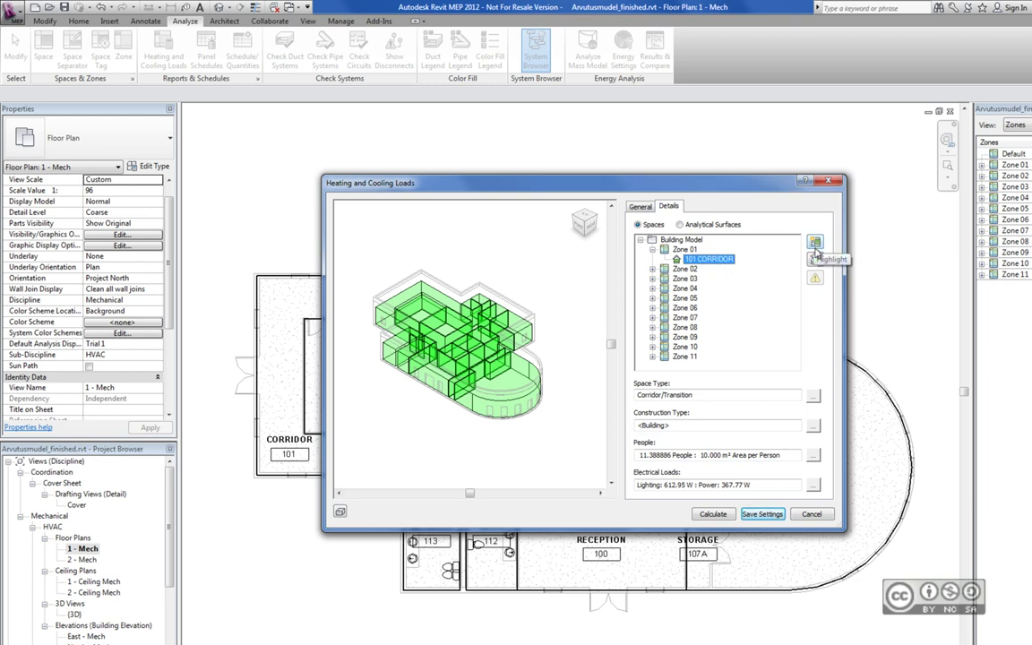
pyautogui.click(816, 259)
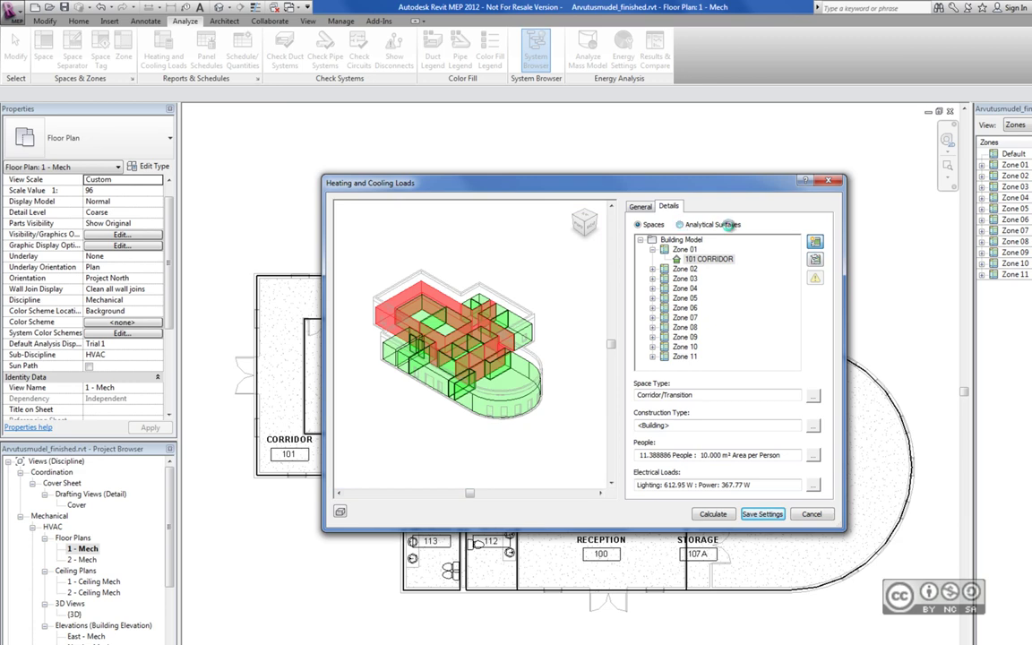
pyautogui.click(729, 225)
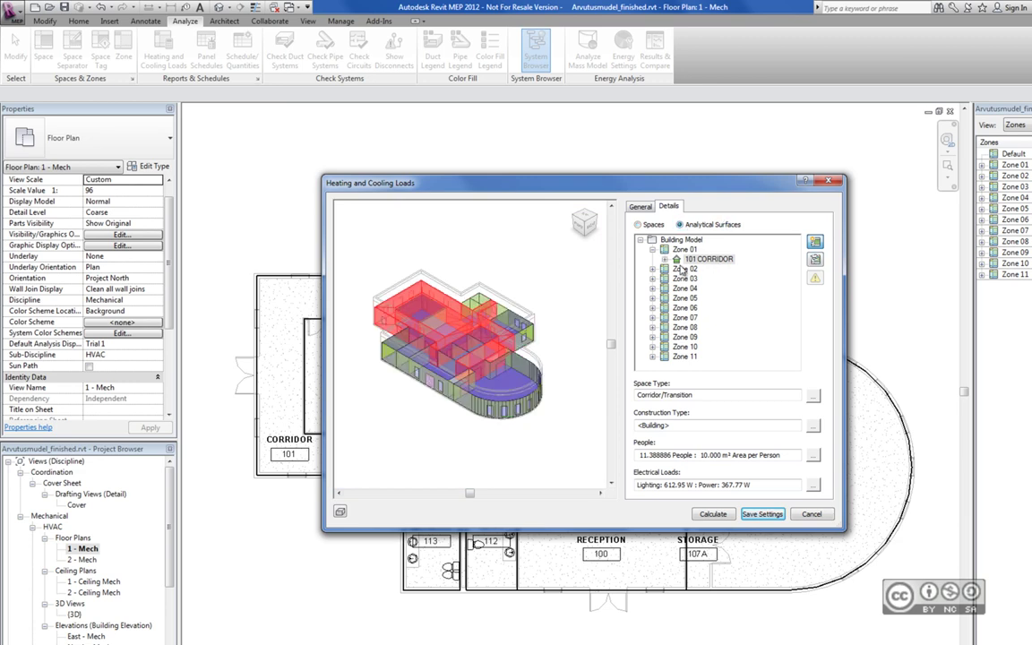
pyautogui.doubleClick(676, 260)
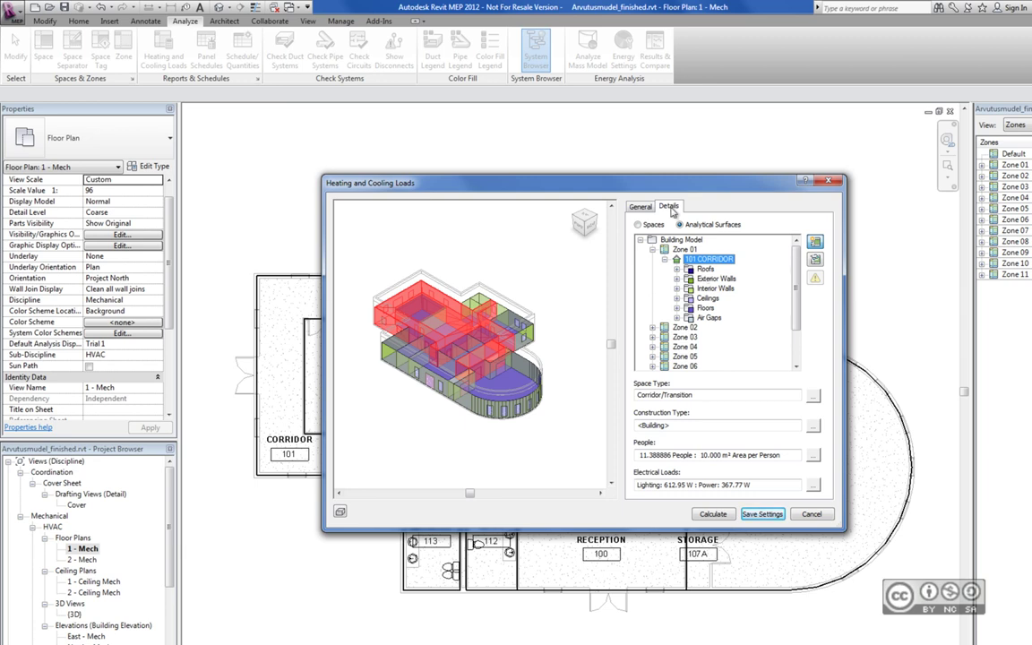
# - Calculate loads and review Loads Report (7): 51.0 kW peak cooling, 21.8 kW peak heating
pyautogui.click(713, 513)
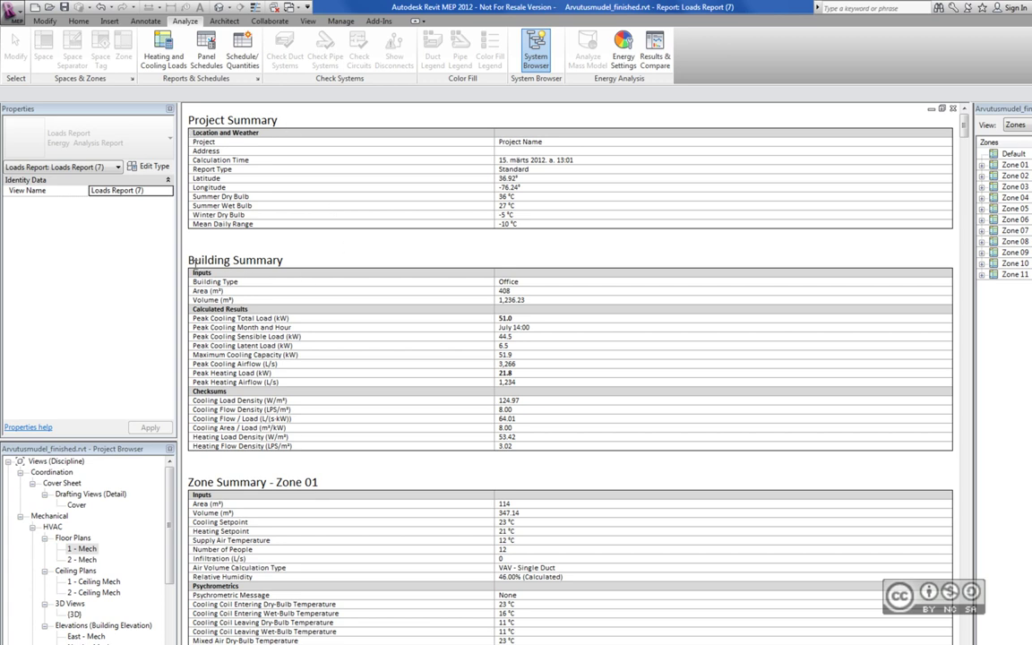
pyautogui.scroll(-3, 296, 261)
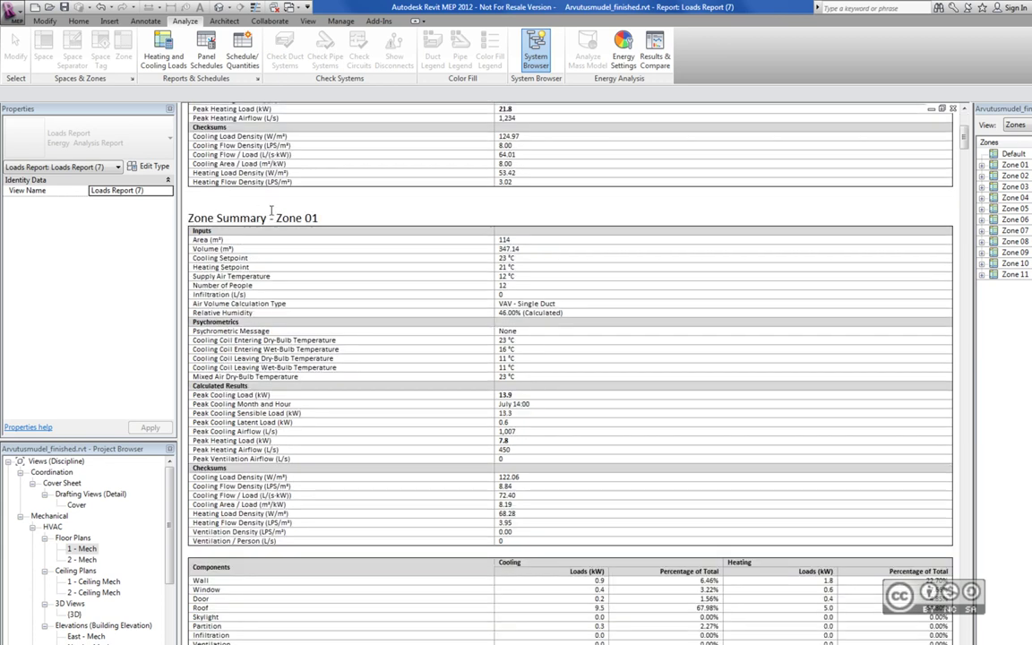
pyautogui.scroll(-4, 331, 214)
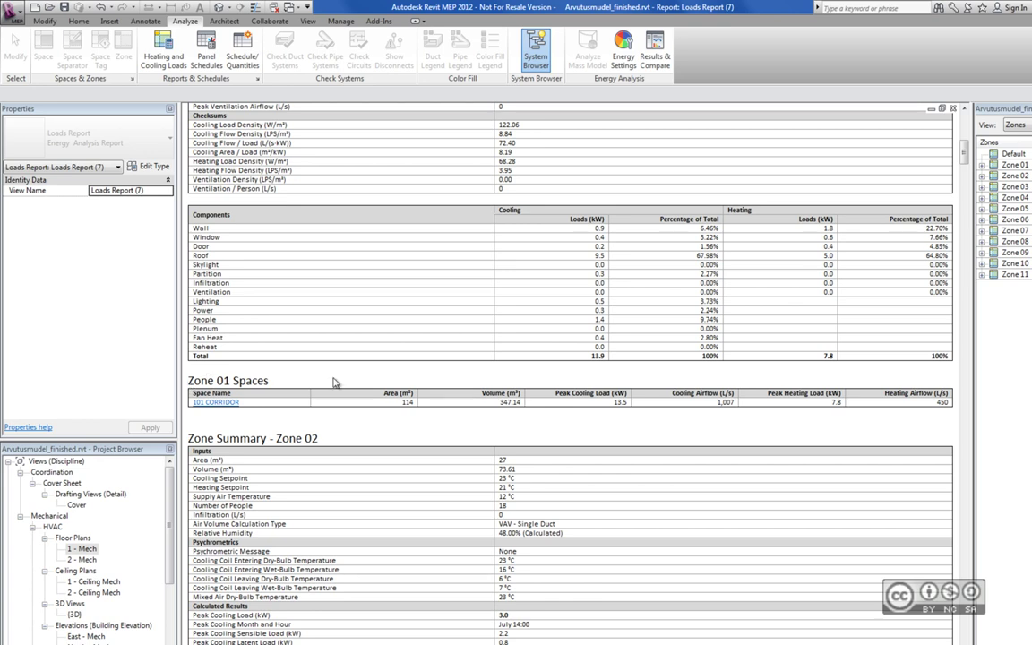
pyautogui.scroll(7, 333, 382)
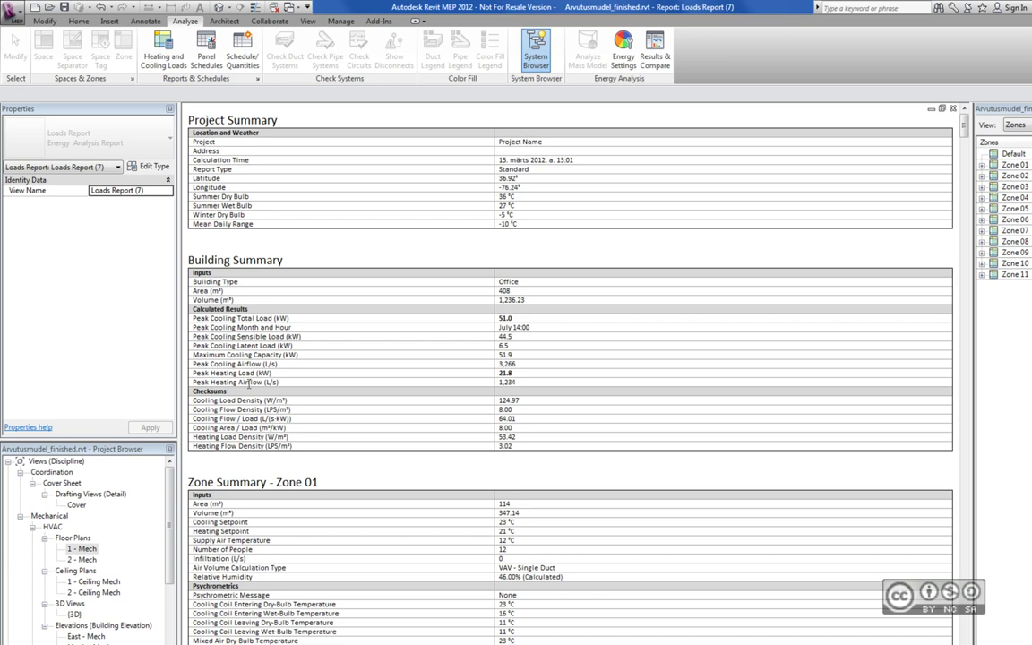
pyautogui.scroll(-5, 250, 383)
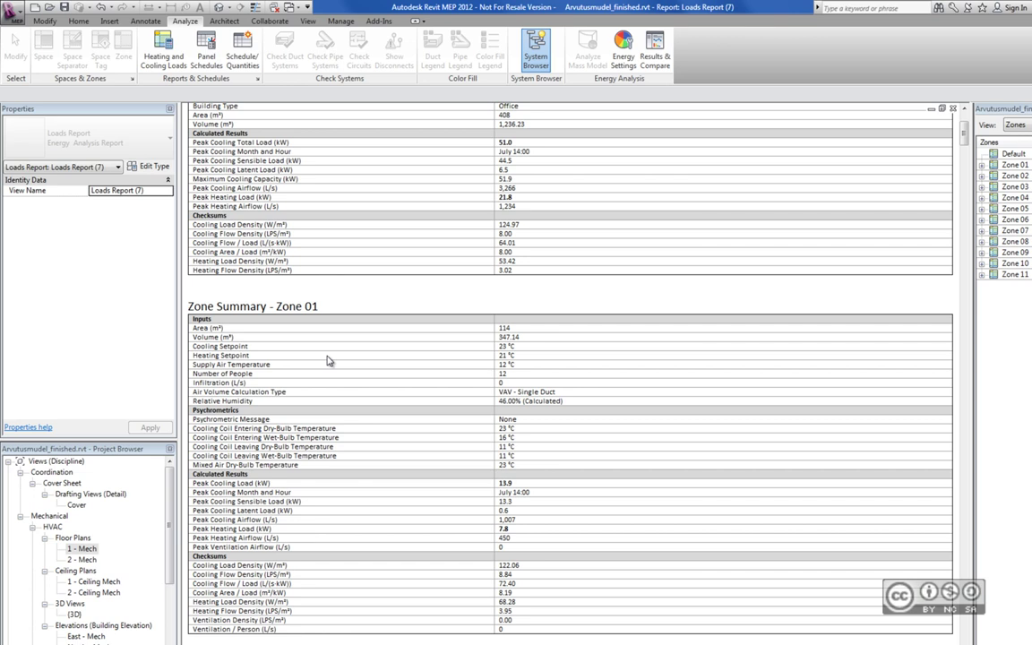
pyautogui.scroll(-3, 333, 420)
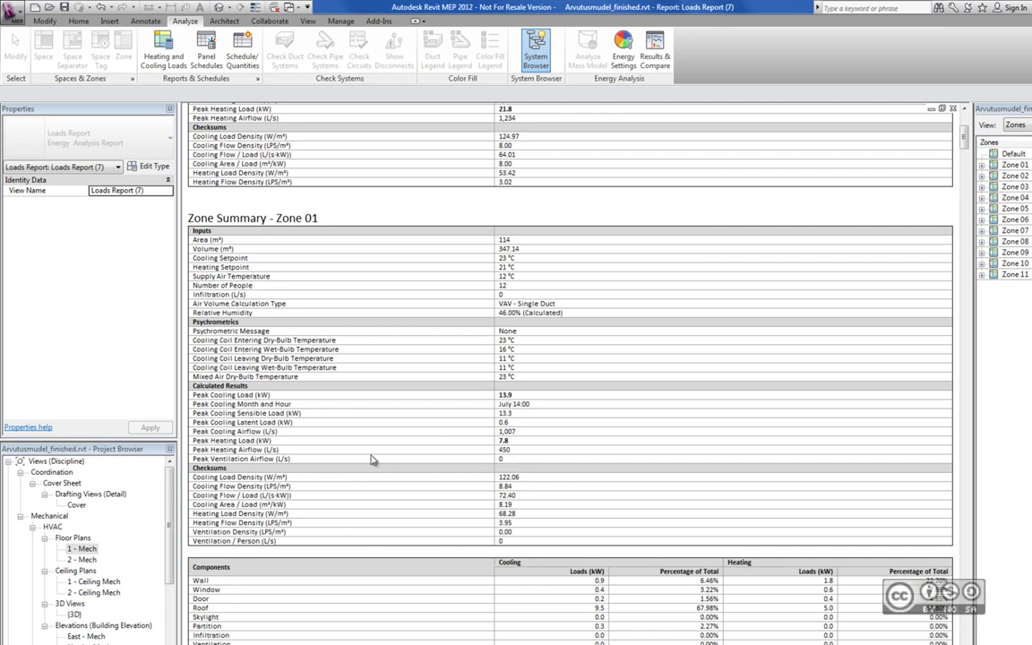
pyautogui.scroll(-4, 329, 475)
pyautogui.scroll(-2, 336, 488)
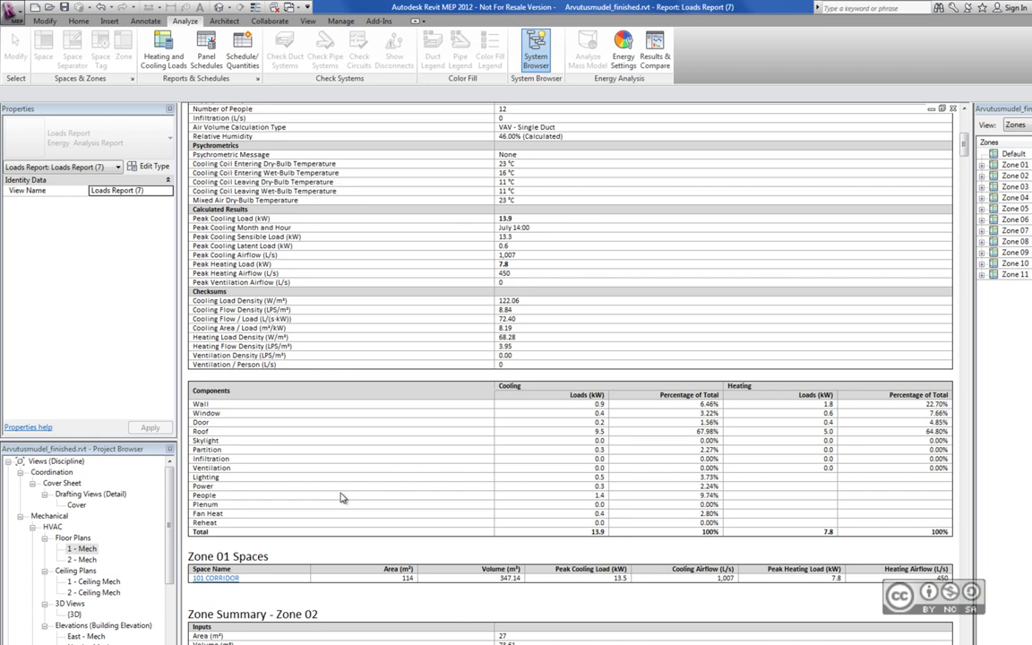
pyautogui.click(216, 578)
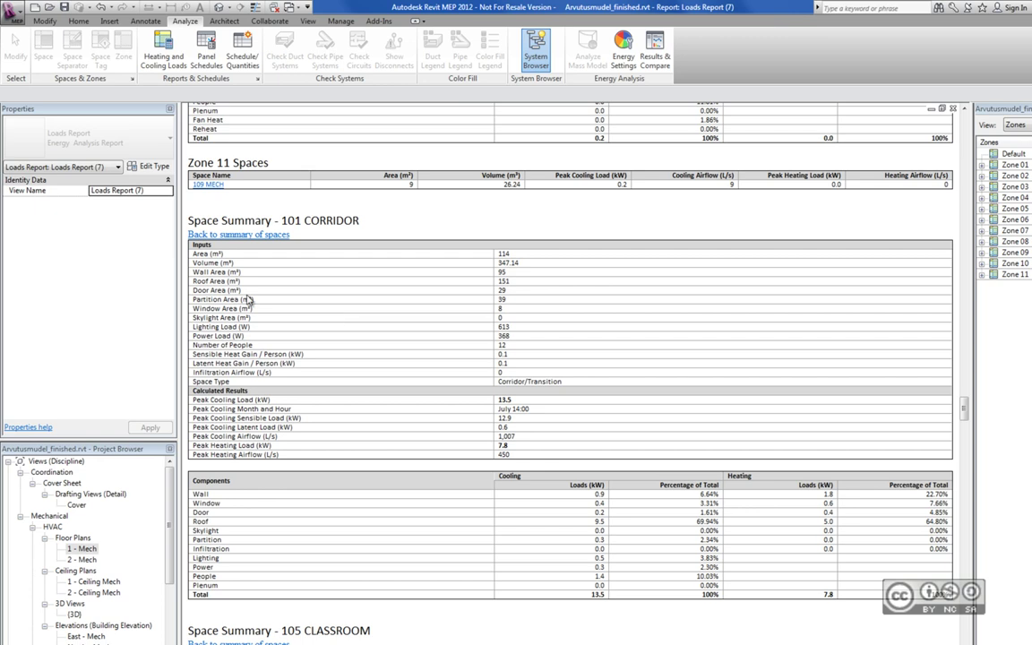
pyautogui.scroll(15, 616, 346)
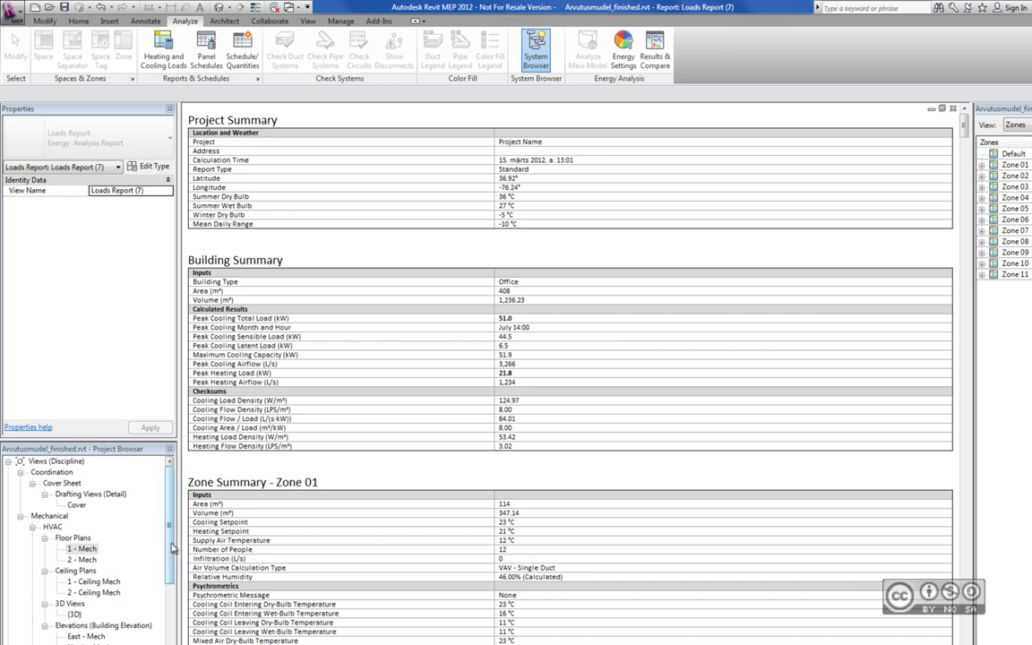
# - Scroll the Project Browser to Loads Report (1)–(7) and close the Loads Report view
pyautogui.moveTo(173, 547); pyautogui.dragTo(155, 628)
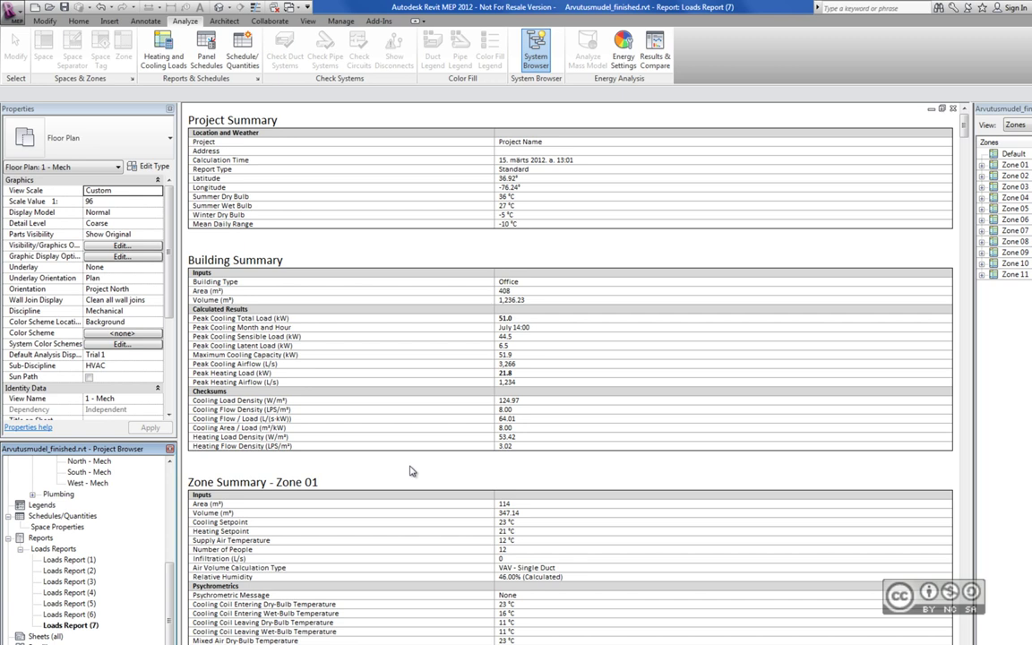
pyautogui.hotkey('ctrl', 'F4')
# - In the Project1 floor plan, link Arhitektuur.rvt positioned Auto - Origin to Origin
pyautogui.click(288, 7)
pyautogui.click(319, 37)
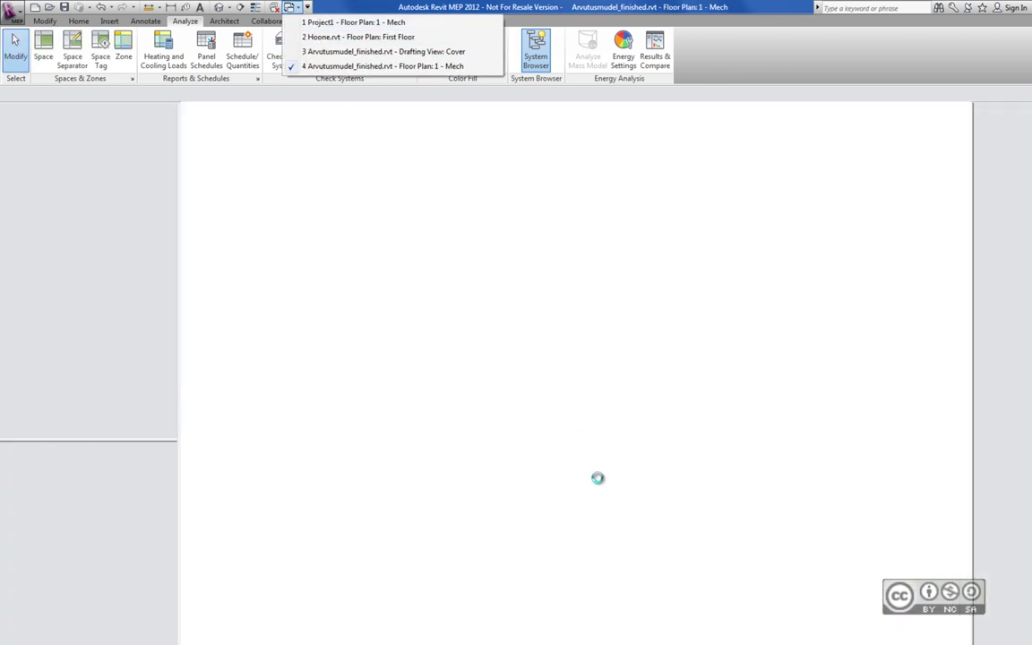
pyautogui.hotkey('ctrl', 'Tab')
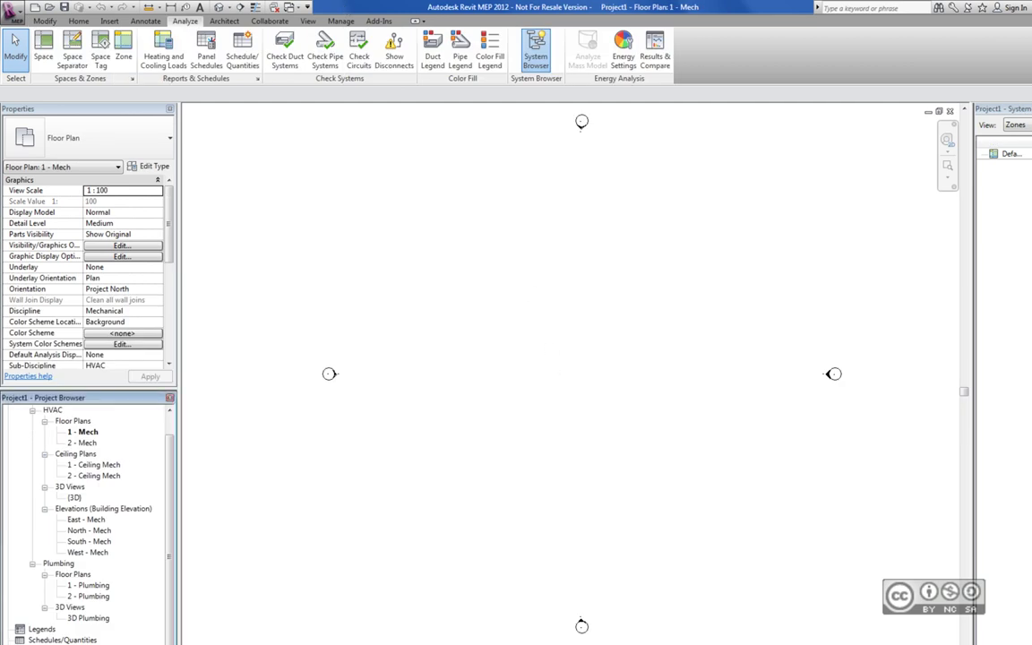
pyautogui.click(109, 20)
pyautogui.click(42, 50)
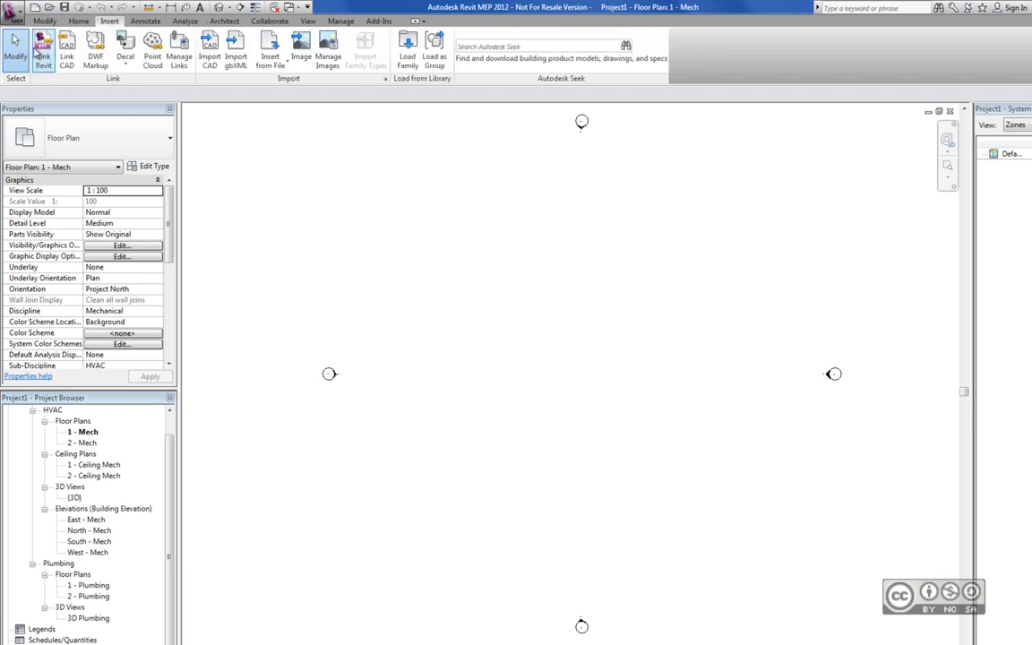
pyautogui.click(466, 257)
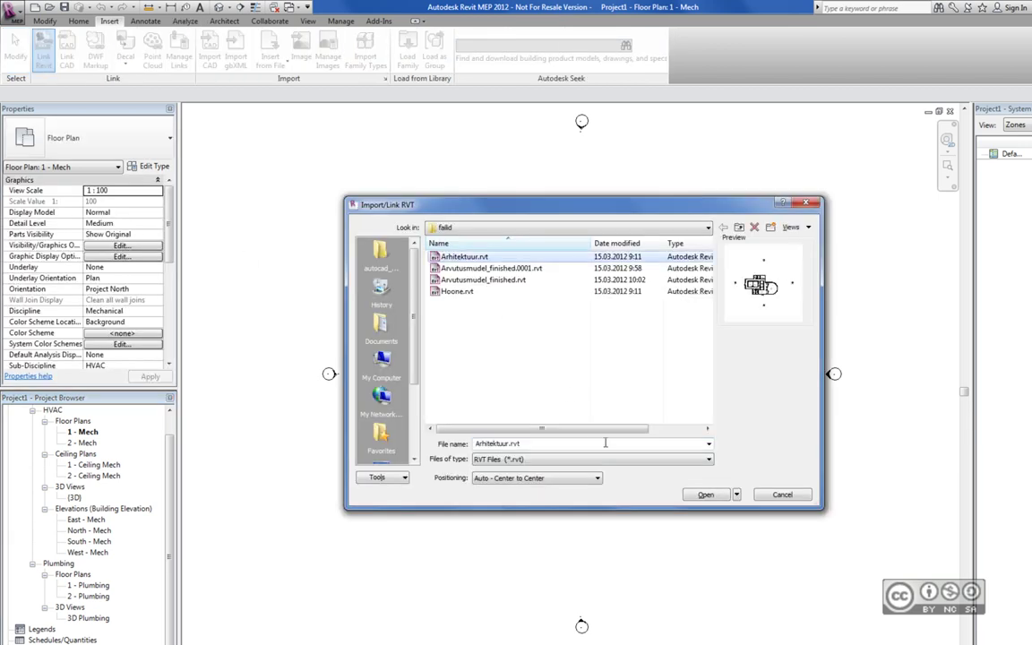
pyautogui.click(536, 479)
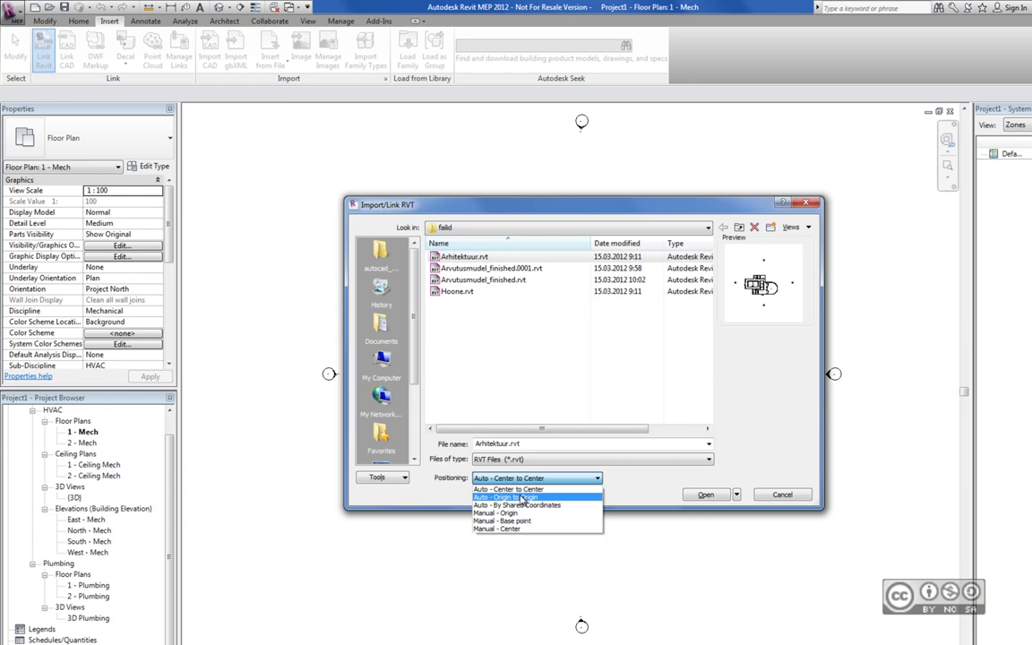
pyautogui.click(522, 497)
pyautogui.click(704, 494)
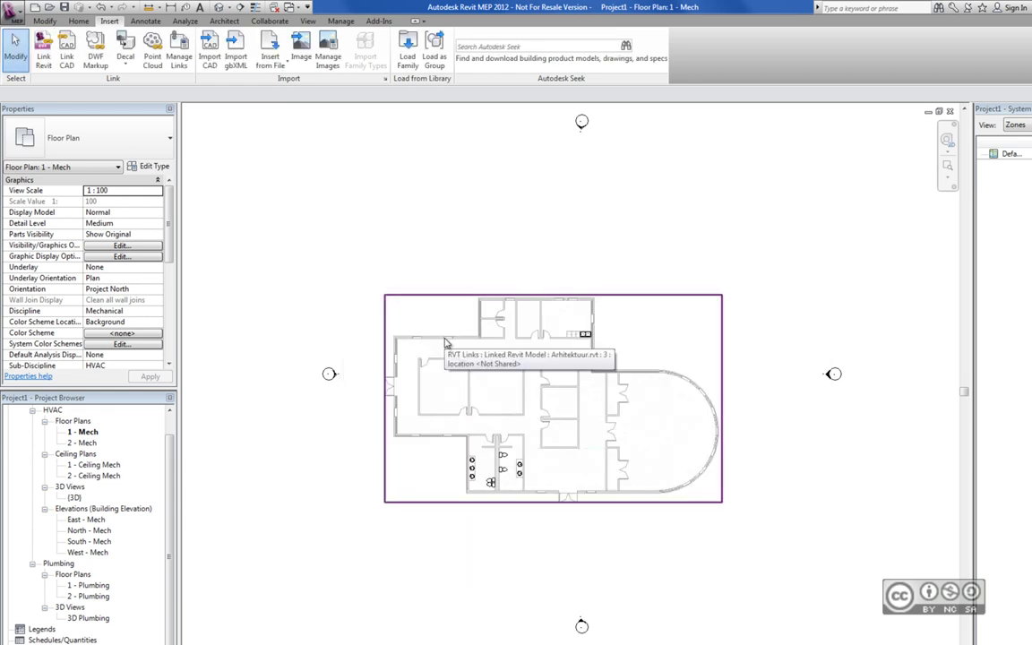
# - Enable Room Bounding in the linked Arhitektuur.rvt type properties
pyautogui.click(445, 342)
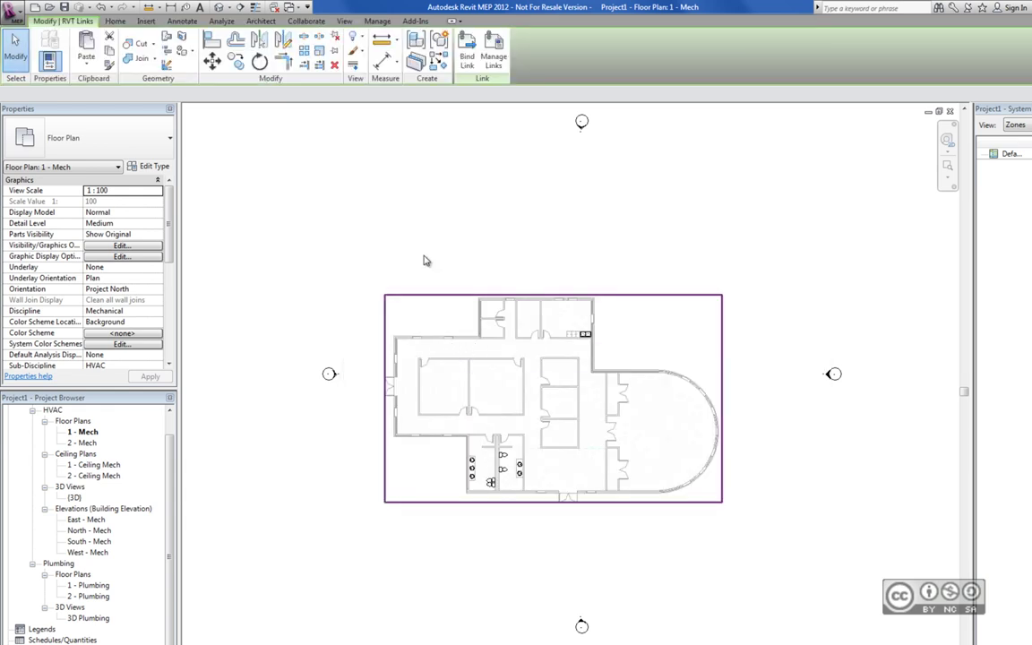
pyautogui.click(149, 170)
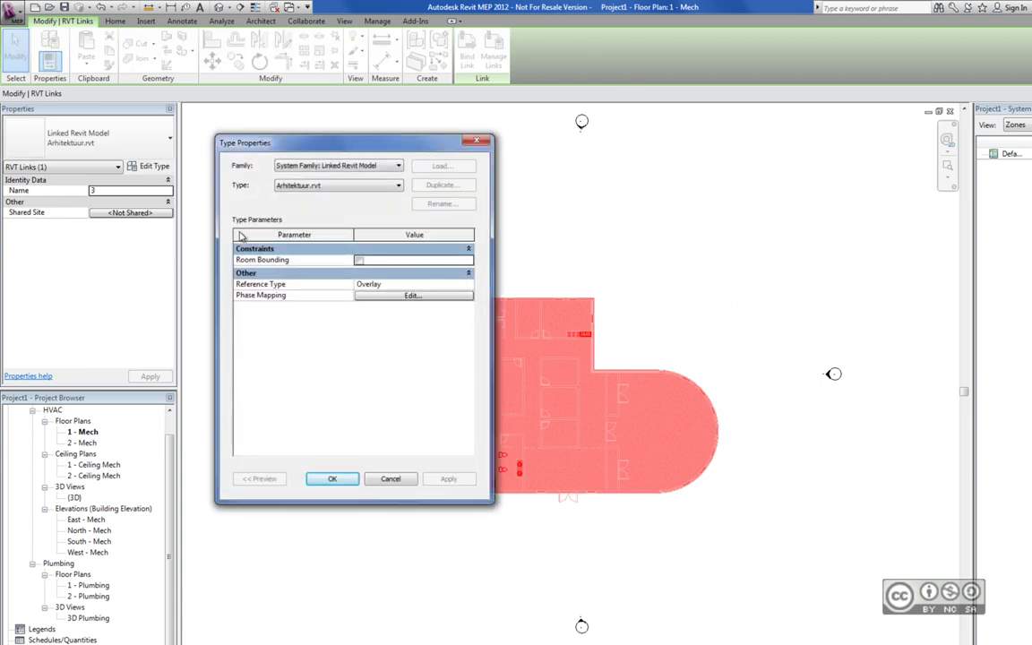
pyautogui.click(359, 260)
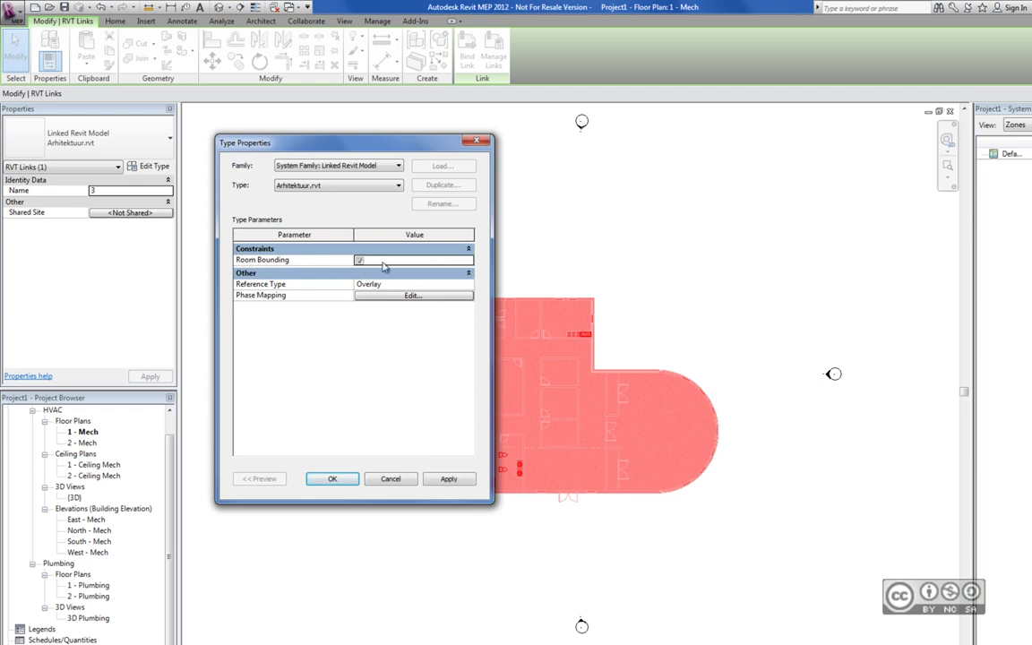
pyautogui.click(333, 479)
pyautogui.press('Escape')
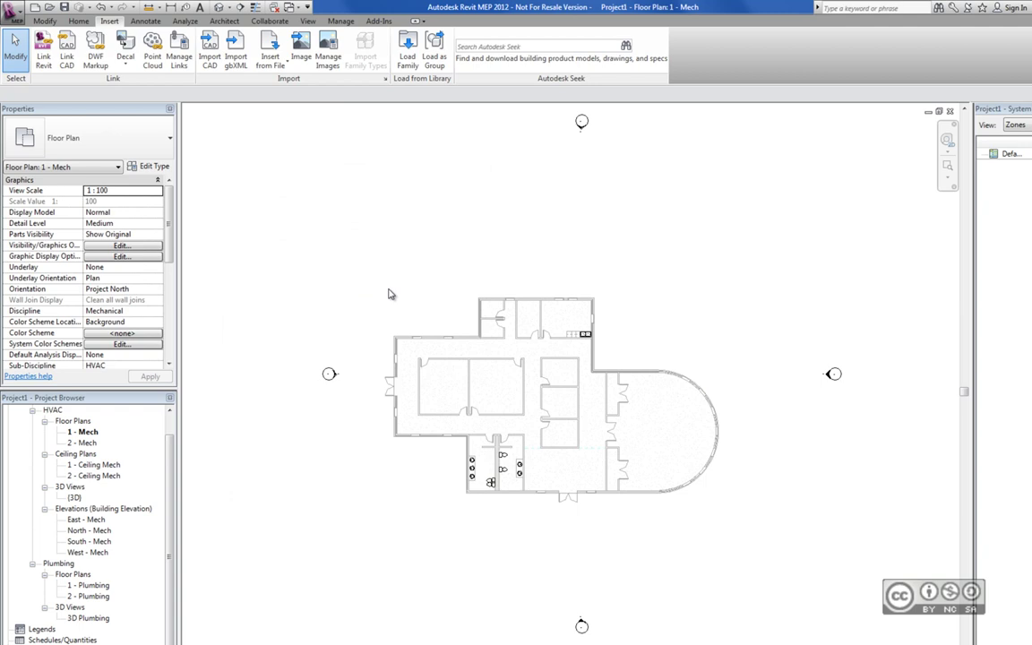
pyautogui.click(185, 21)
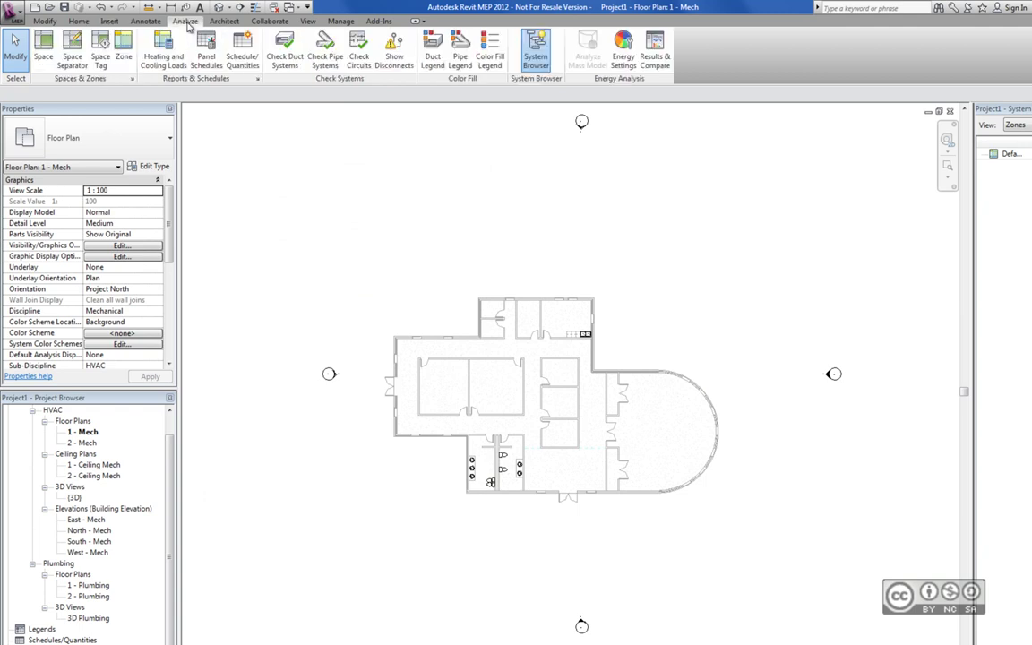
# - Place spaces automatically in all rooms of the 1 - Mech plan, creating 16 tagged spaces
pyautogui.click(43, 52)
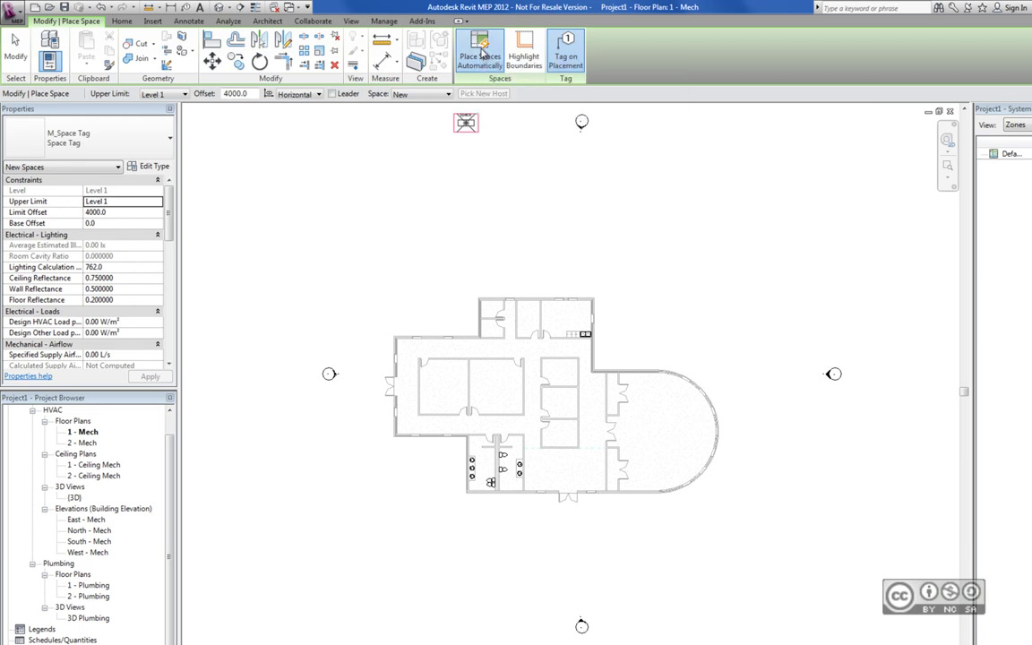
pyautogui.click(482, 56)
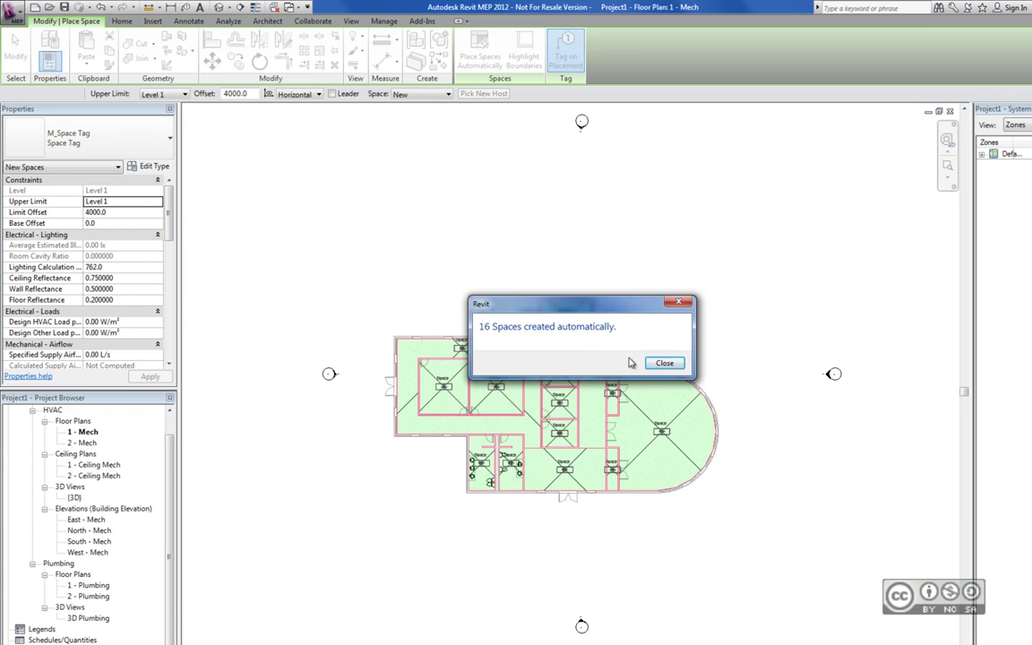
pyautogui.click(664, 363)
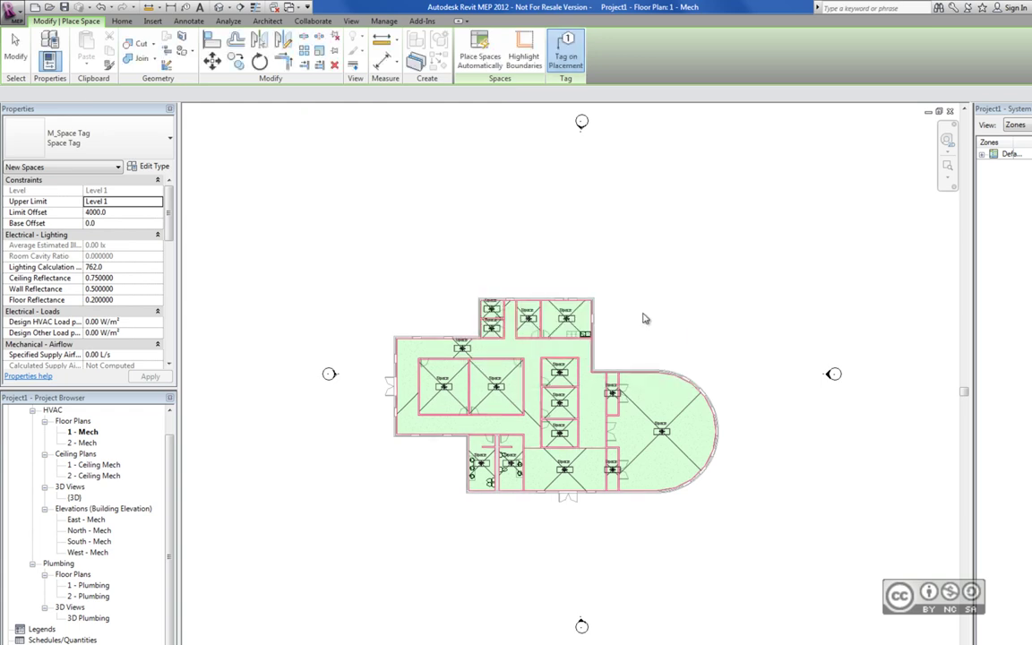
pyautogui.press('Escape')
pyautogui.press('Escape')
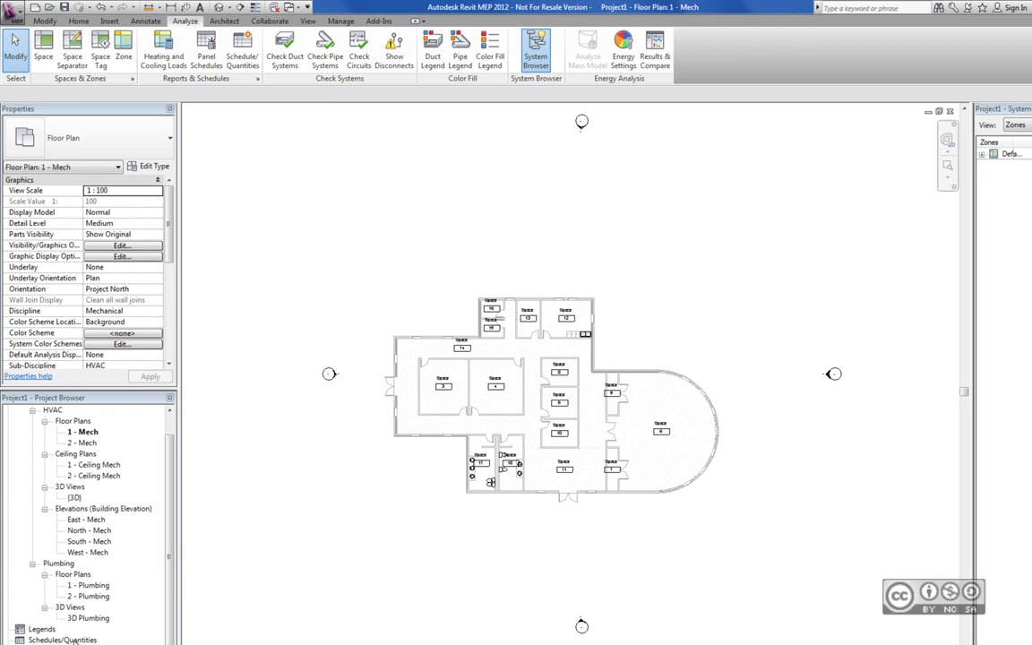
# - Create a new schedule using the Spaces category
pyautogui.rightClick(75, 637)
pyautogui.click(192, 564)
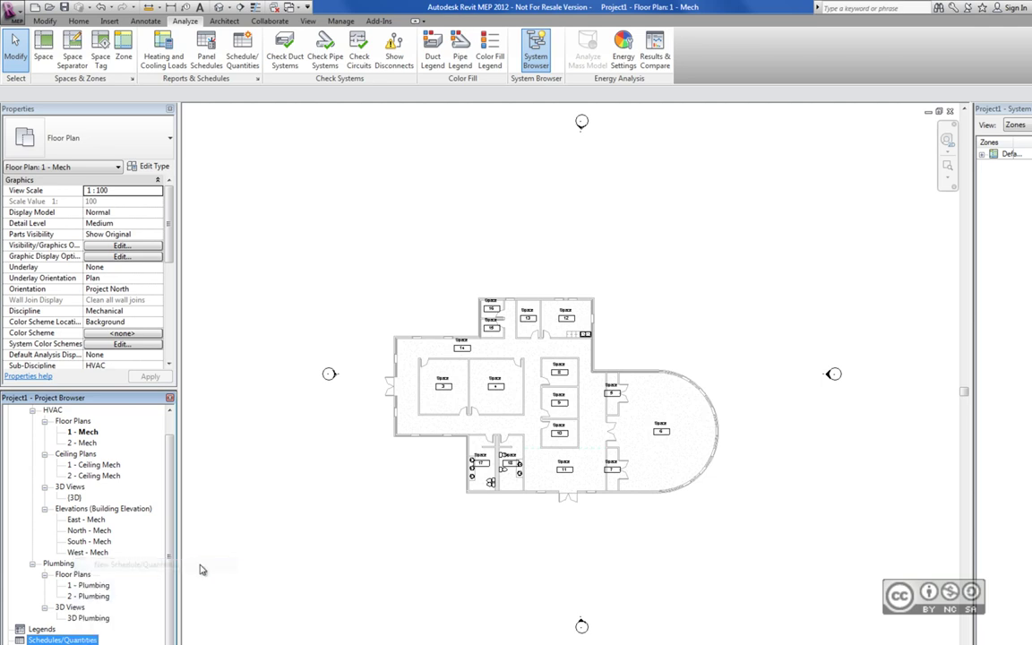
pyautogui.scroll(-10, 494, 376)
pyautogui.click(494, 379)
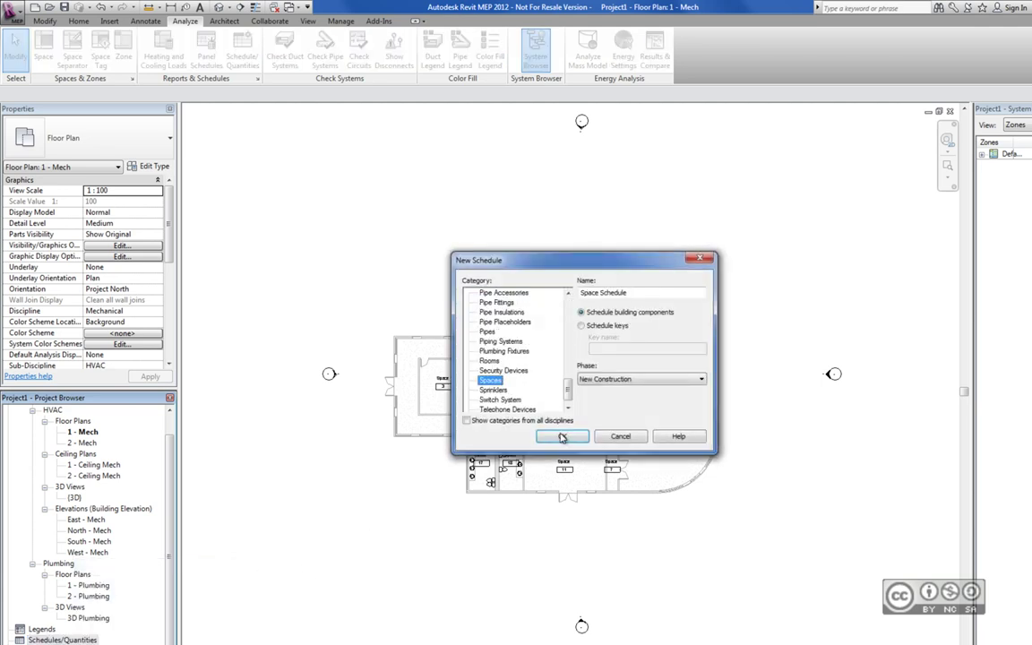
pyautogui.click(562, 436)
# - Add Name, Number, Room: Name and Room: Number as the schedule's fields
pyautogui.click(468, 339)
pyautogui.keyDown('shift'); pyautogui.click(469, 347); pyautogui.keyUp('shift')
pyautogui.click(638, 285)
pyautogui.click(502, 422)
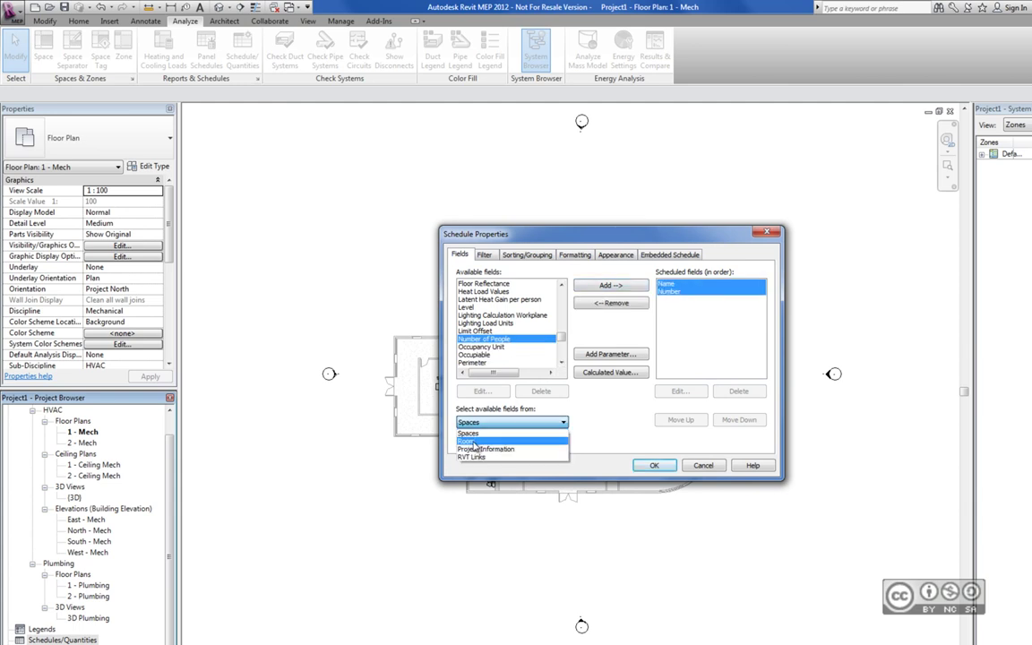
pyautogui.click(472, 435)
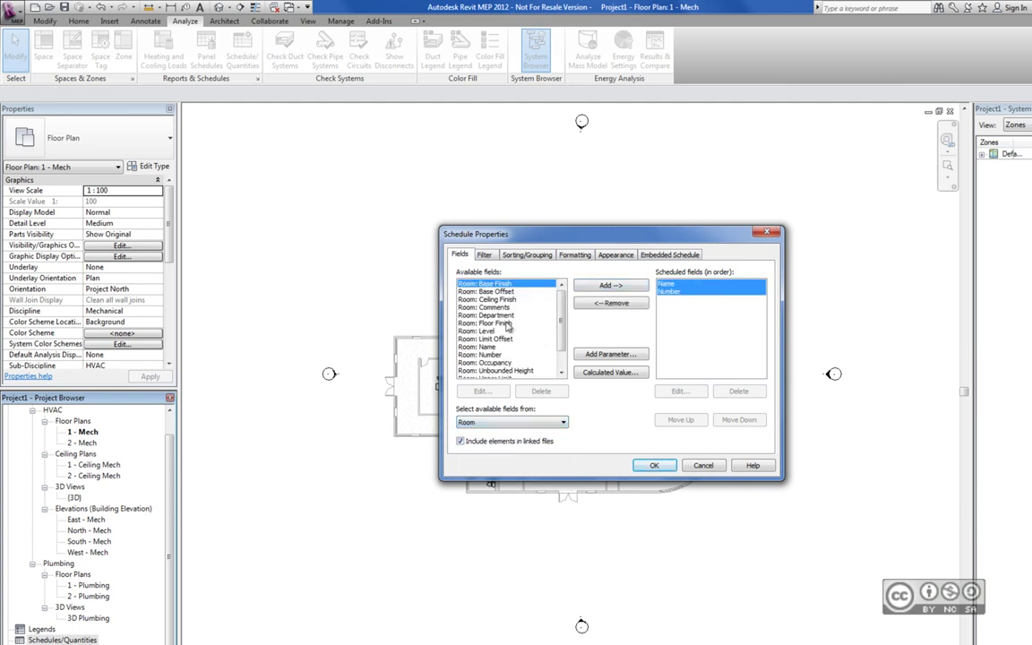
pyautogui.doubleClick(488, 346)
pyautogui.click(611, 285)
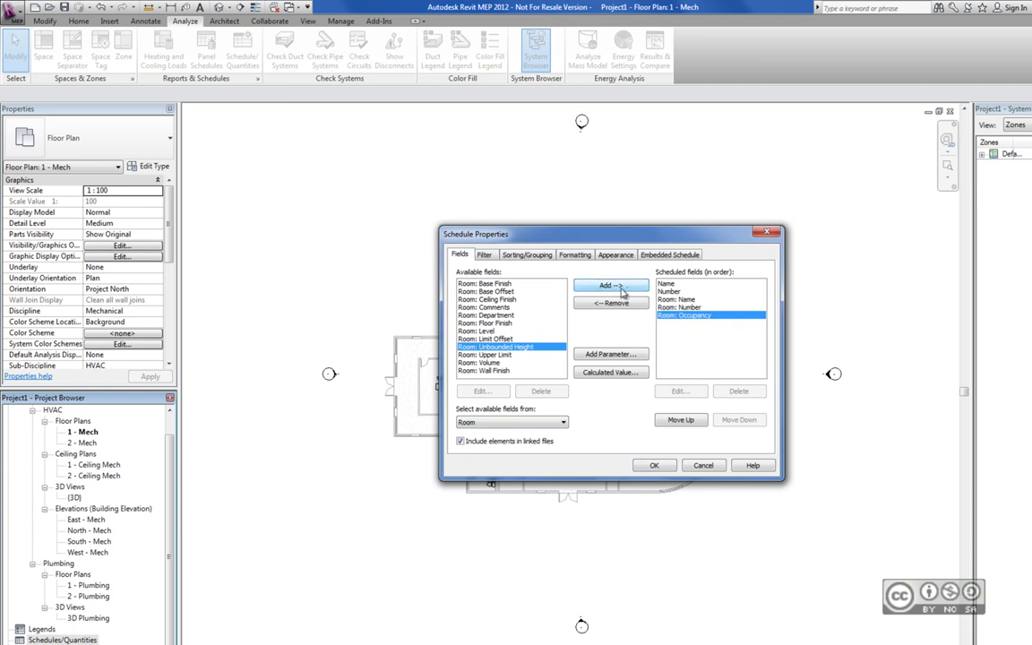
pyautogui.press('Escape')
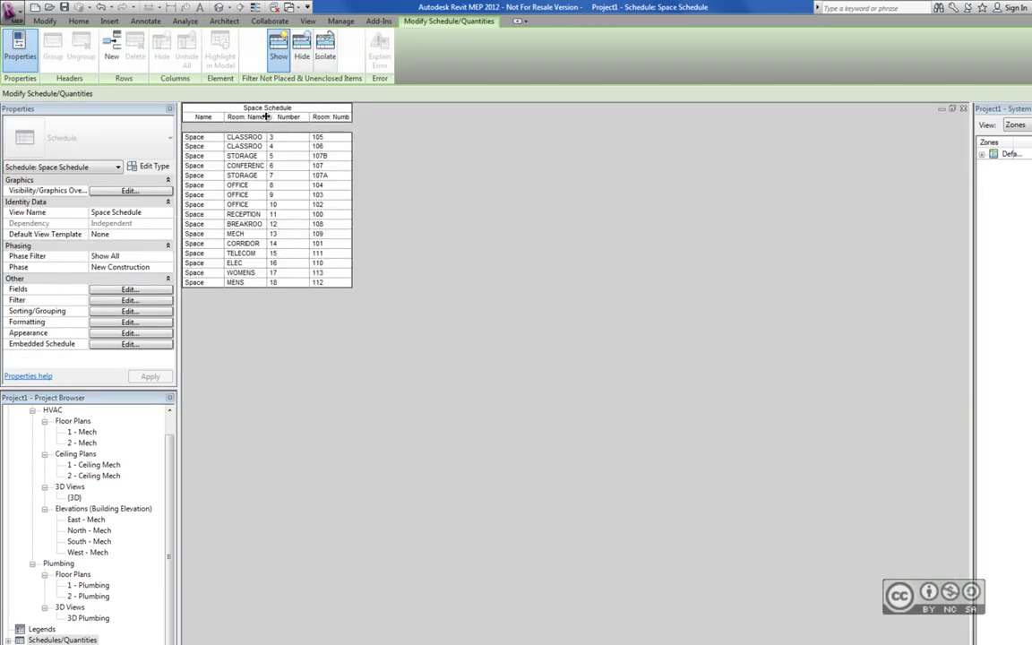
# - Add a Space Type column and hide the Room: Name and Room: Number columns
pyautogui.click(285, 117)
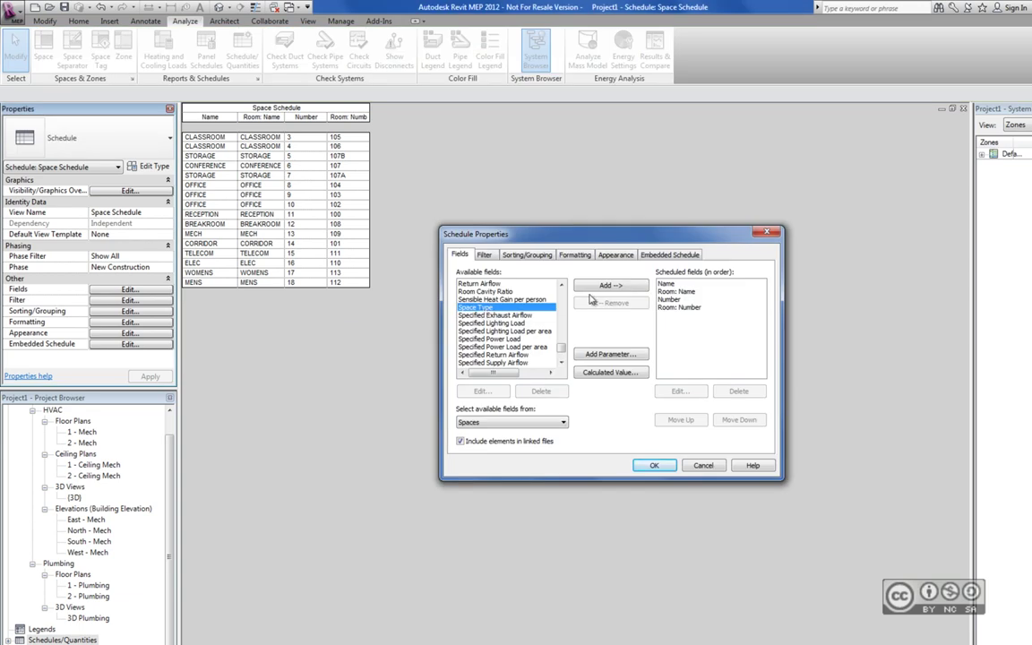
pyautogui.click(654, 465)
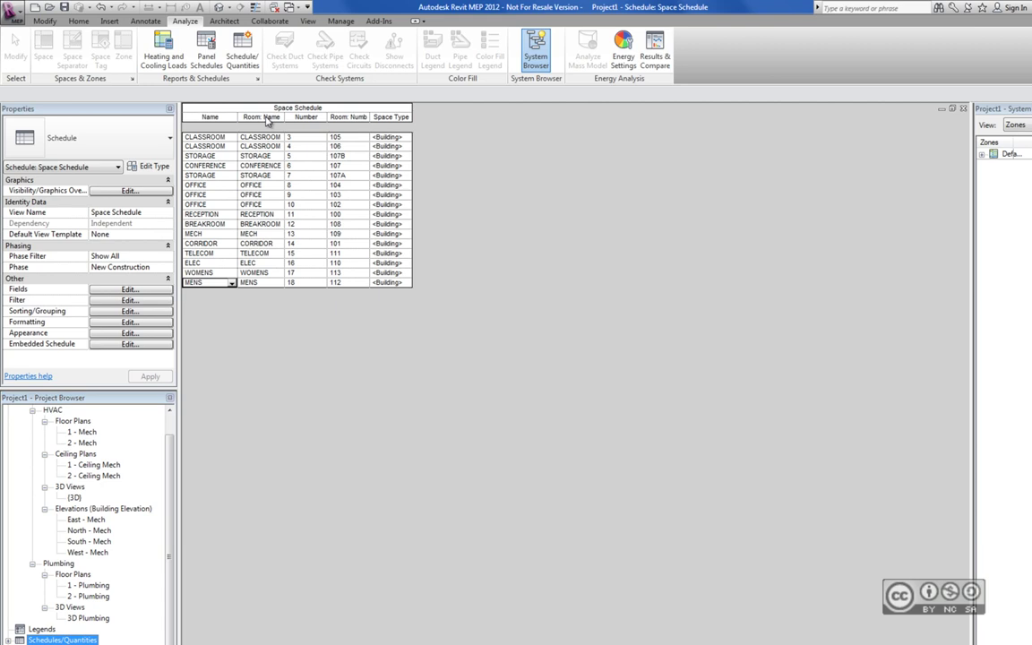
pyautogui.click(266, 121)
pyautogui.click(301, 118)
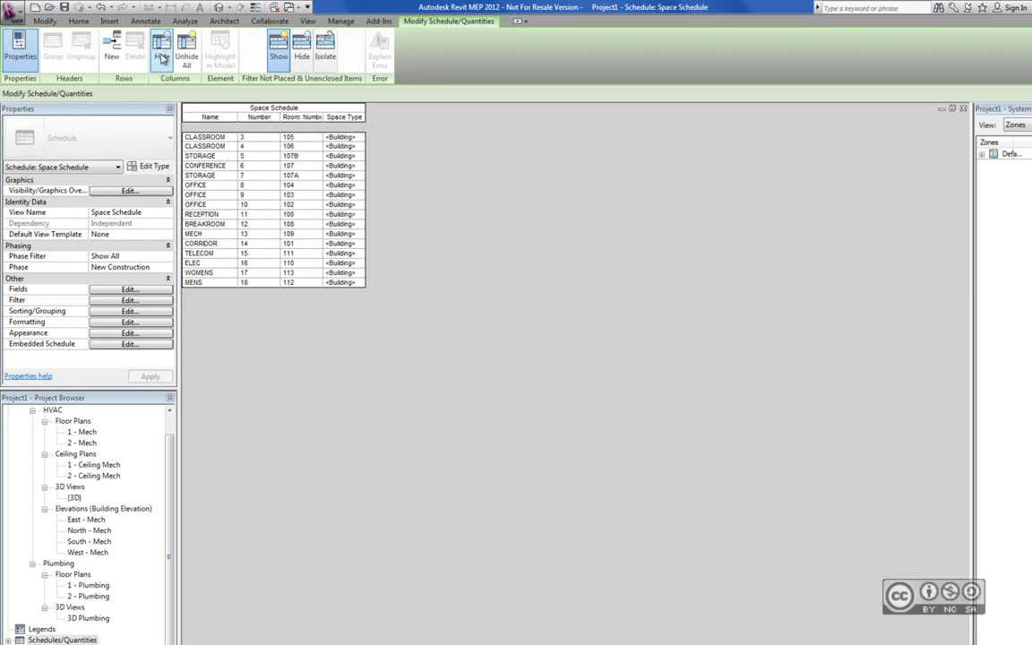
pyautogui.press('Delete')
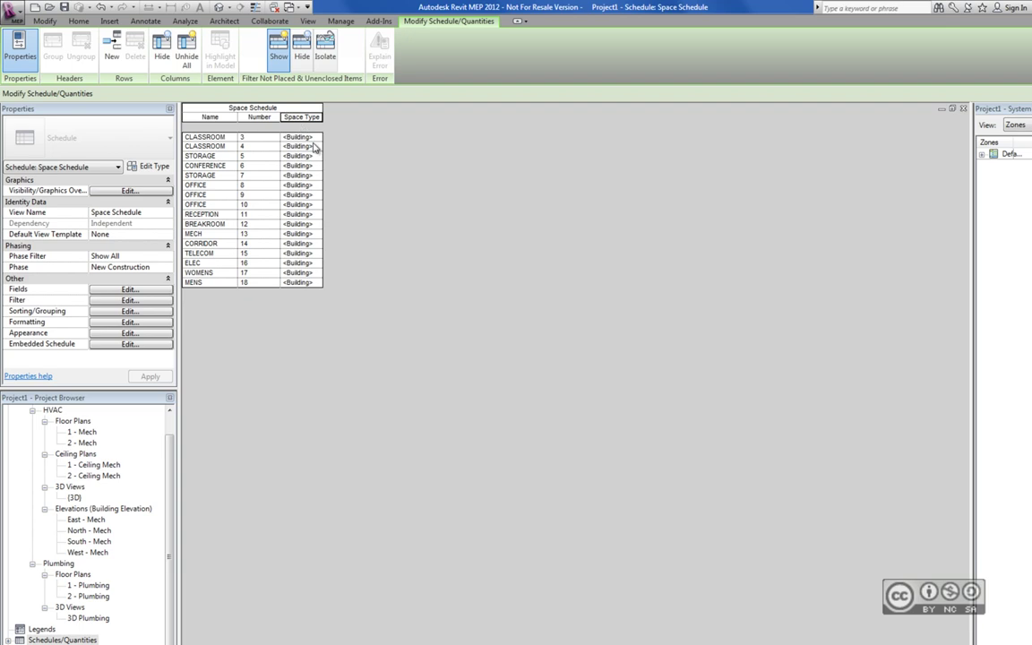
# - Add the Condition Type field so each space shows Heated and cooled
pyautogui.click(130, 289)
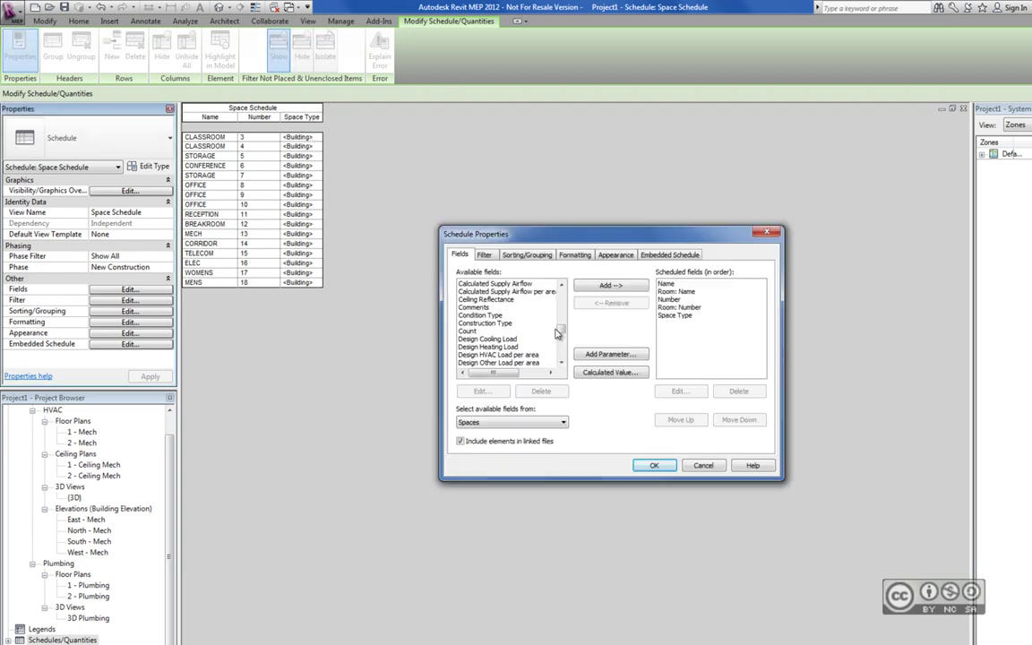
pyautogui.click(514, 316)
pyautogui.click(610, 285)
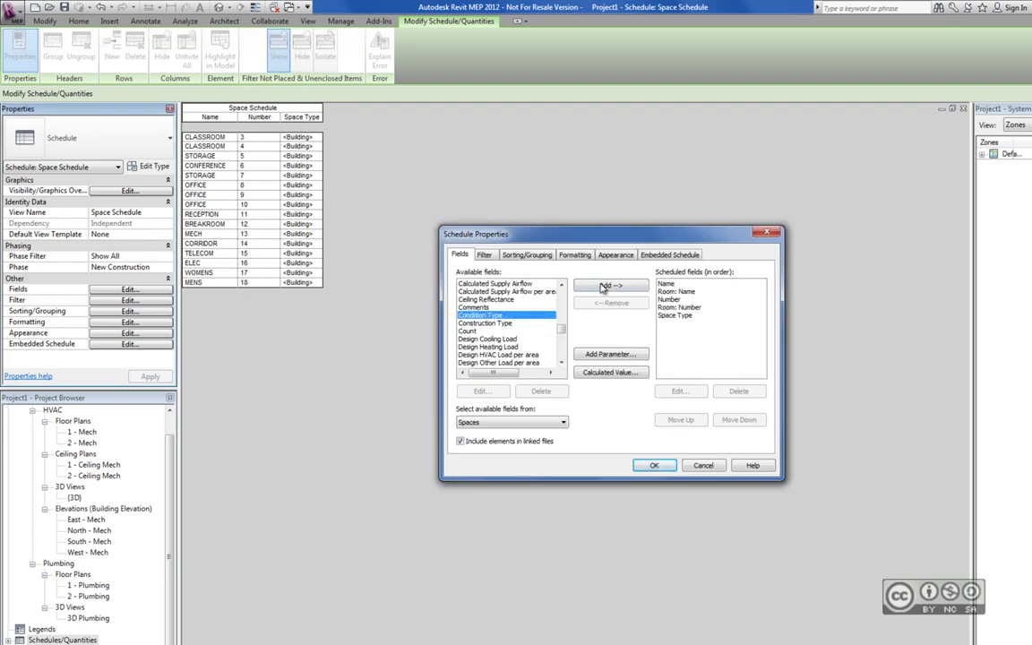
pyautogui.click(654, 465)
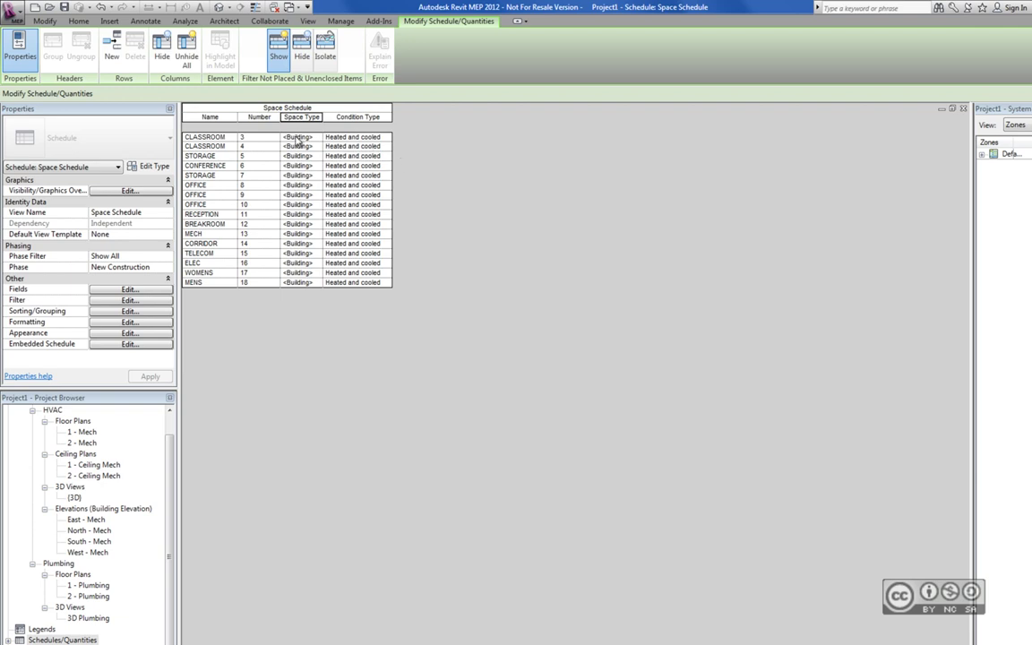
pyautogui.click(342, 21)
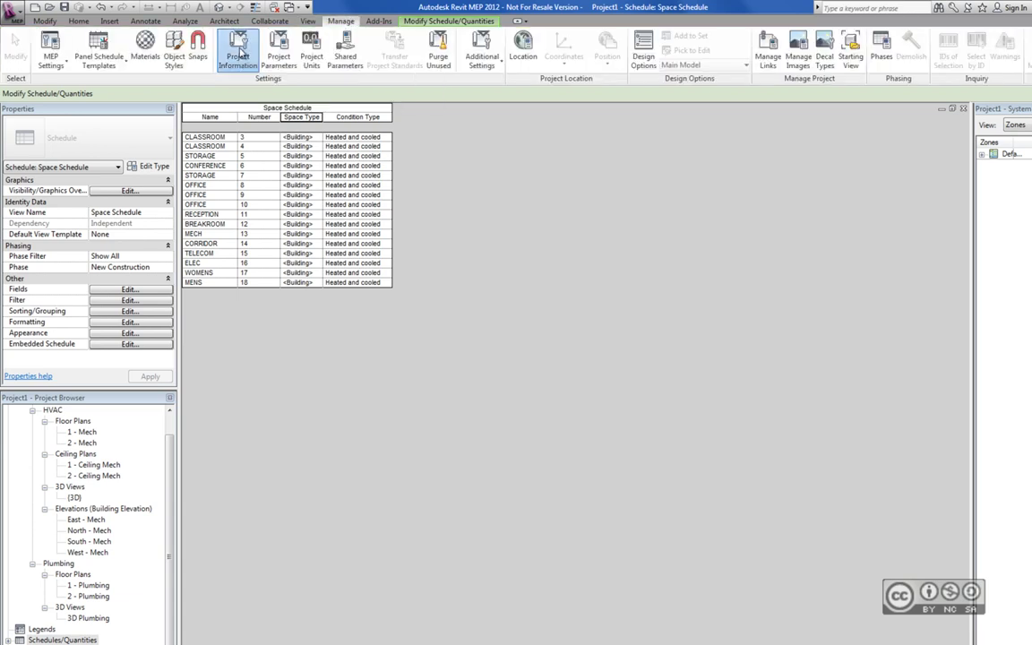
pyautogui.click(238, 47)
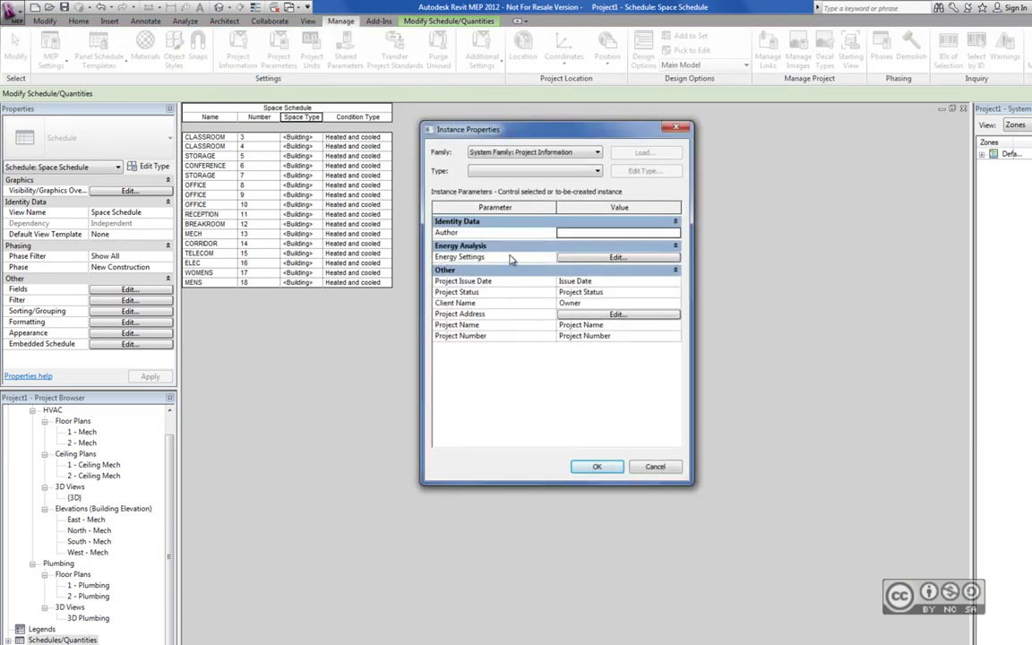
pyautogui.click(613, 258)
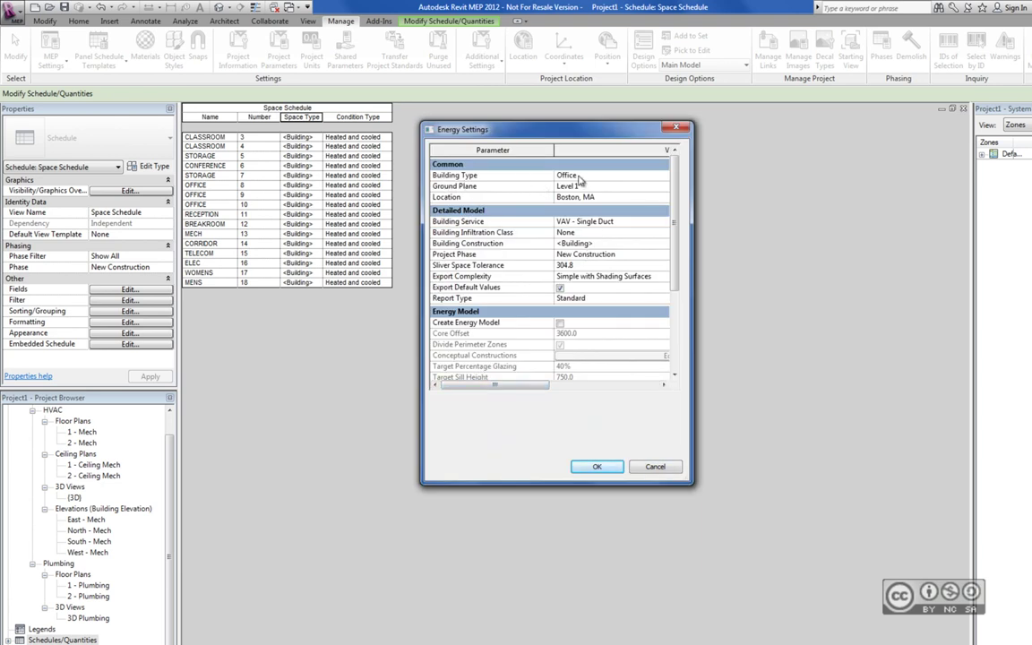
pyautogui.click(596, 466)
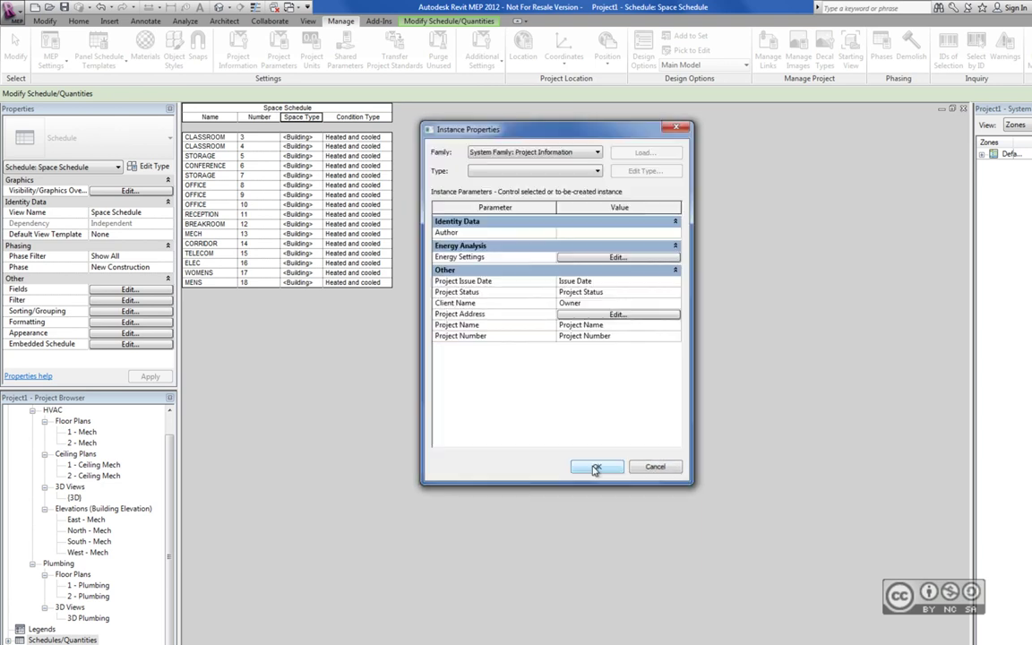
pyautogui.click(594, 468)
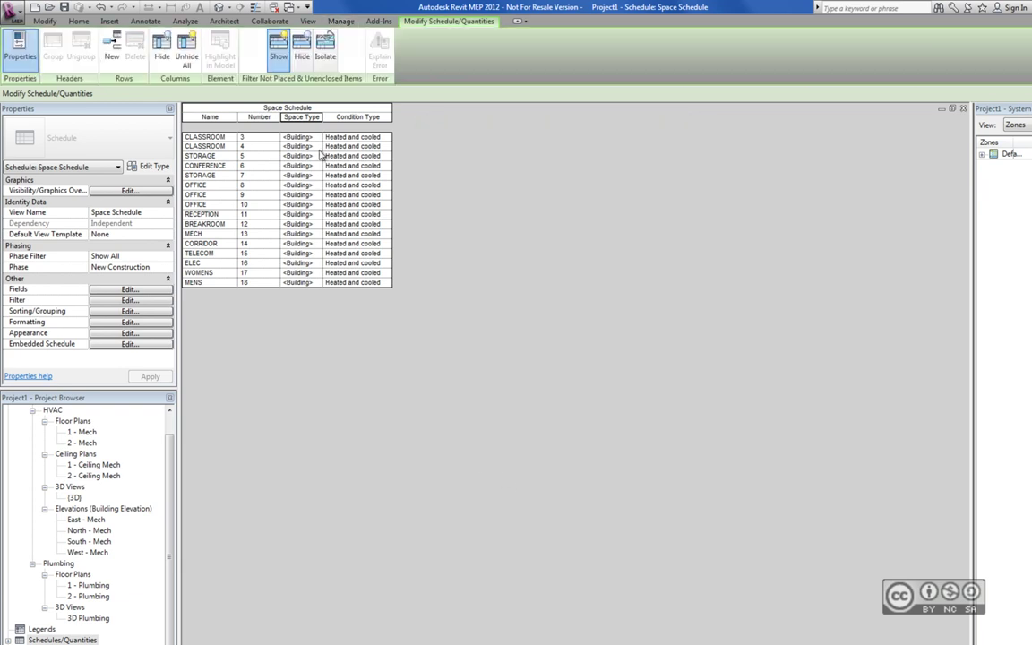
# - Renumber the spaces to match their room numbers, then hide the Room columns again
pyautogui.click(186, 49)
pyautogui.write('105')
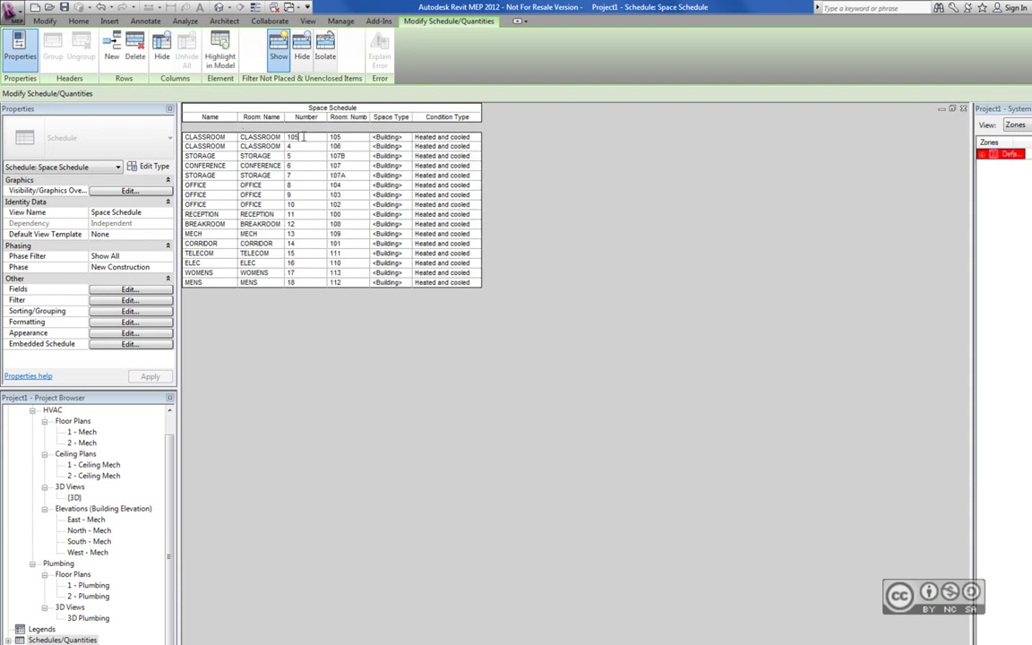
pyautogui.click(303, 143)
pyautogui.write('12')
pyautogui.click(164, 51)
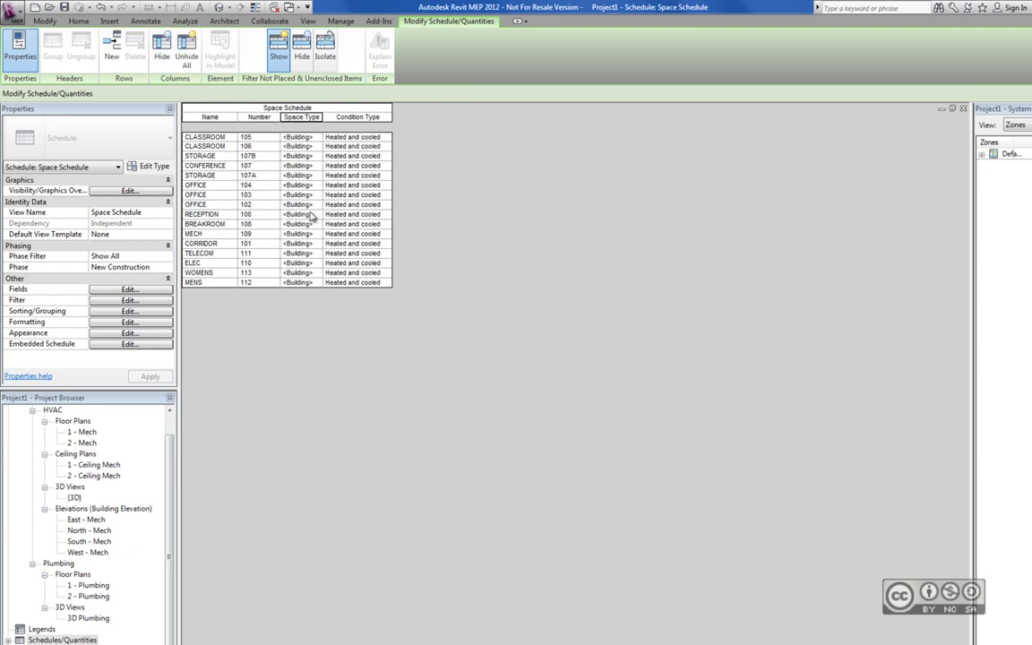
pyautogui.click(246, 204)
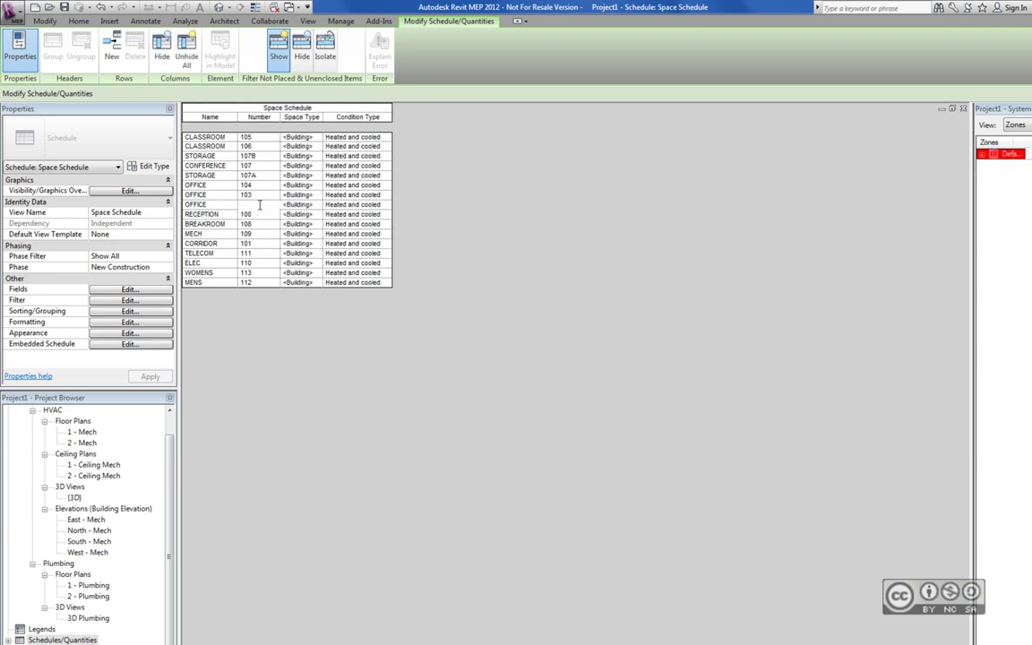
pyautogui.write('102')
# - Change OFFICE 102's space type to Office - Enclosed
pyautogui.click(317, 205)
pyautogui.click(319, 205)
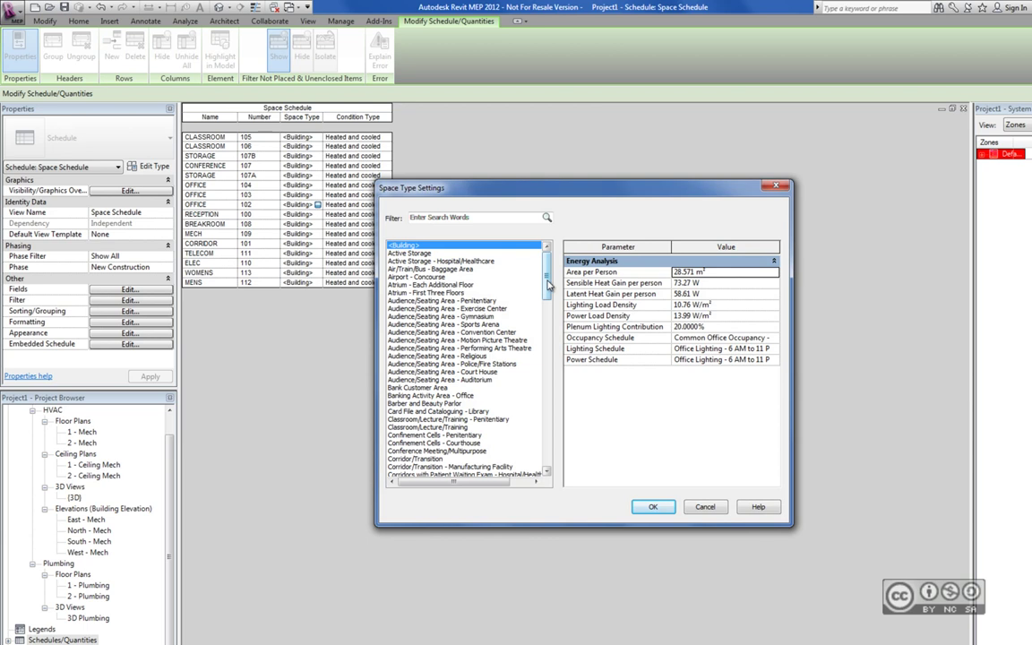
pyautogui.moveTo(547, 292); pyautogui.dragTo(548, 303)
pyautogui.scroll(-3, 549, 303)
pyautogui.scroll(-1, 548, 304)
pyautogui.scroll(-3, 549, 306)
pyautogui.scroll(-2, 551, 307)
pyautogui.scroll(-6, 549, 306)
pyautogui.scroll(-10, 421, 358)
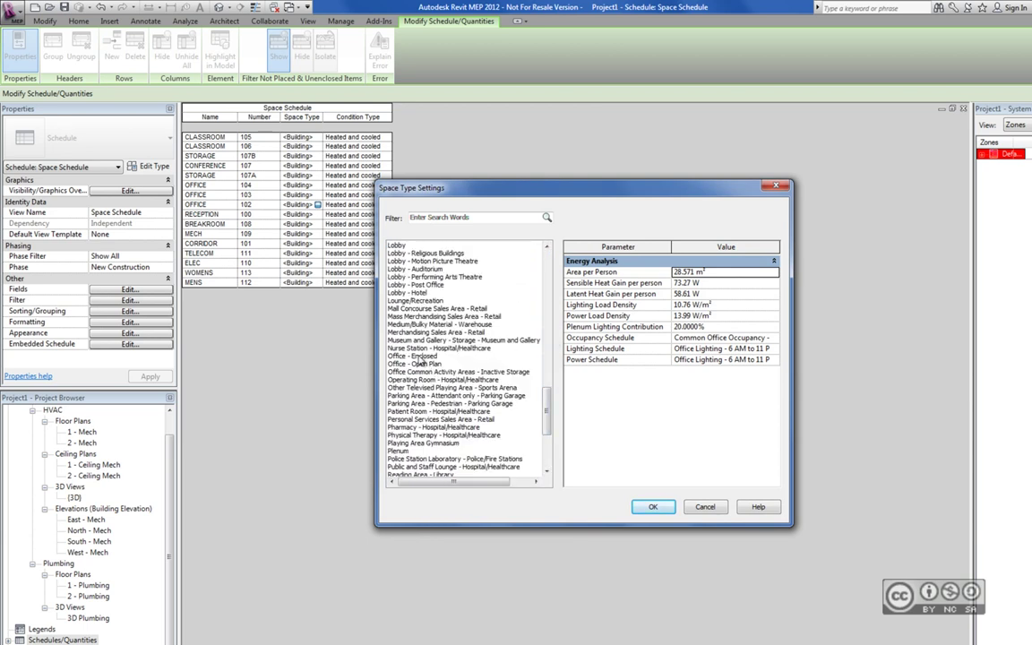
pyautogui.click(420, 357)
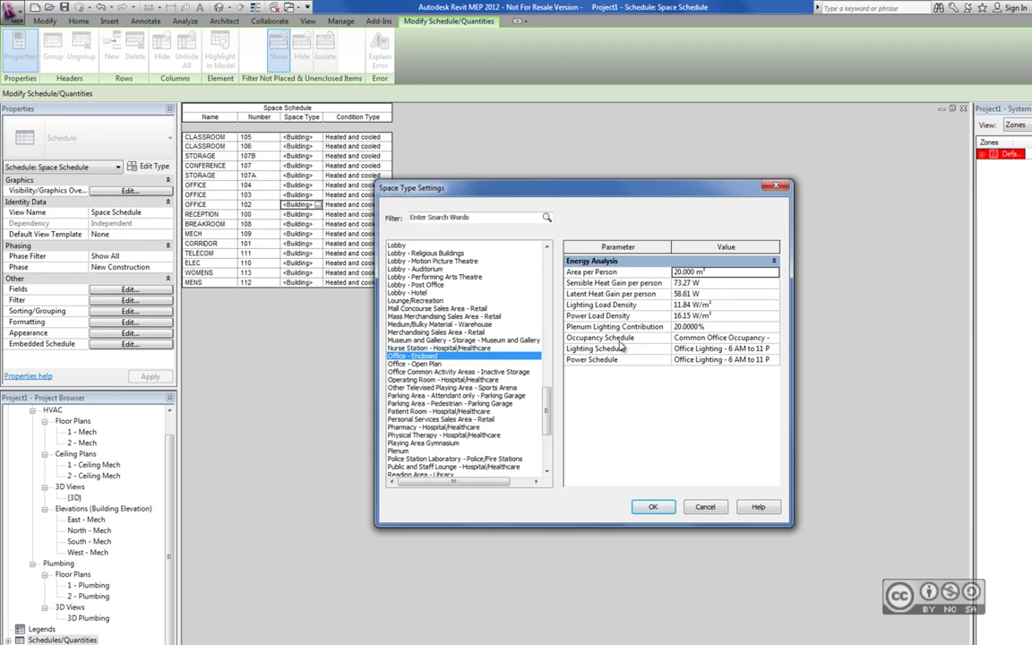
# - Use Common Office Occupancy and Office Lighting - 6 AM to 11 PM schedules, then apply
pyautogui.click(745, 340)
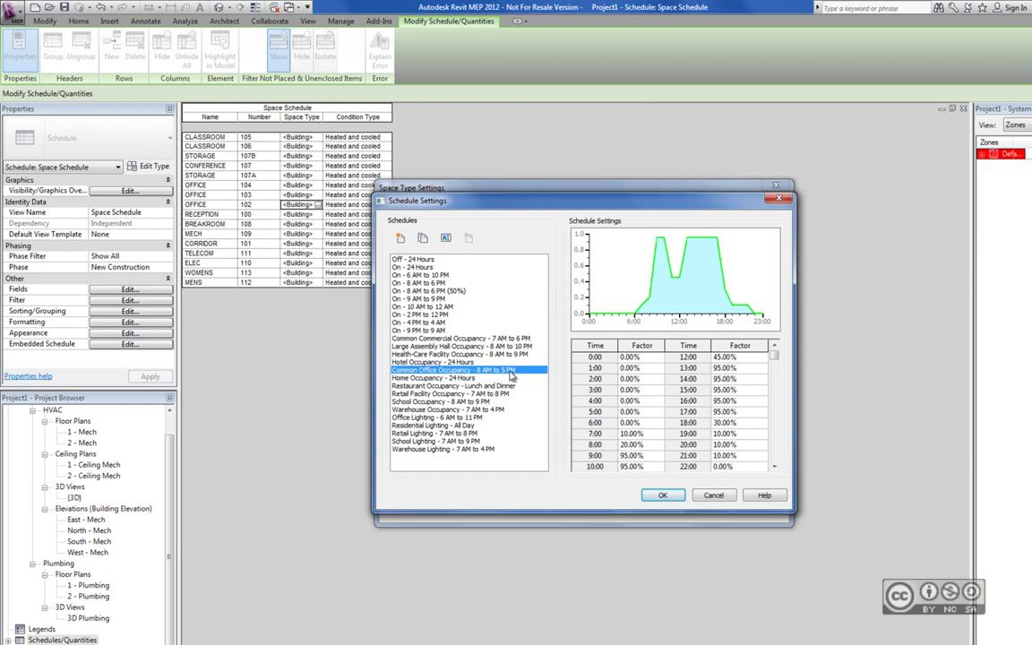
pyautogui.doubleClick(511, 371)
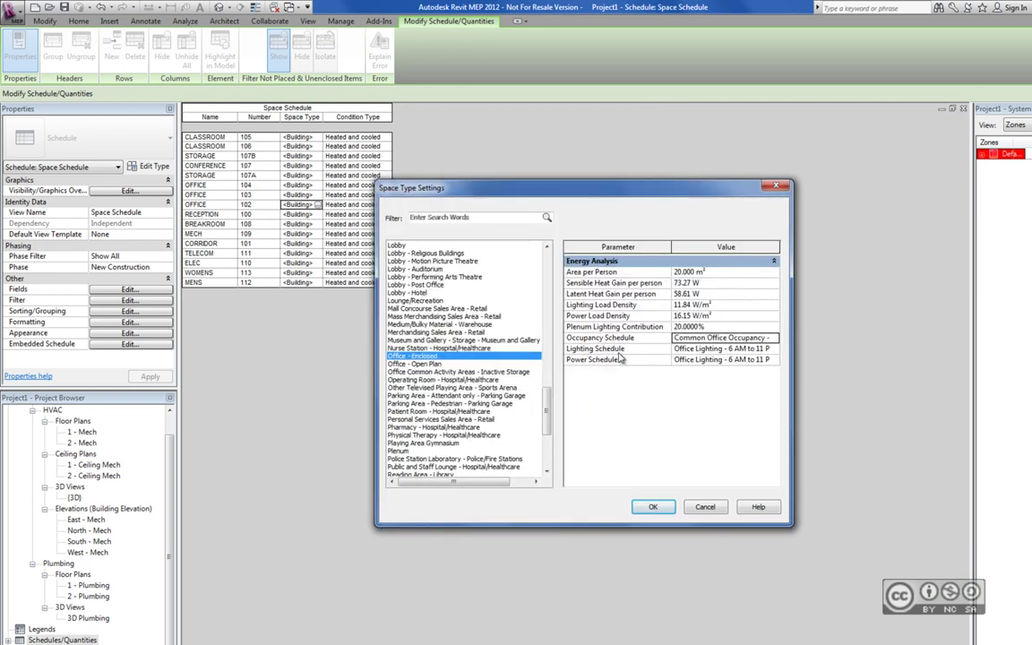
pyautogui.click(726, 350)
pyautogui.click(772, 348)
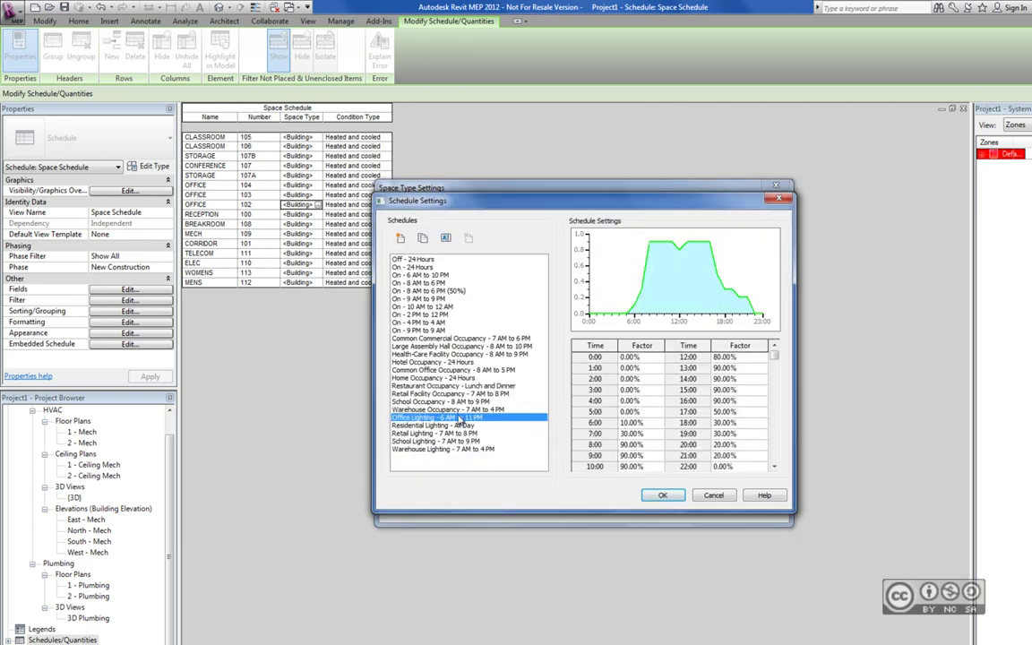
pyautogui.click(659, 498)
pyautogui.click(772, 407)
pyautogui.click(663, 495)
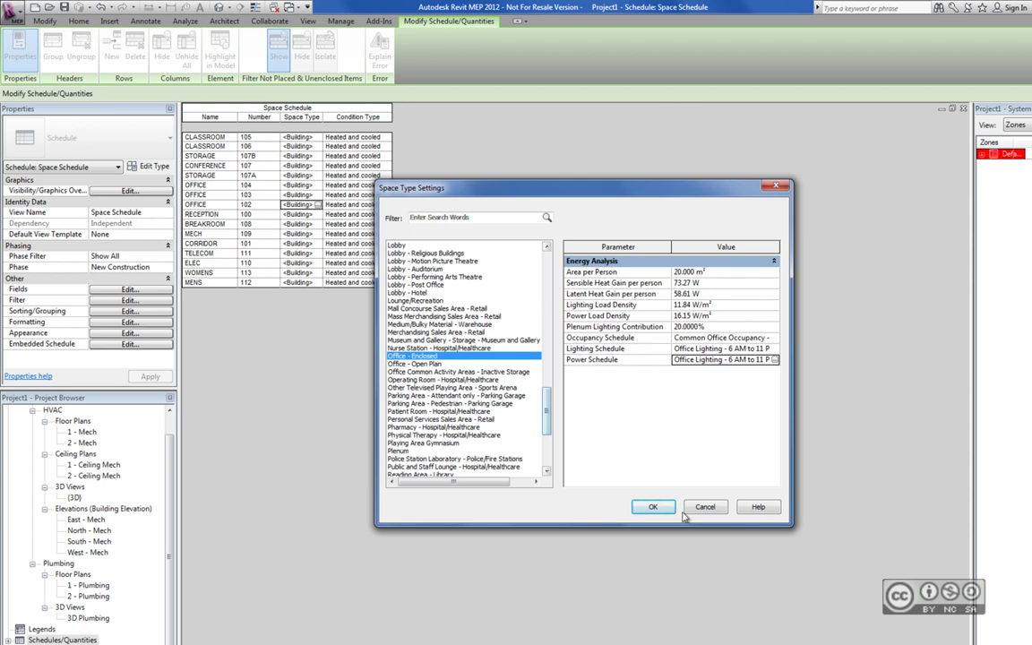
pyautogui.click(651, 508)
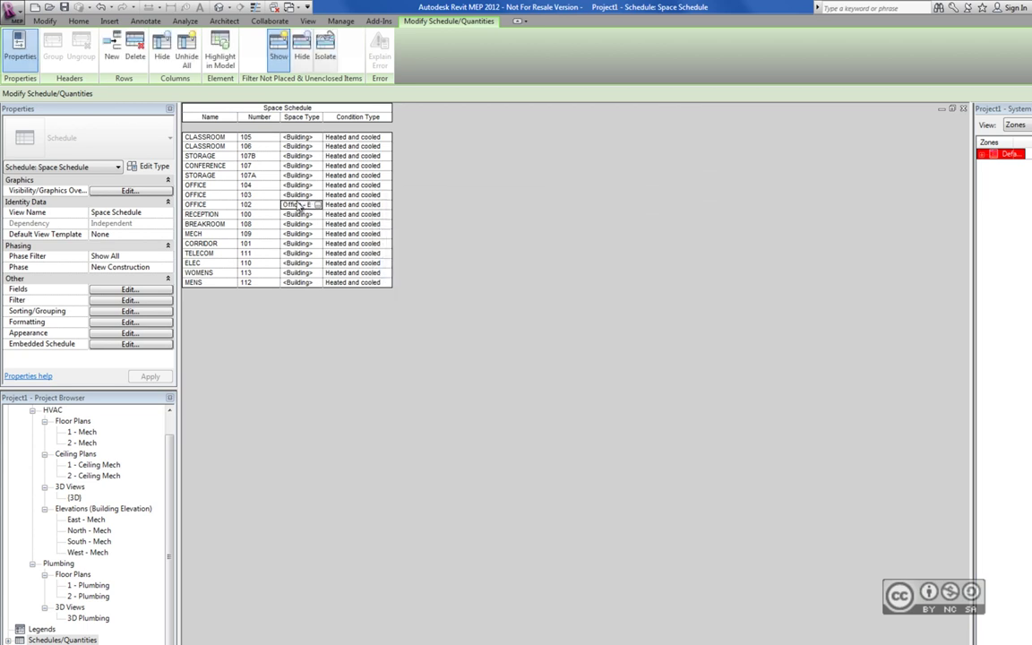
# - Add a Number of People column to the Space Schedule and widen it to fit
pyautogui.click(117, 292)
pyautogui.scroll(-5, 506, 323)
pyautogui.click(488, 307)
pyautogui.click(624, 287)
pyautogui.press('Return')
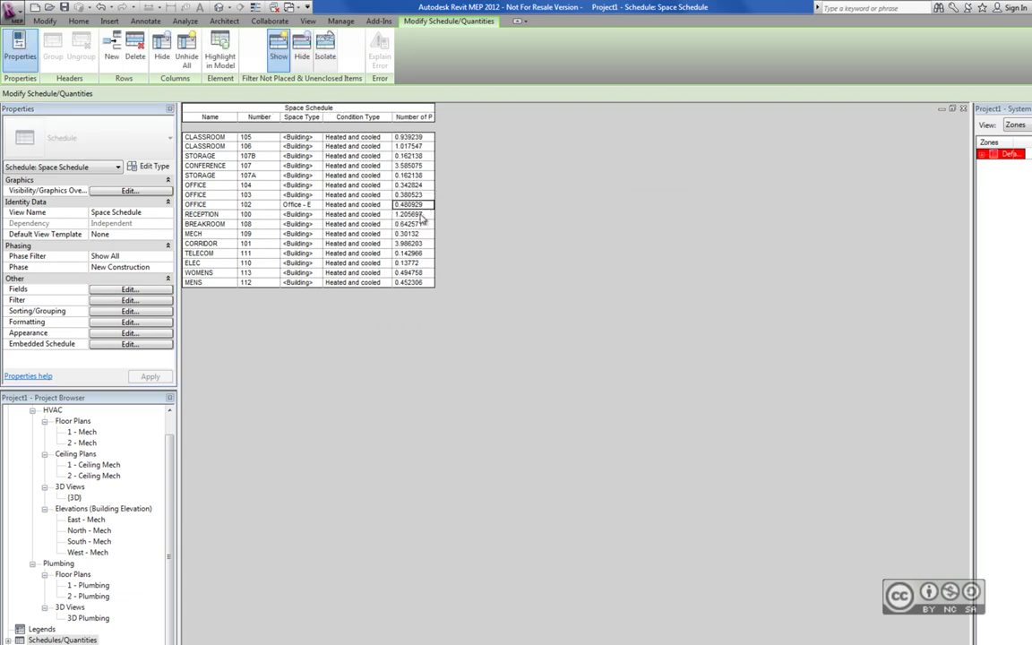
pyautogui.moveTo(434, 116); pyautogui.dragTo(450, 116)
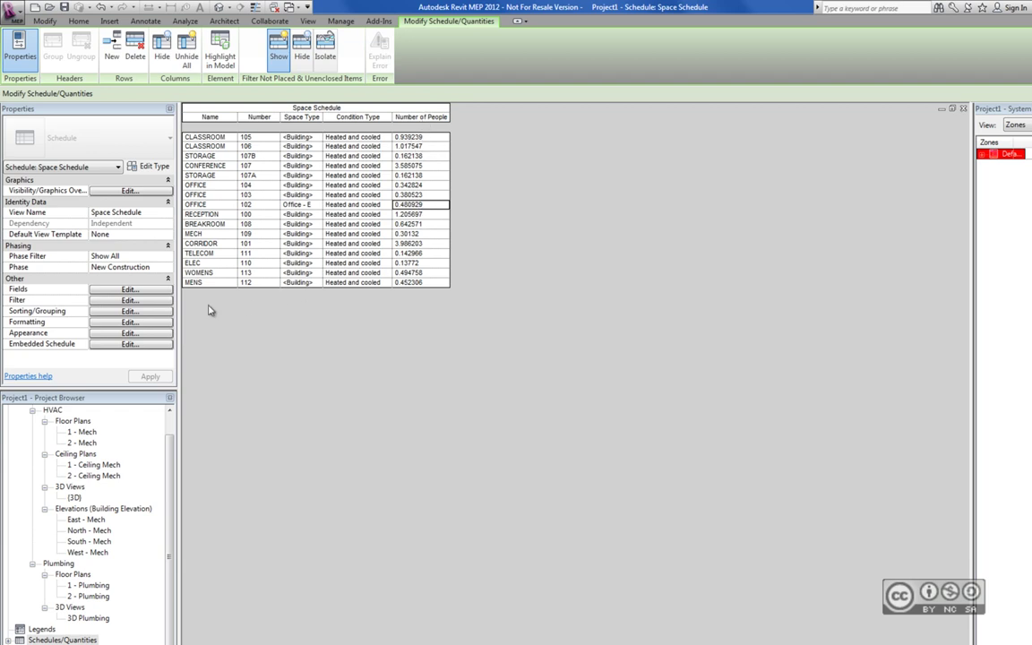
# - Format the Number of People field as fixed with 0 decimal places
pyautogui.click(132, 291)
pyautogui.click(574, 255)
pyautogui.click(483, 329)
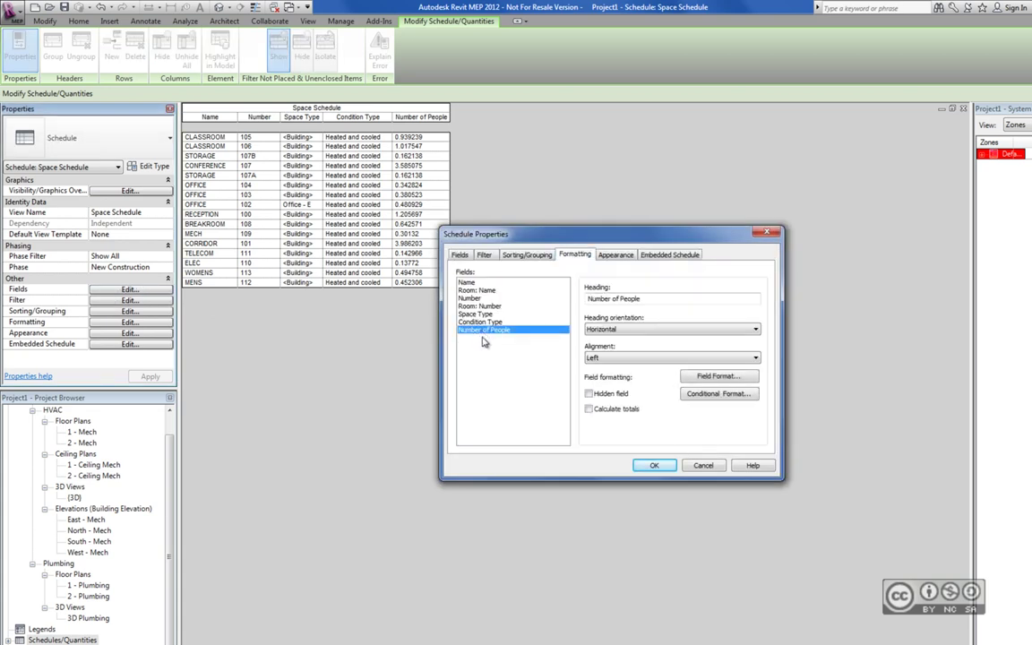
pyautogui.click(708, 376)
pyautogui.click(616, 268)
pyautogui.click(741, 285)
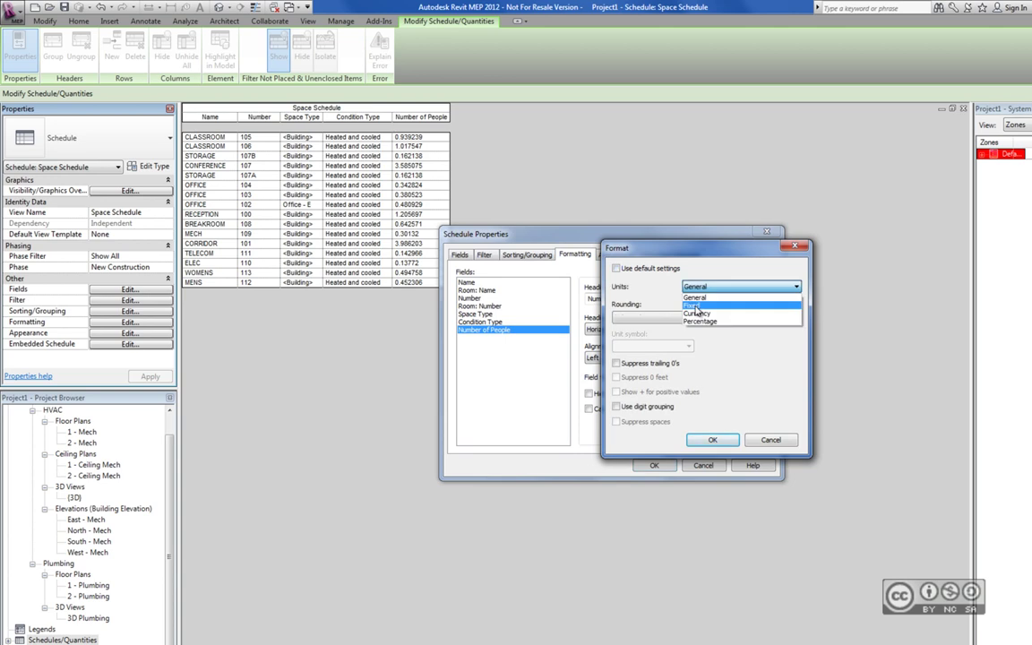
pyautogui.click(695, 306)
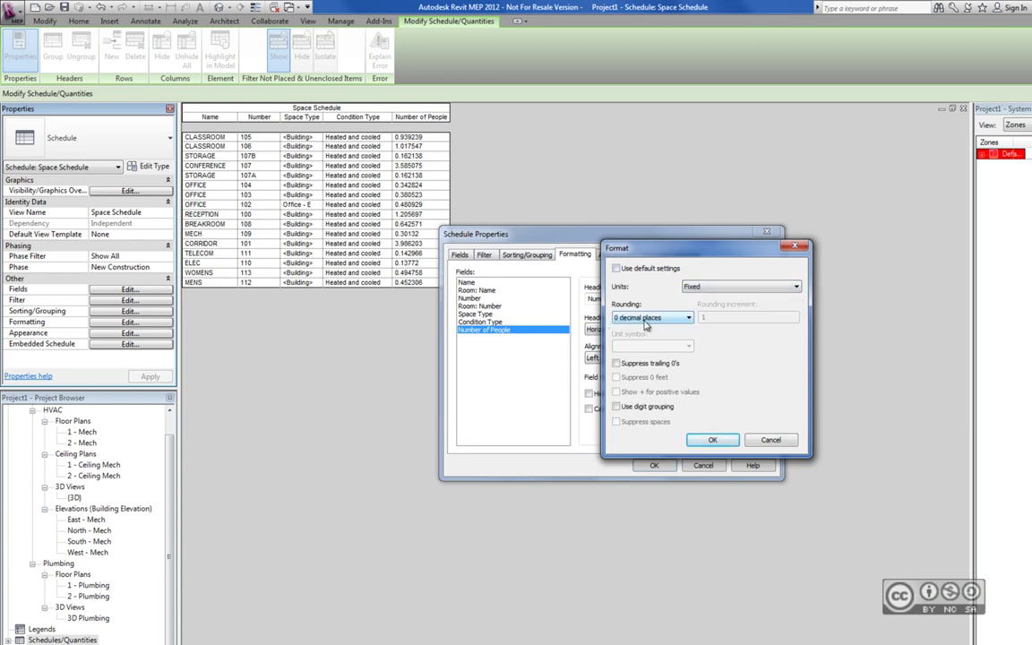
pyautogui.click(713, 440)
pyautogui.click(654, 465)
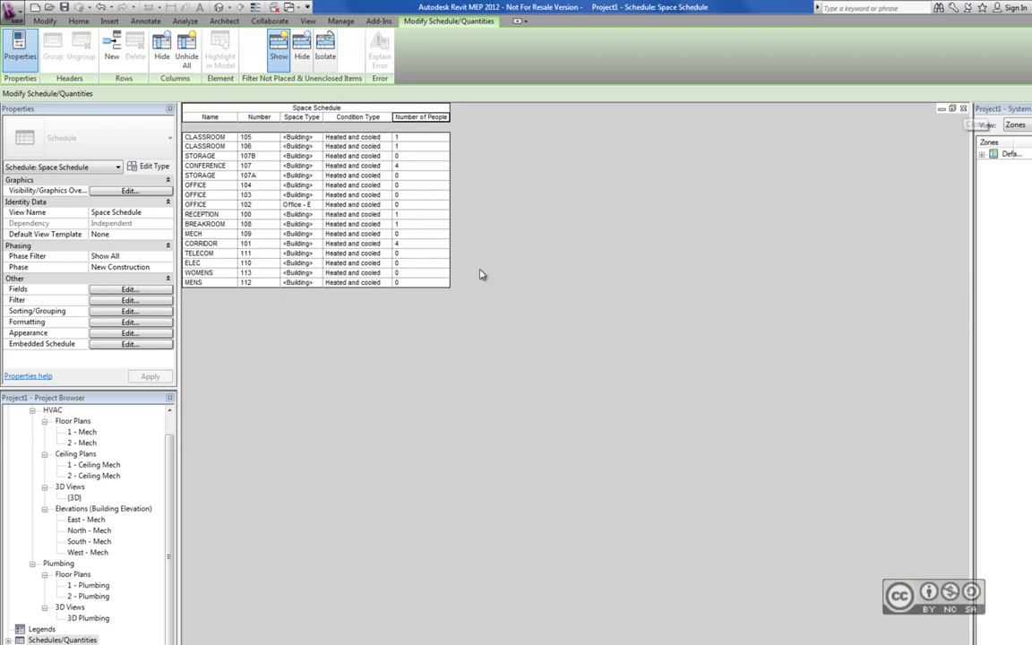
pyautogui.hotkey('ctrl', 'Tab')
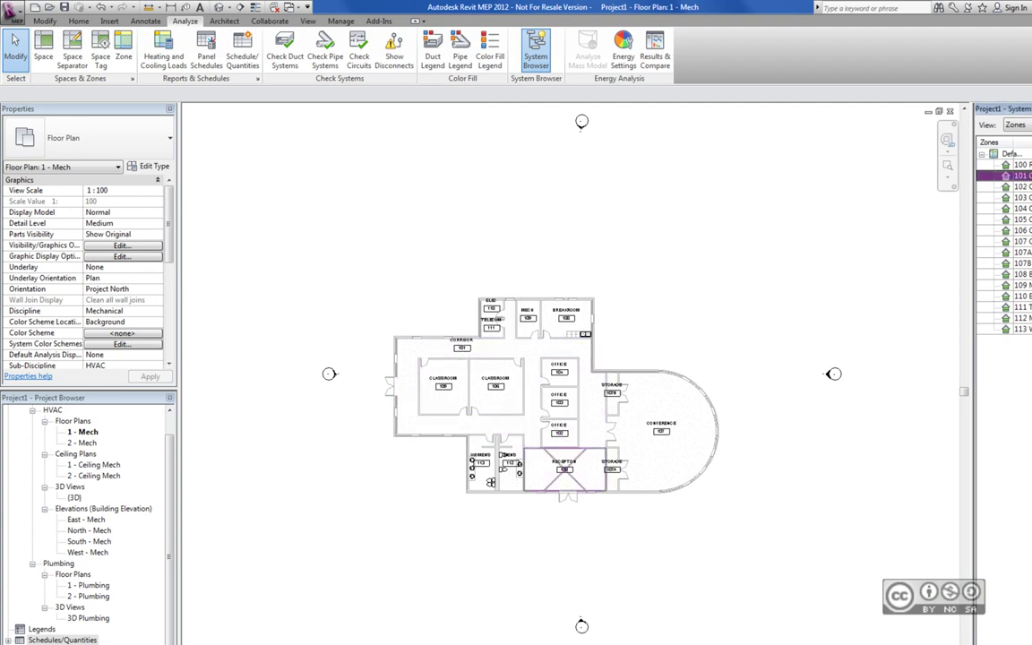
# - Set all 16 spaces' Upper Limit to Level 2 with a Limit Offset of 0.0
pyautogui.click(1012, 176)
pyautogui.click(1011, 153)
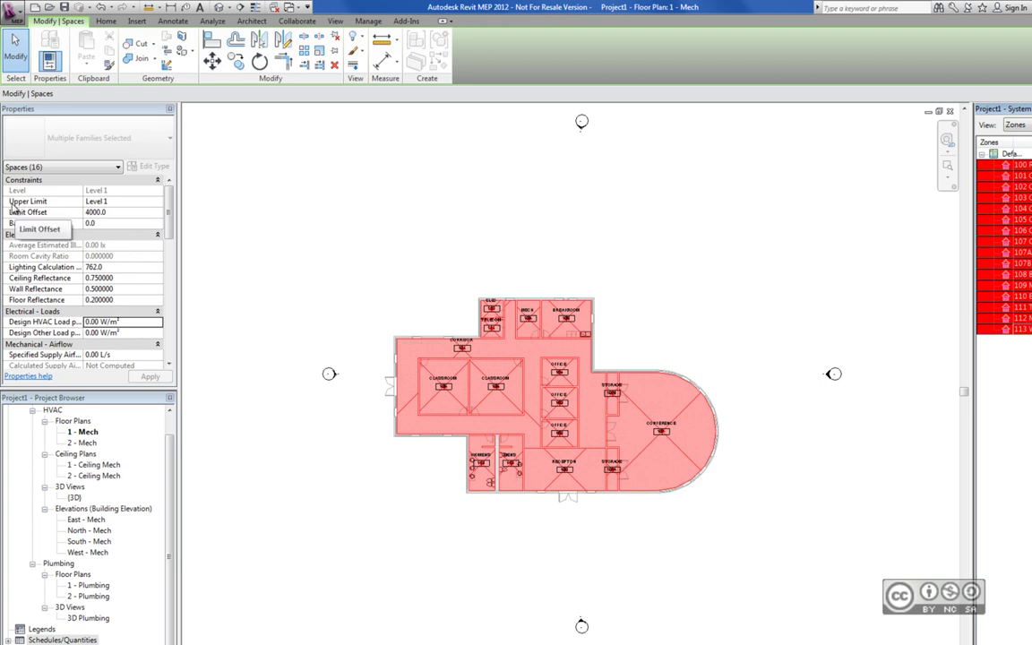
pyautogui.click(89, 201)
pyautogui.click(159, 203)
pyautogui.click(94, 212)
pyautogui.doubleClick(113, 213)
pyautogui.write('0.0')
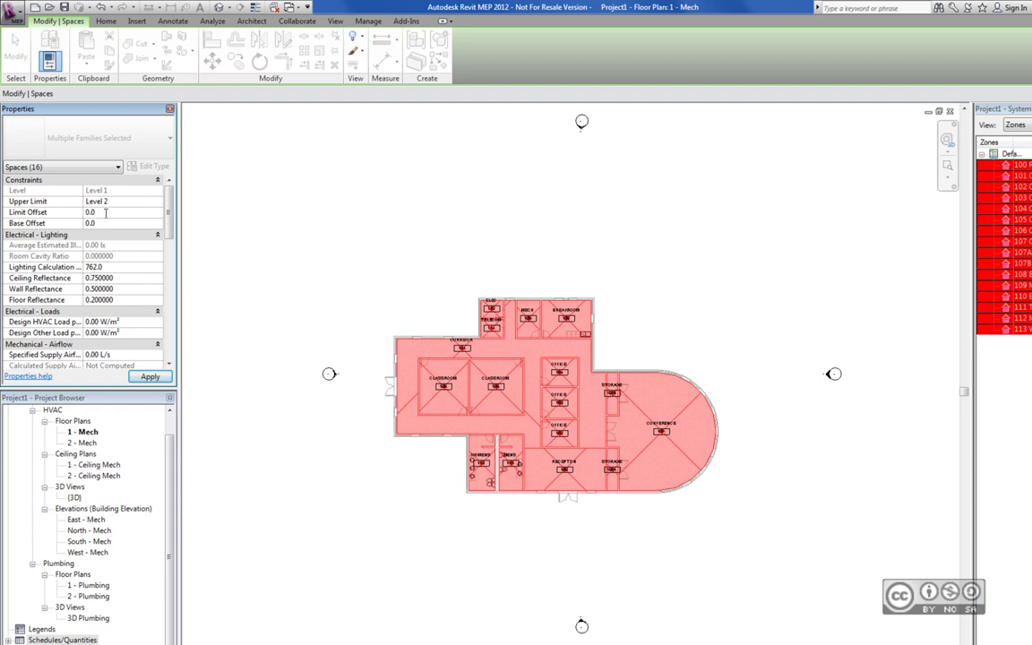
pyautogui.click(432, 240)
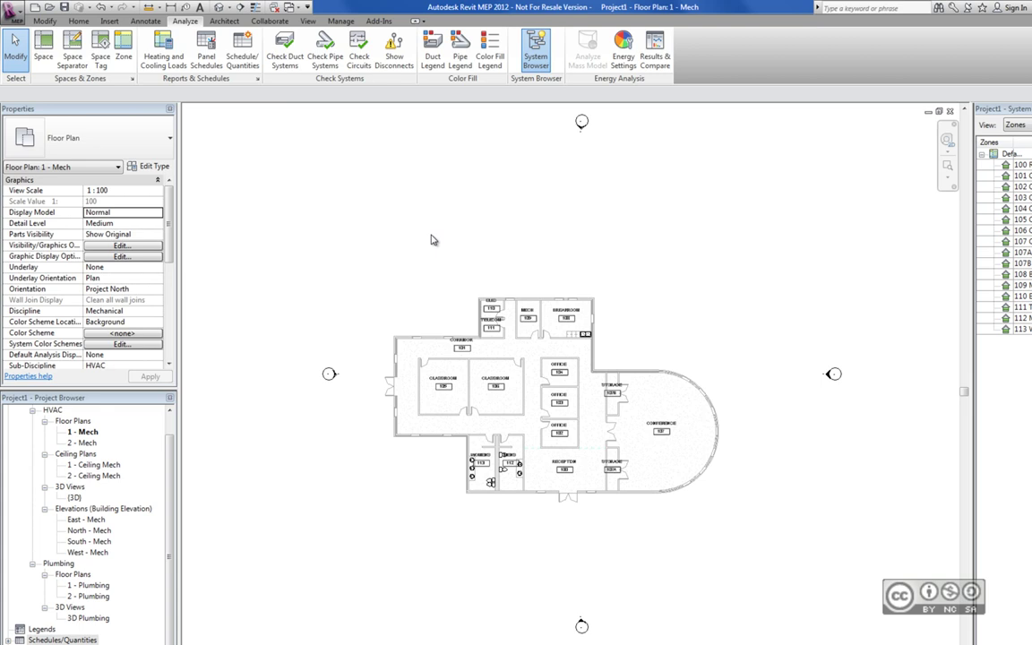
# - Calculate loads with space details: 29,383 W peak cooling and 30,174 W heating, then close the report
pyautogui.click(157, 57)
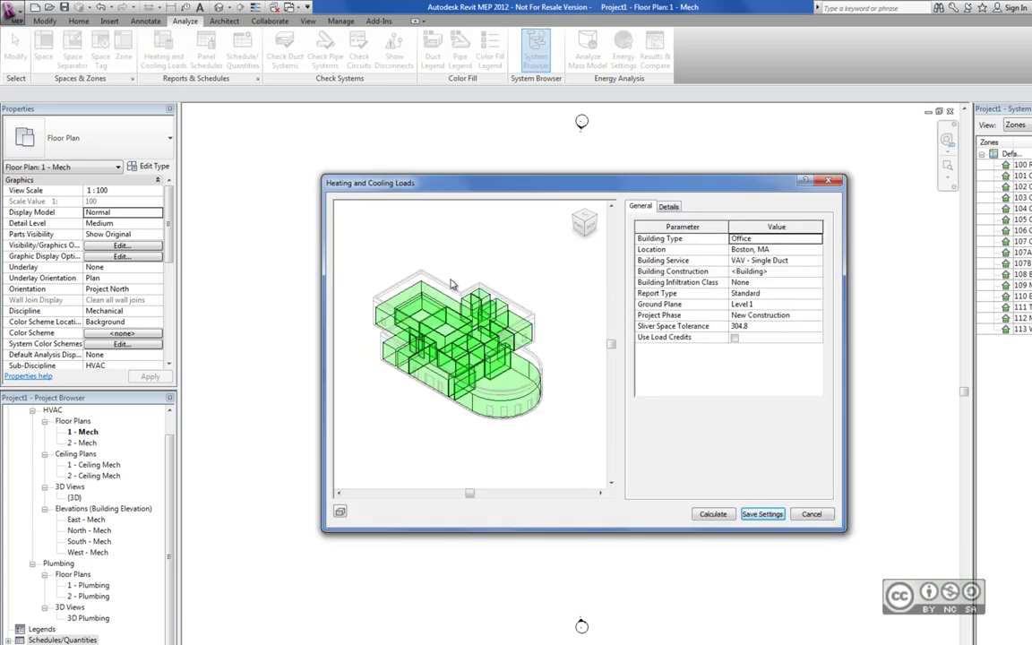
pyautogui.click(670, 207)
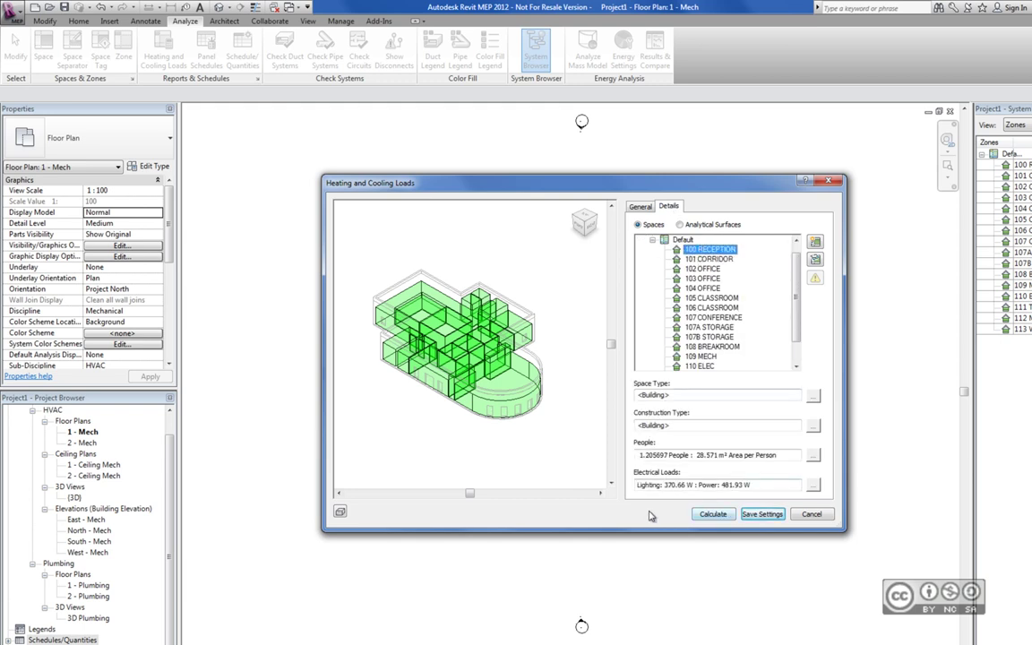
pyautogui.click(706, 514)
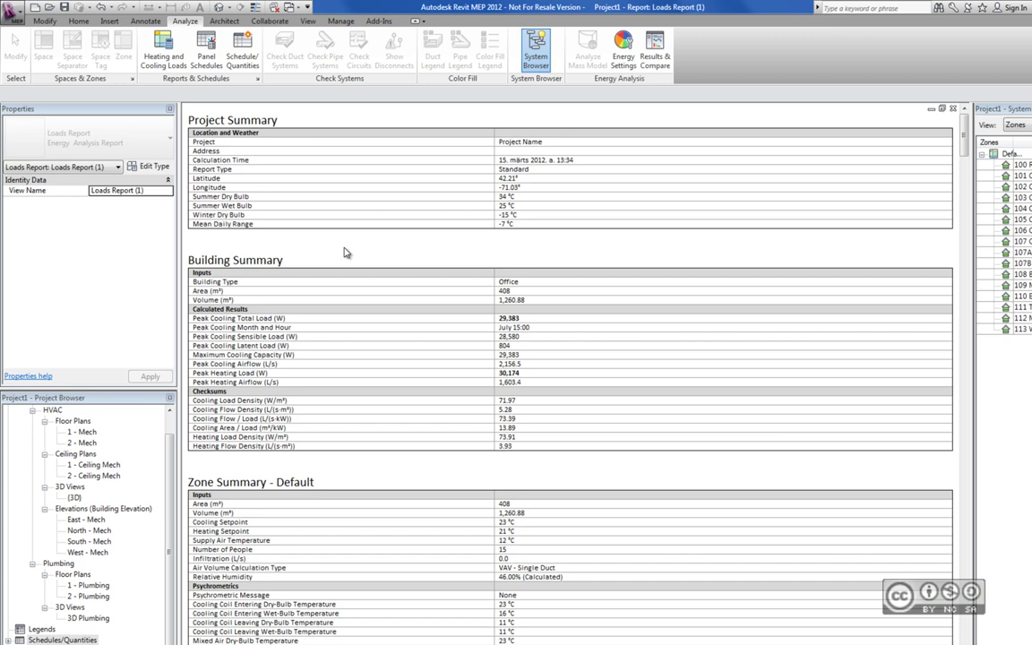
pyautogui.click(952, 108)
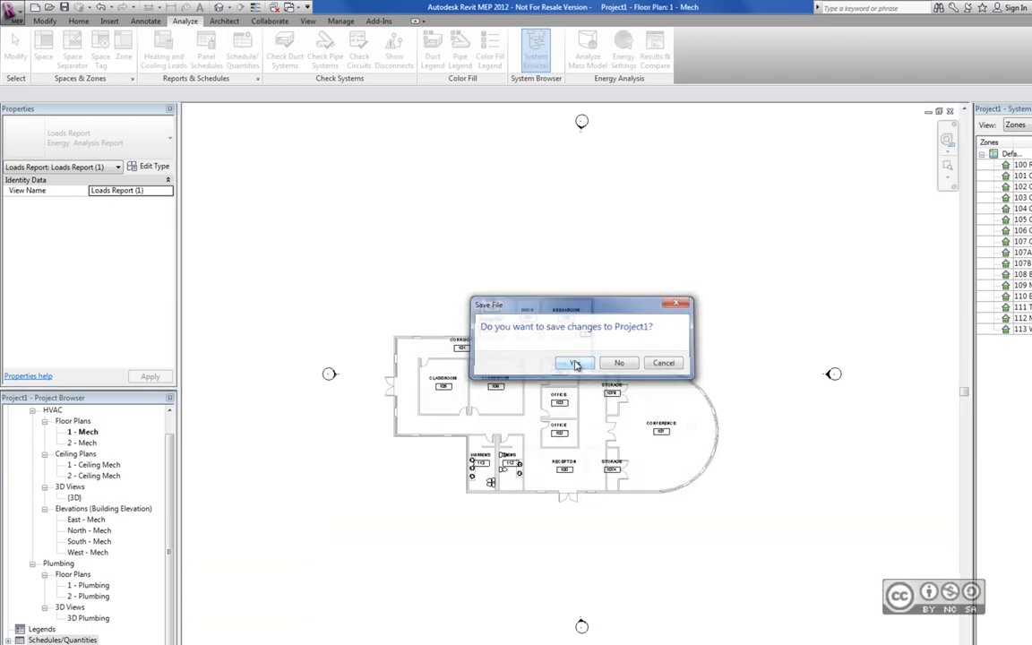
# - Save Project1, then select Zone 05 with offices 102–104 and show its Energy Analysis properties
pyautogui.click(576, 364)
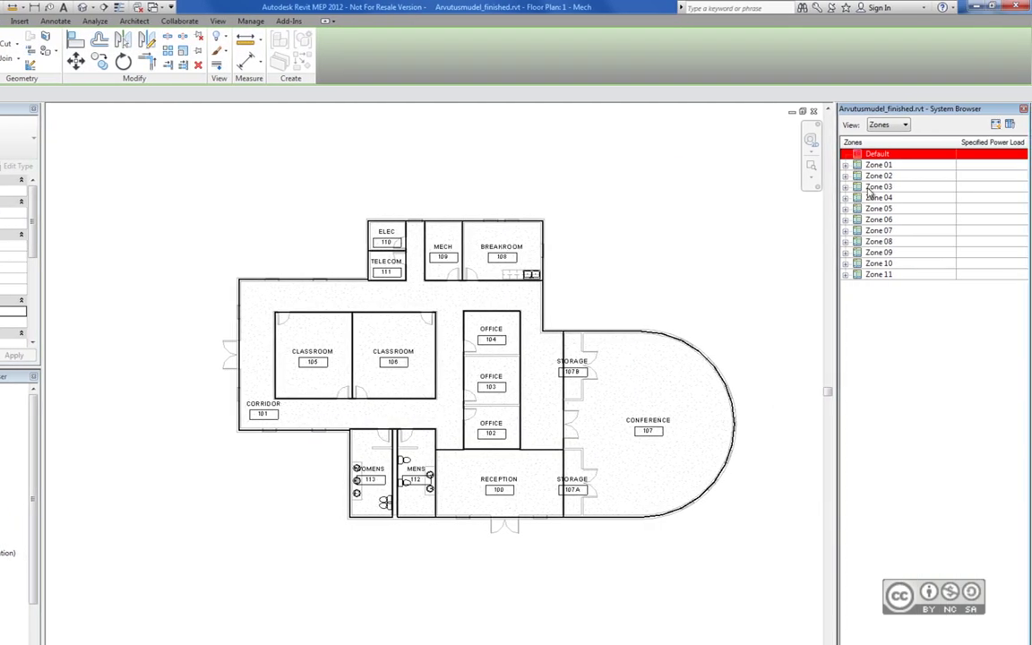
pyautogui.click(881, 166)
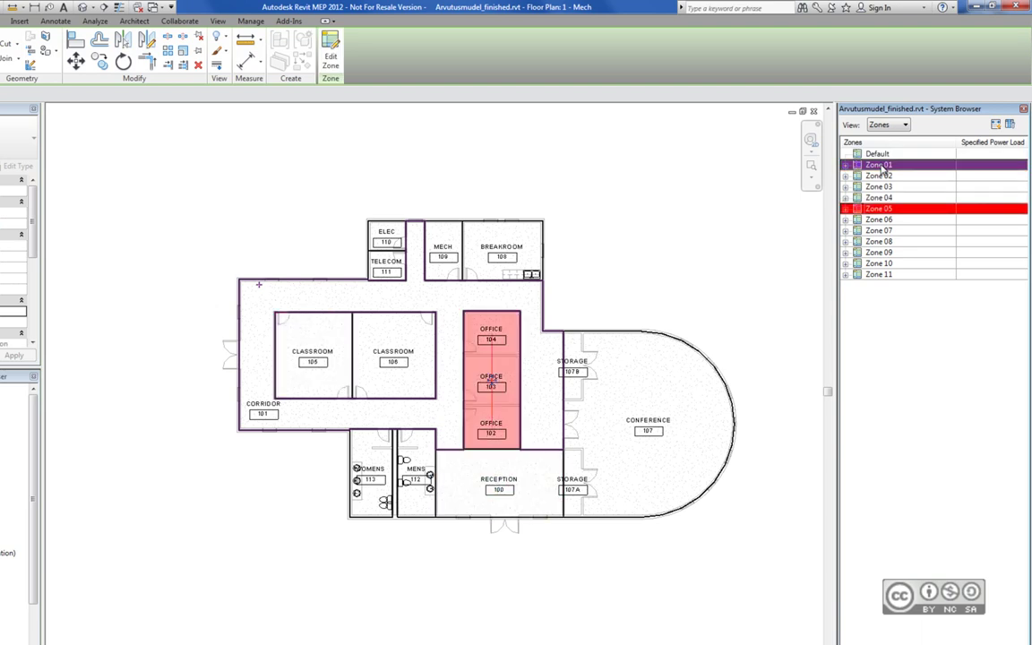
pyautogui.press('Down')
pyautogui.press('Down')
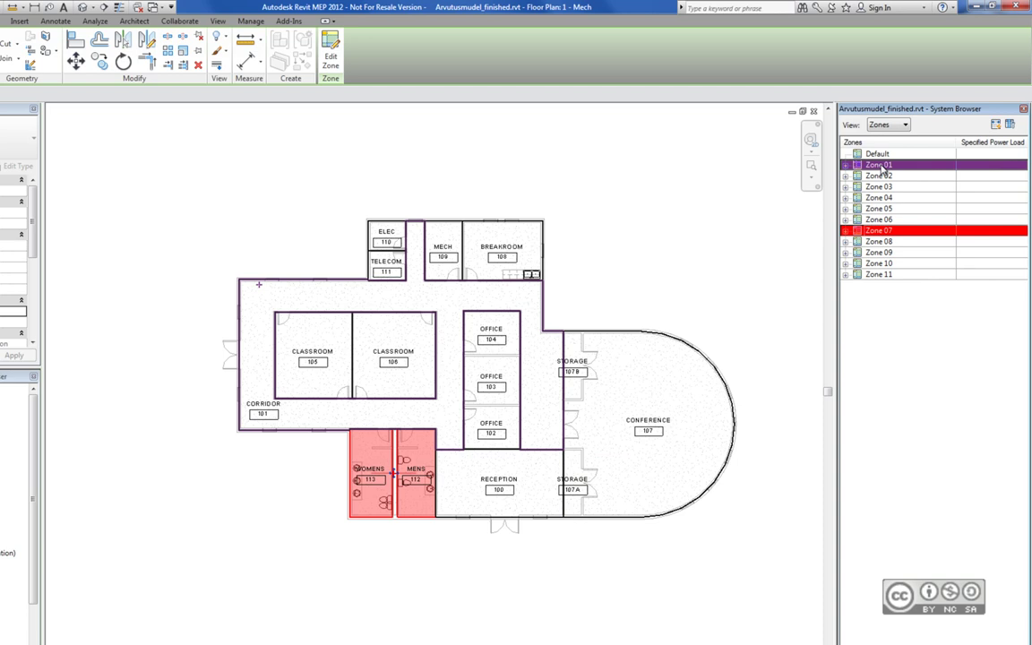
pyautogui.press('Down')
pyautogui.press('Down')
pyautogui.press('Down')
pyautogui.press('Down')
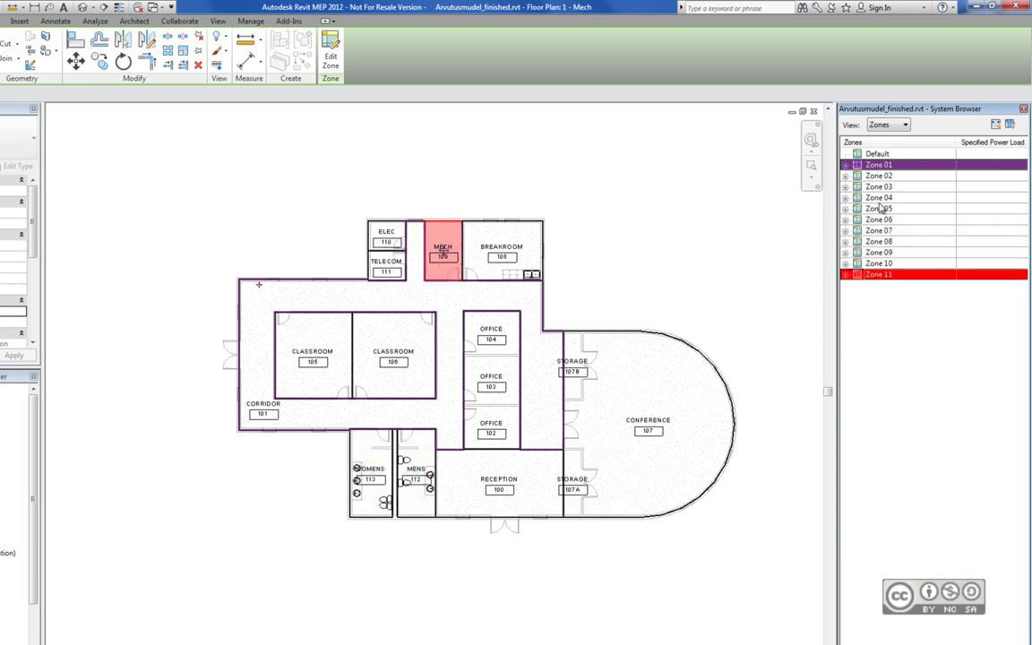
pyautogui.click(879, 210)
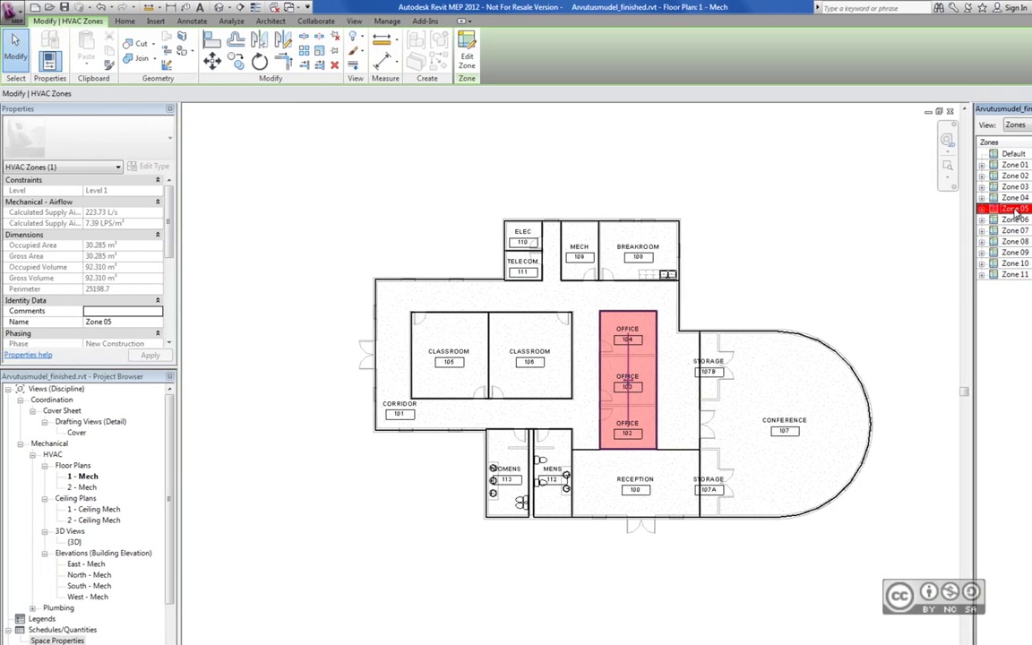
pyautogui.moveTo(168, 226); pyautogui.dragTo(169, 334)
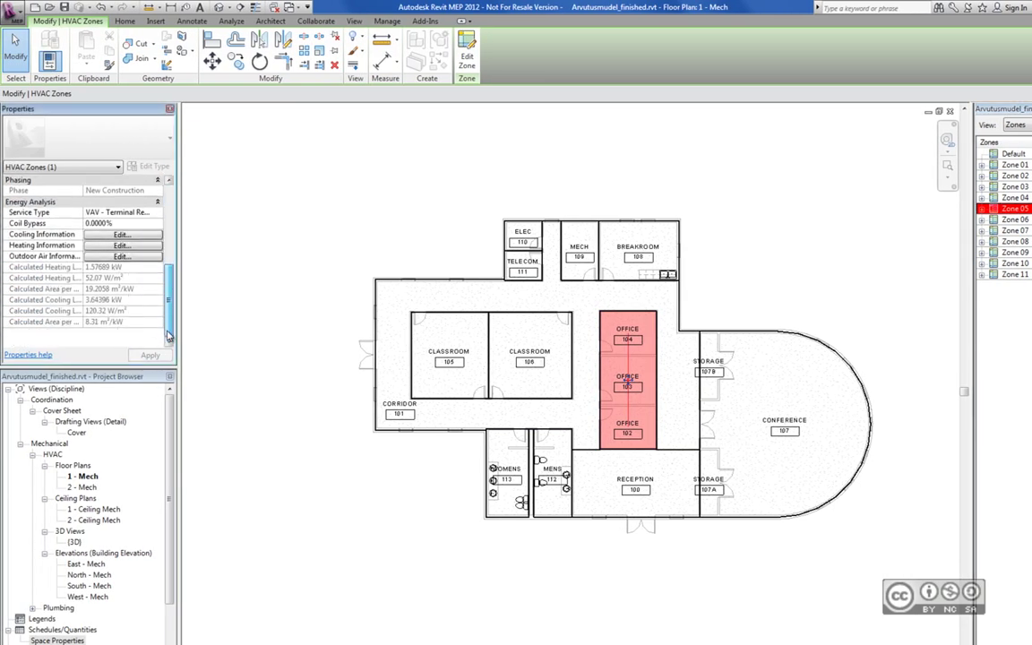
pyautogui.scroll(1, 36, 257)
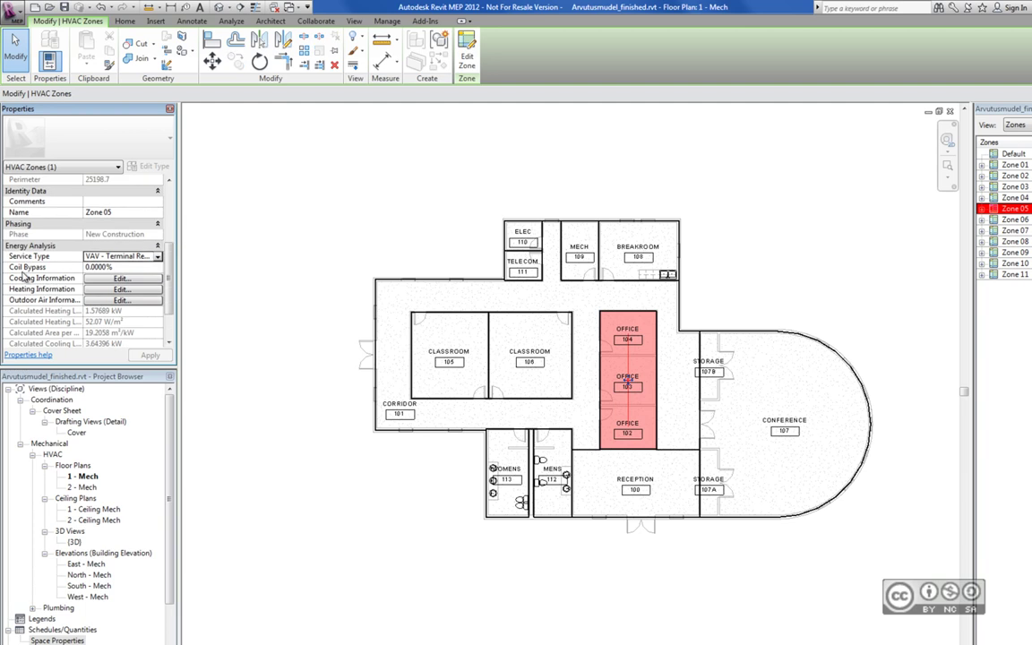
pyautogui.scroll(-1, 144, 251)
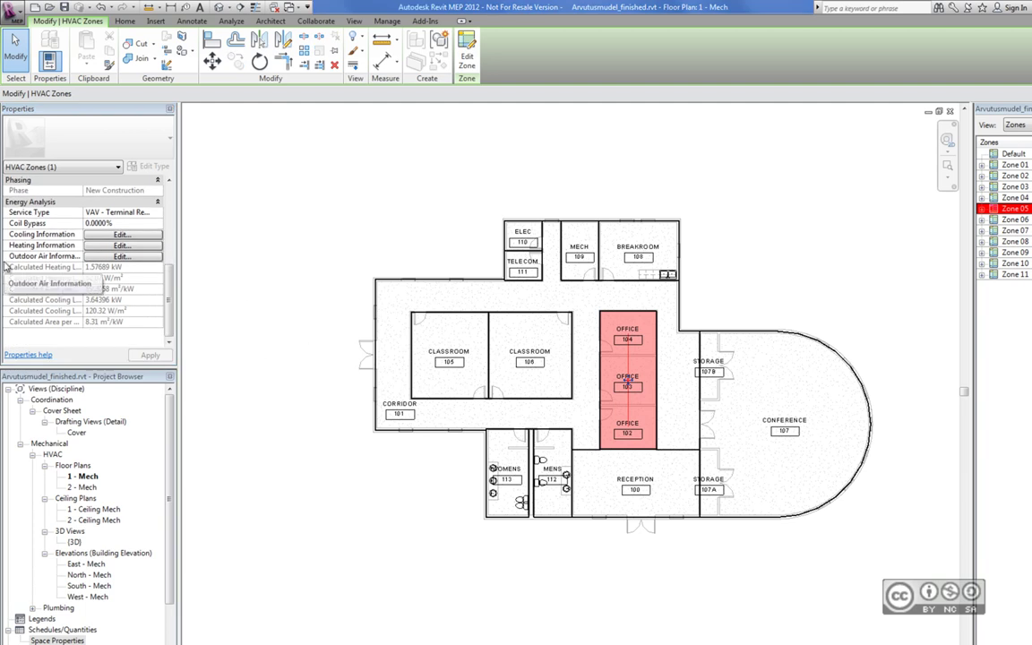
# - Set Zone 05's outdoor air to 2.4 L/s per person and 0.3 L/s per m²
pyautogui.click(121, 256)
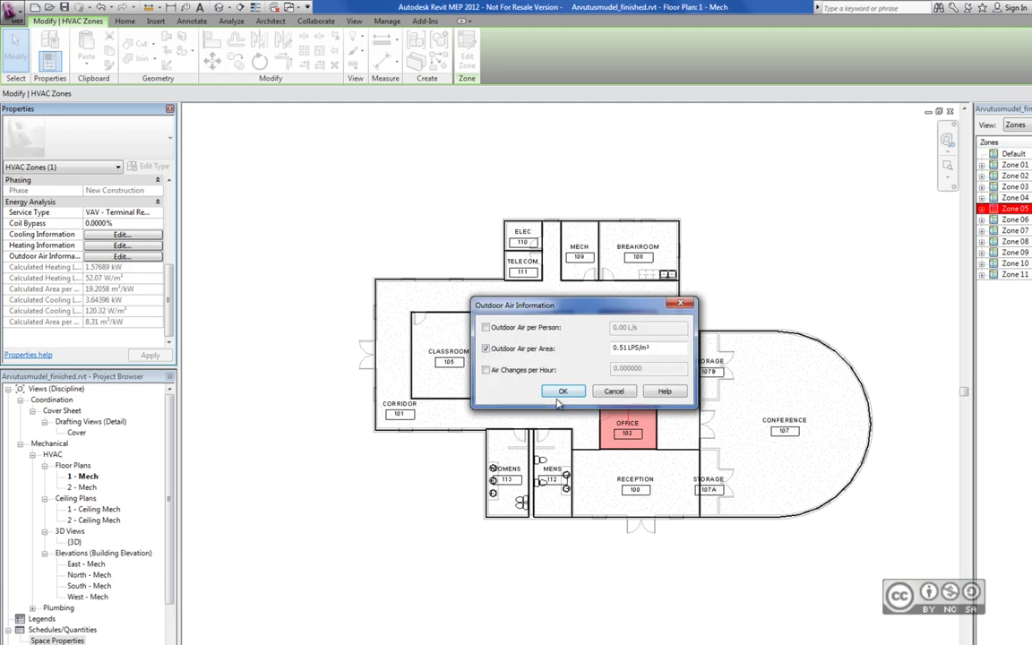
pyautogui.click(485, 329)
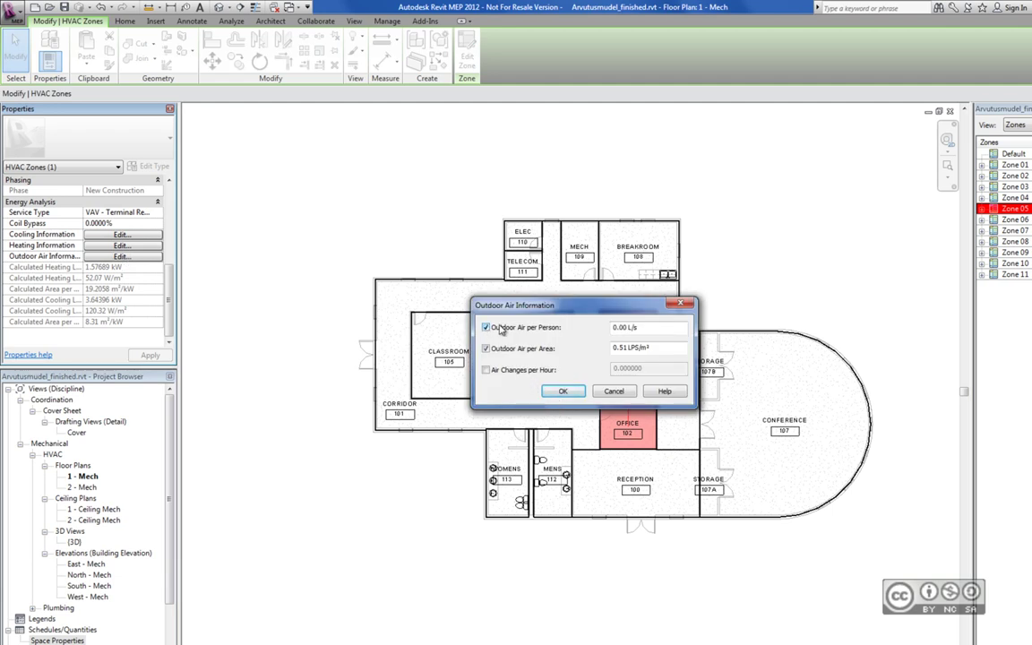
pyautogui.doubleClick(638, 330)
pyautogui.write('2.4')
pyautogui.doubleClick(620, 347)
pyautogui.write('0.3')
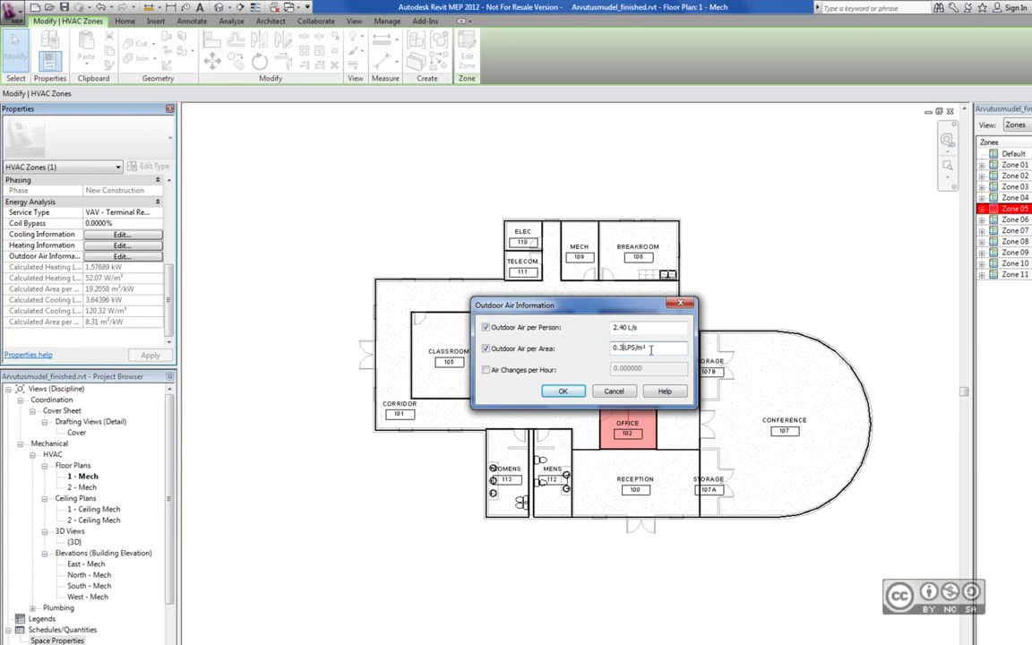
pyautogui.click(563, 390)
# - Expand Zone 05 and select offices 102, 103 and 104
pyautogui.click(982, 208)
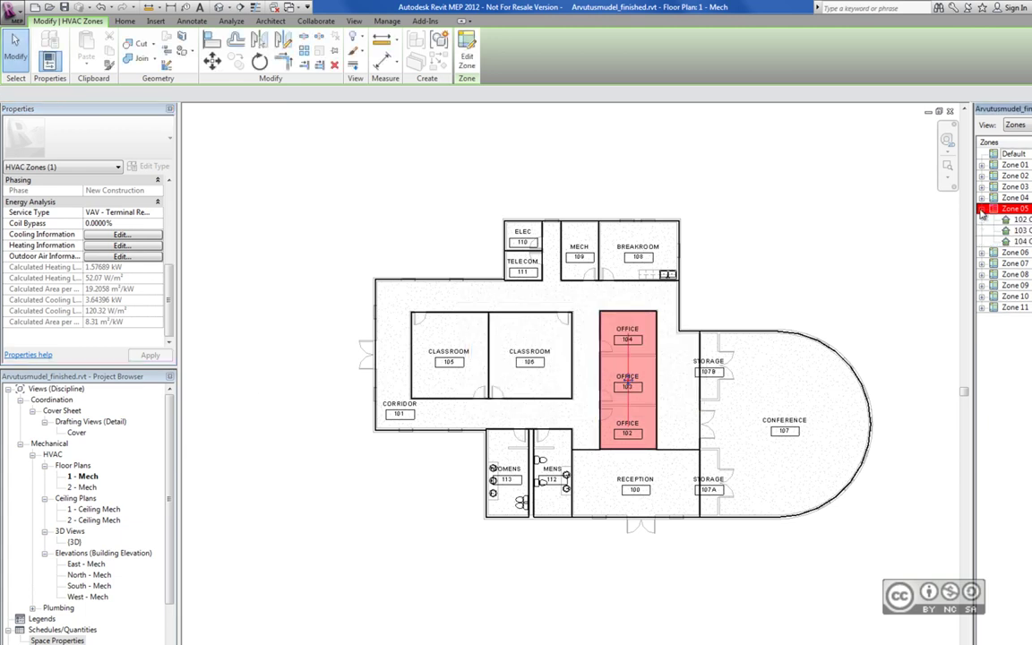
pyautogui.click(1017, 220)
pyautogui.keyDown('shift'); pyautogui.click(1017, 241); pyautogui.keyUp('shift')
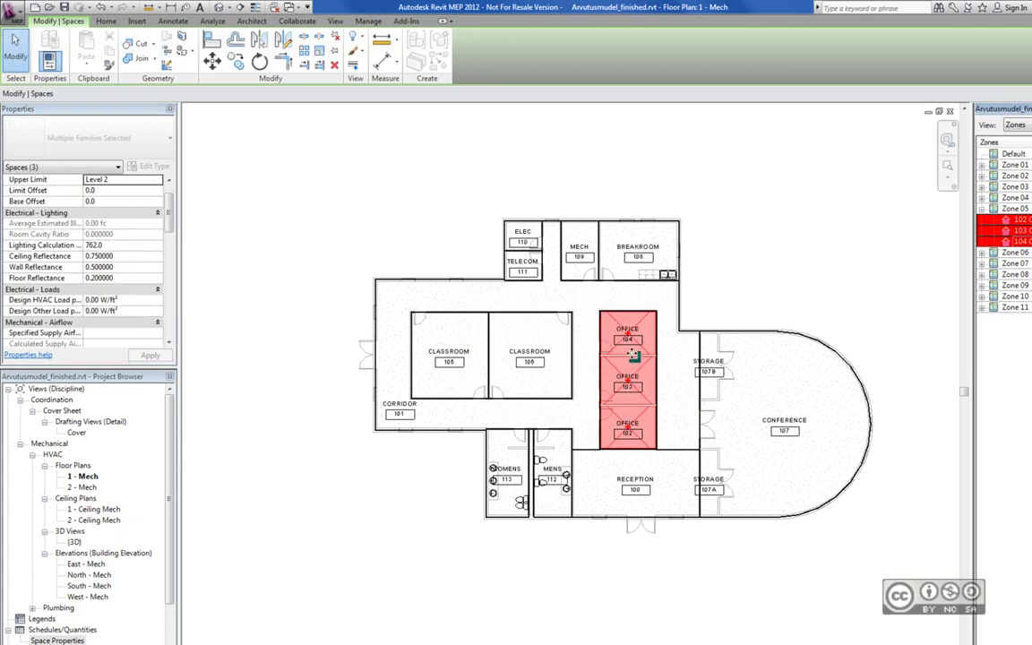
pyautogui.scroll(-5, 126, 308)
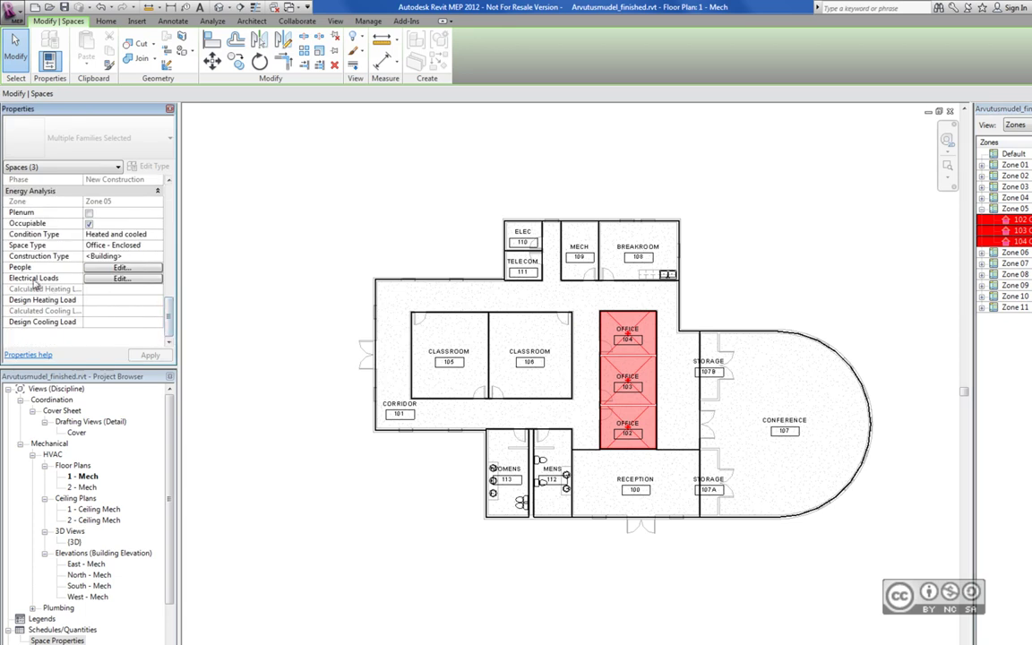
# - Review the offices' occupancy, then bring up the Heating and Cooling Loads settings (Office, Norfolk VA, VAV - Single Duct)
pyautogui.click(122, 267)
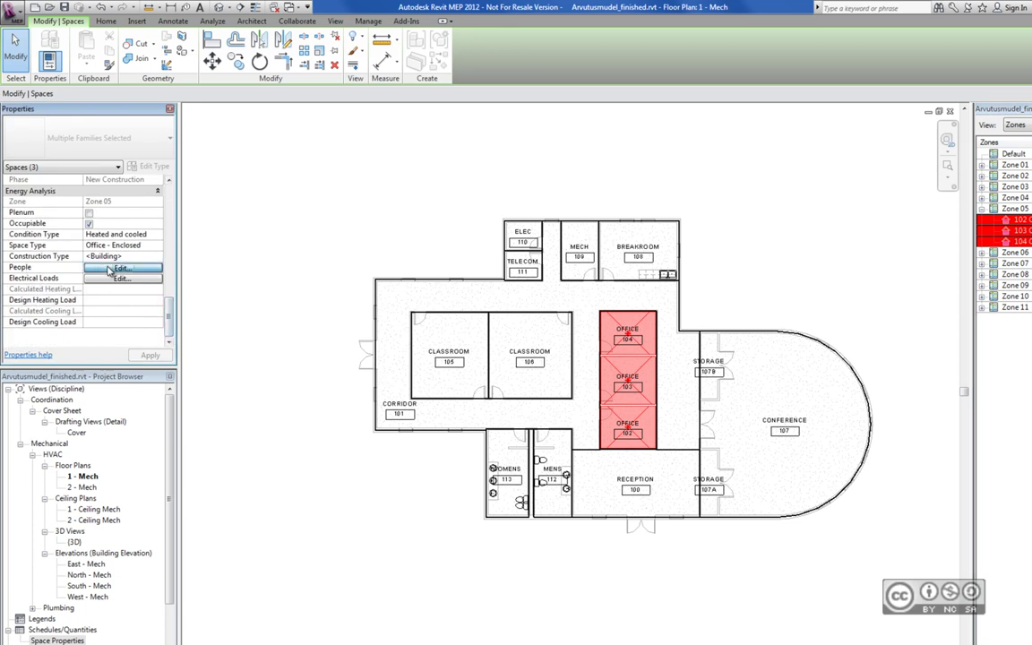
pyautogui.click(546, 432)
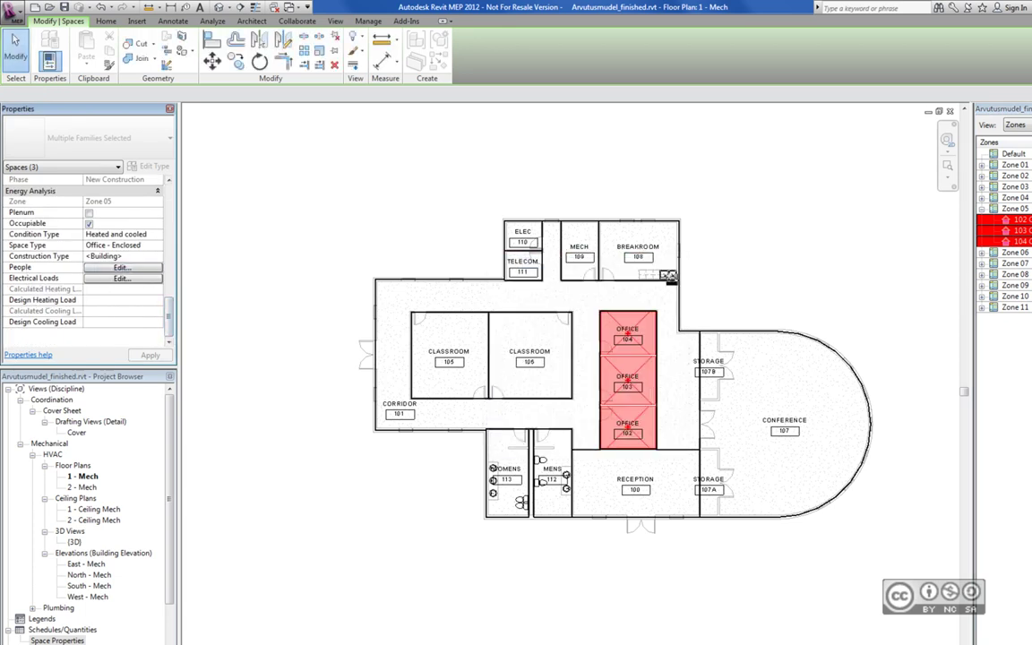
pyautogui.click(185, 20)
pyautogui.click(162, 59)
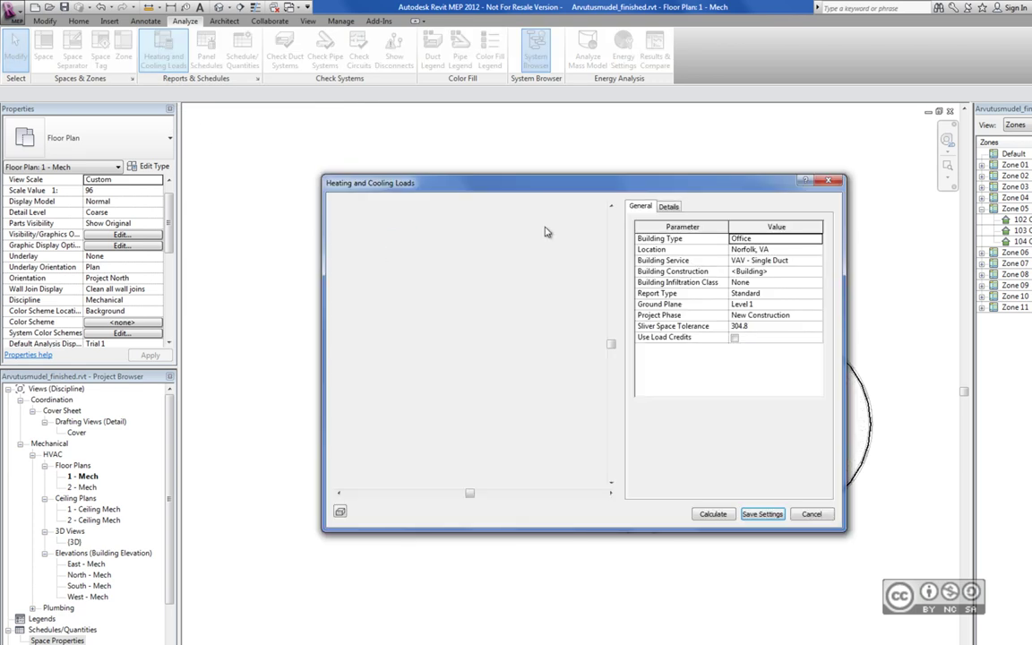
# - Calculate the loads and scroll Loads Report (8) to Zone 05; building peaks are 51.0 kW cooling, 21.6 kW heating
pyautogui.click(713, 513)
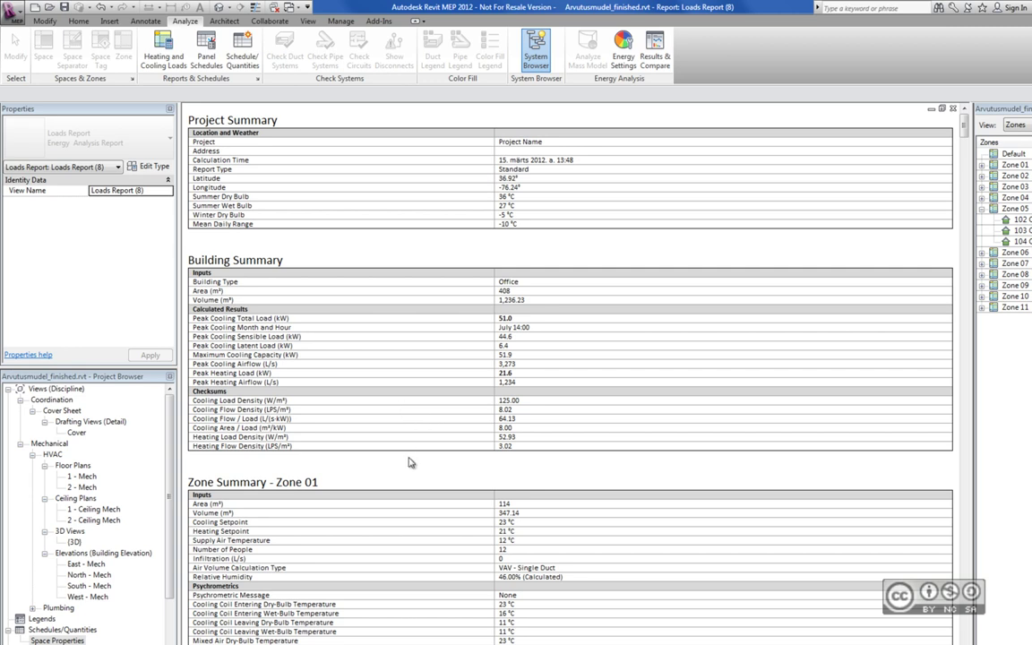
pyautogui.scroll(-15, 409, 462)
pyautogui.scroll(-5, 409, 461)
pyautogui.scroll(-5, 408, 458)
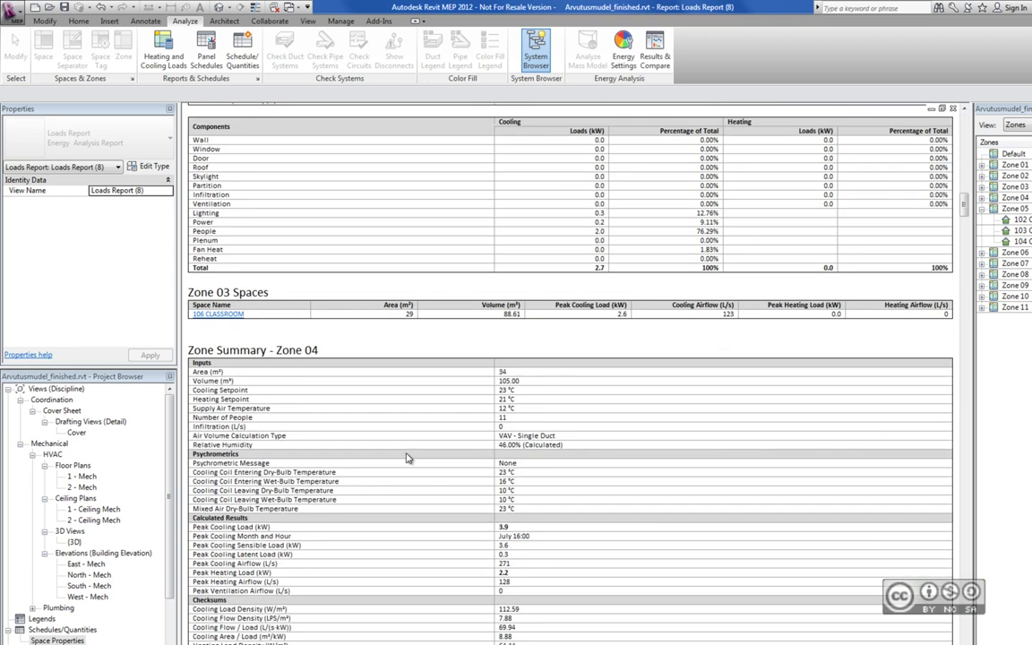
pyautogui.scroll(-5, 407, 458)
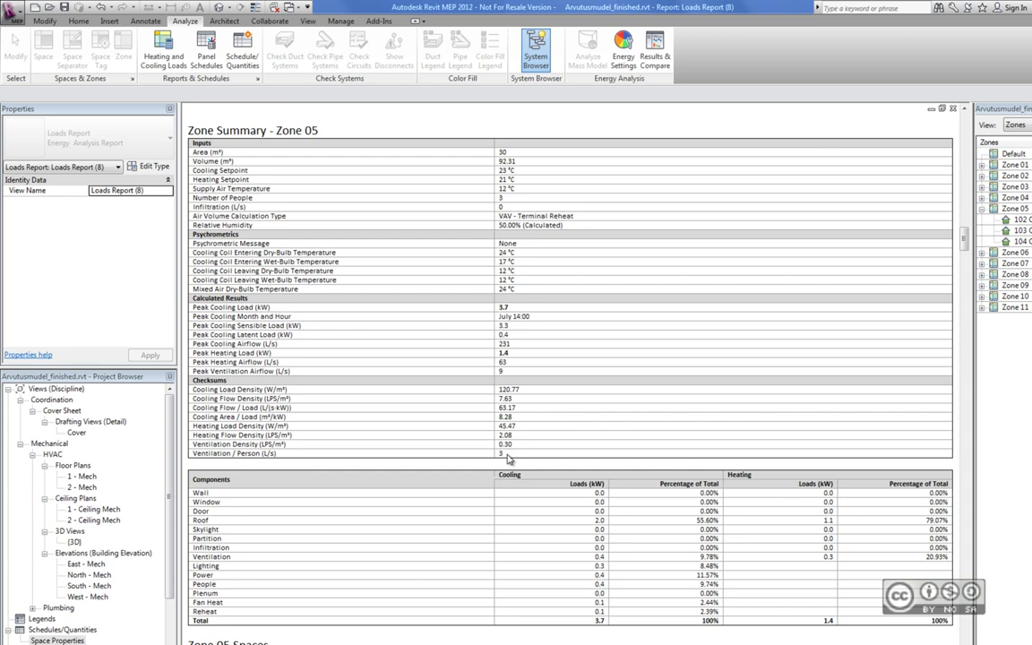
# - Back on the floor plan, uncheck Outdoor Air per Person for Zone 05, keeping 0.30 LPS/m²
pyautogui.hotkey('ctrl', 'F4')
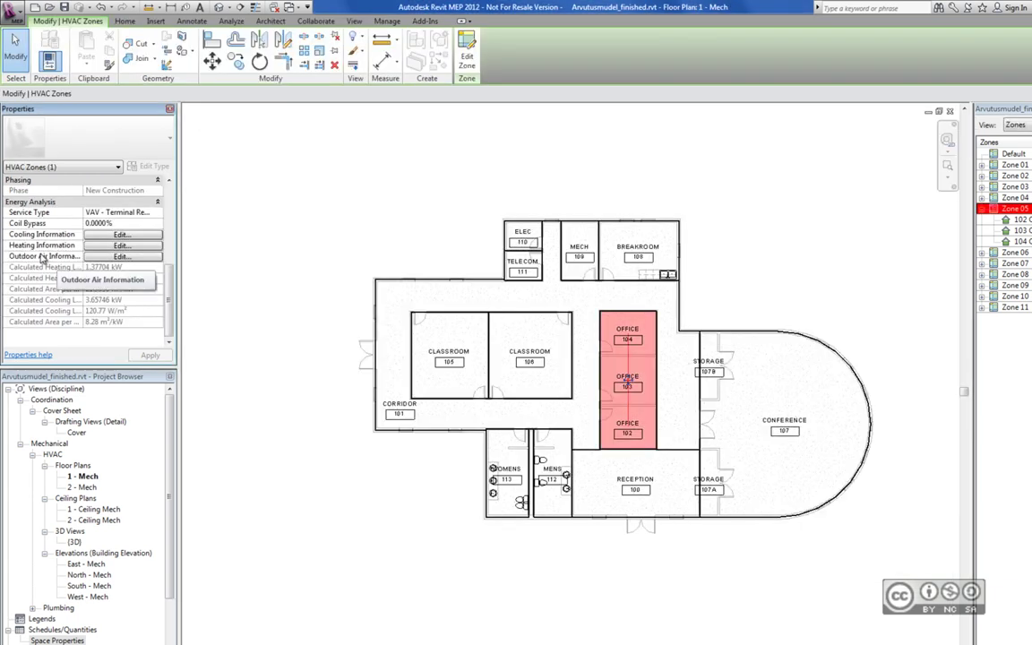
pyautogui.click(120, 257)
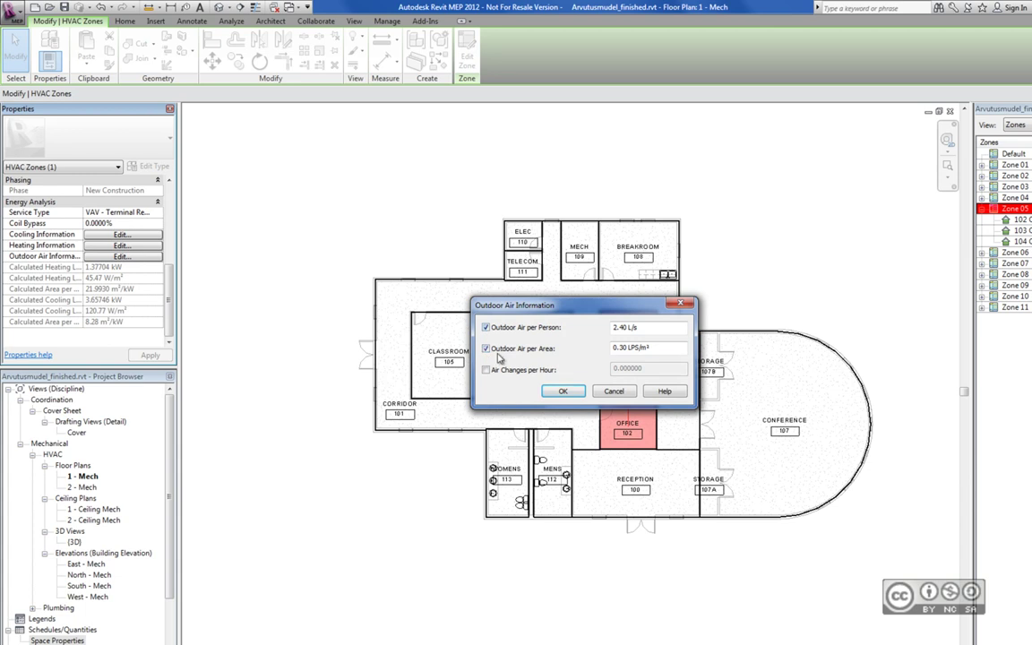
pyautogui.click(485, 327)
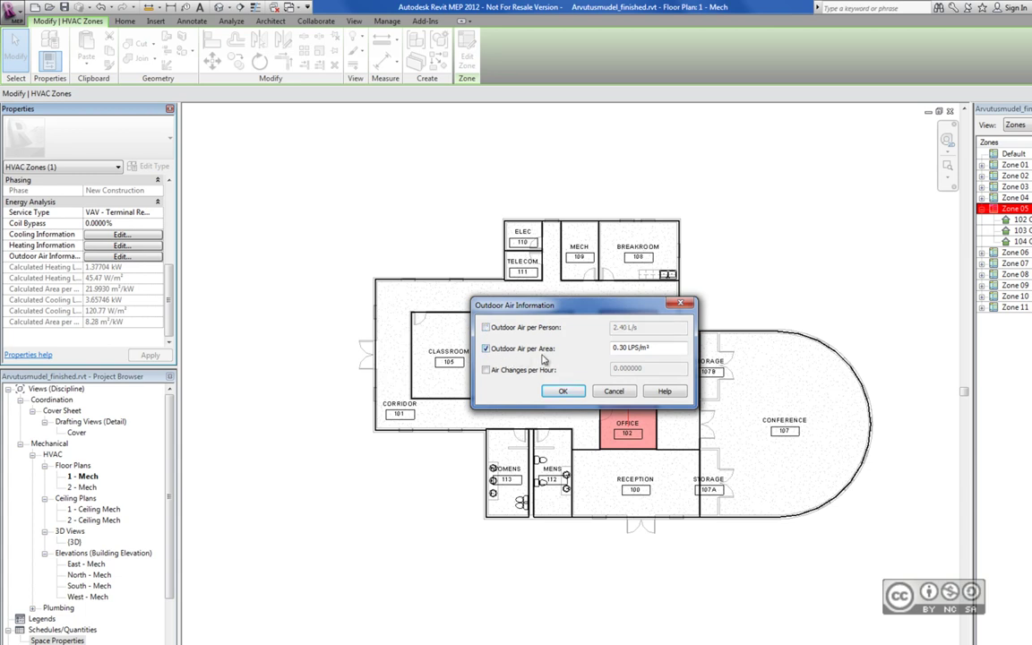
pyautogui.press('Return')
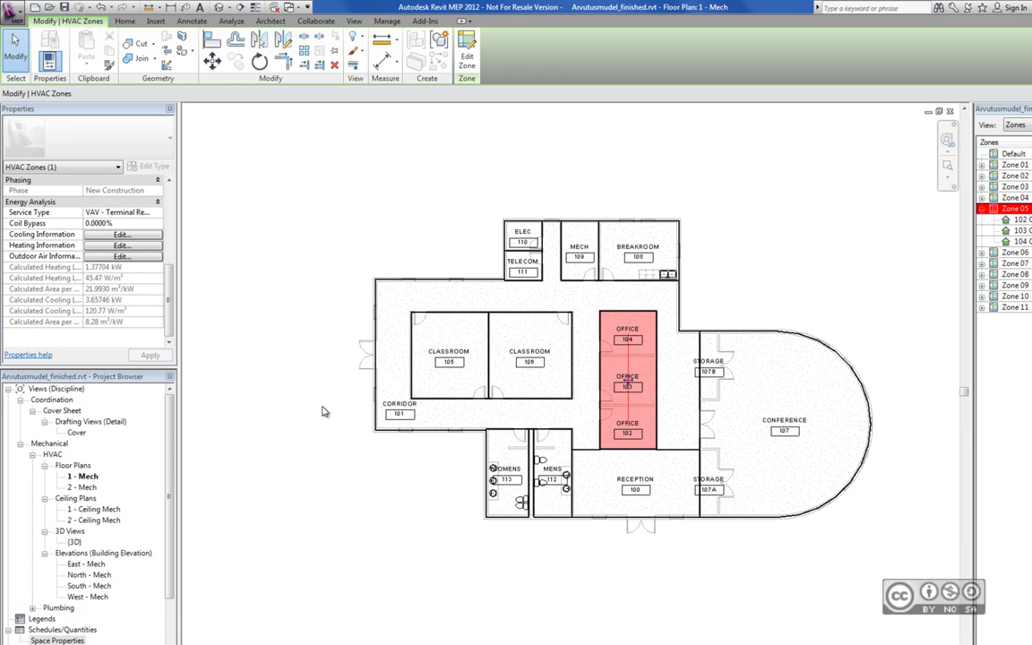
pyautogui.click(604, 593)
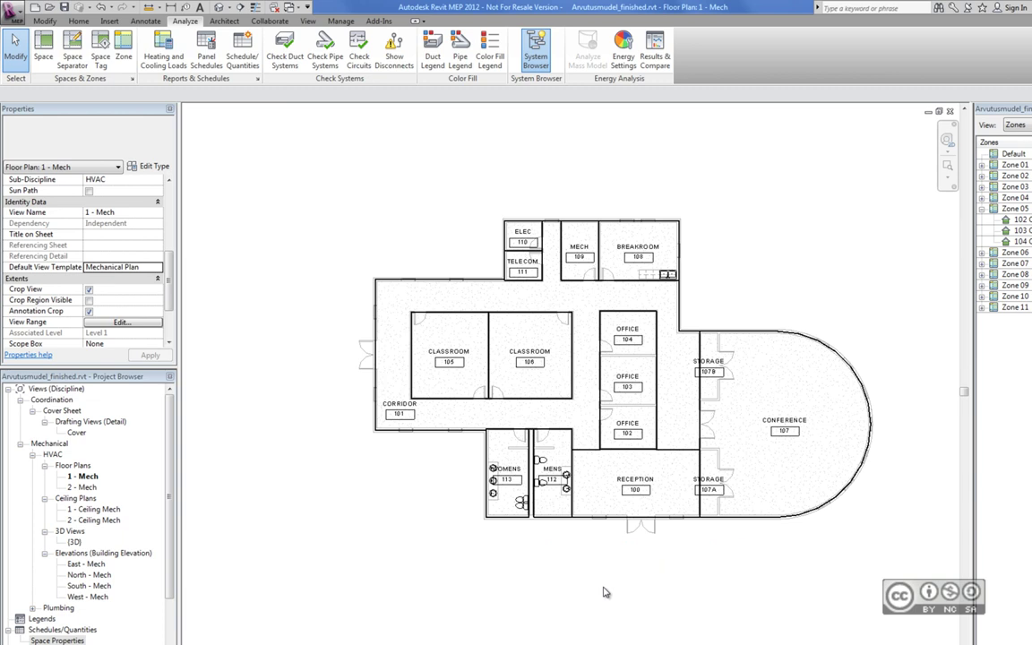
# - Start exporting the model to gbXML from the application menu
pyautogui.click(298, 242)
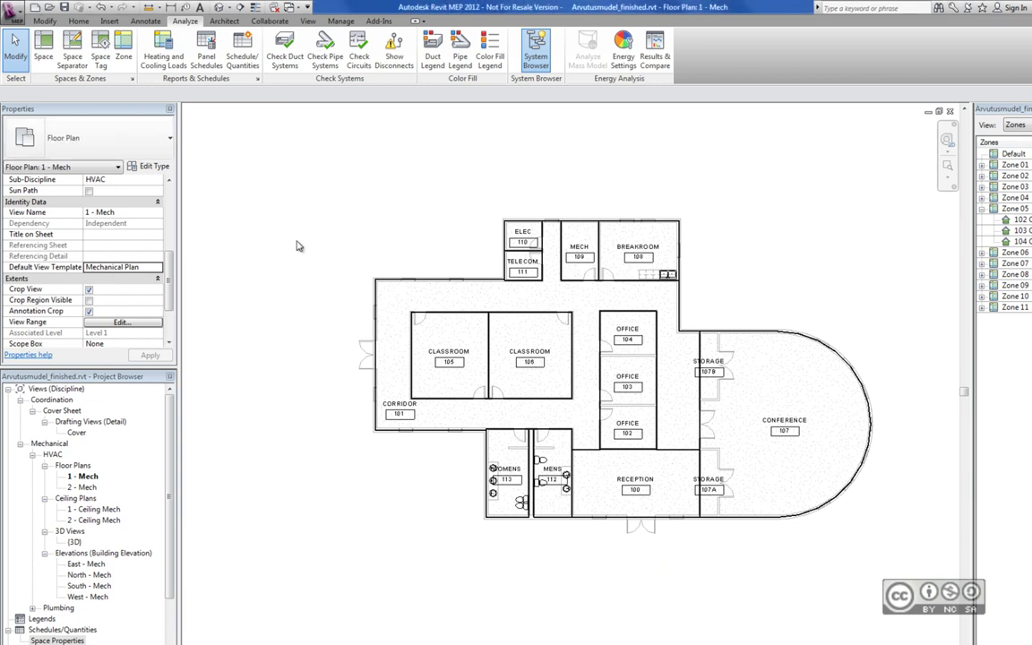
pyautogui.click(12, 13)
pyautogui.moveTo(42, 178)
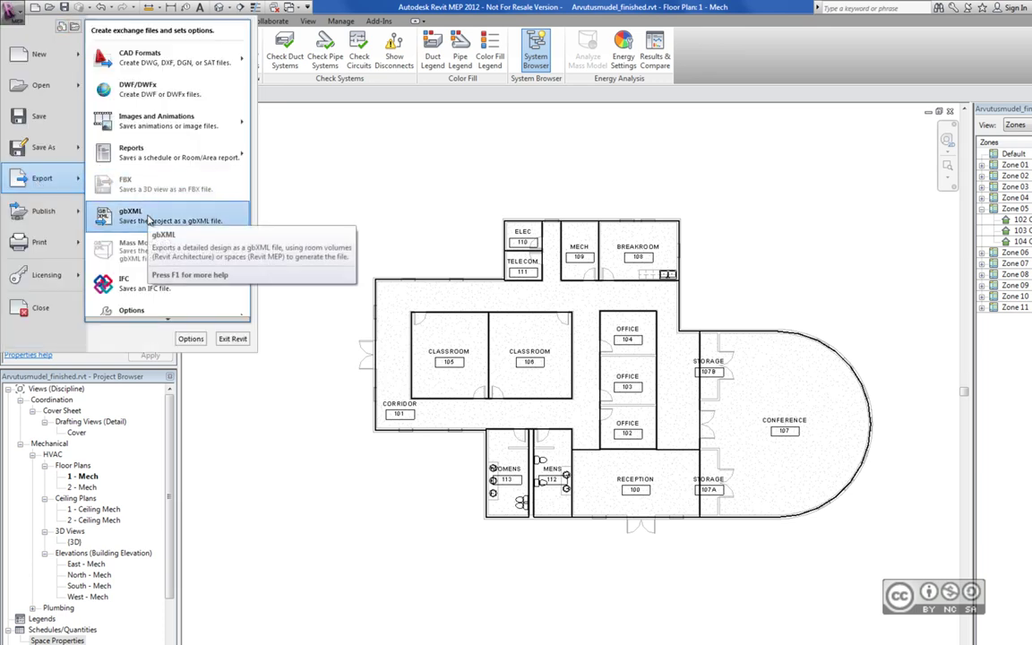
pyautogui.click(151, 220)
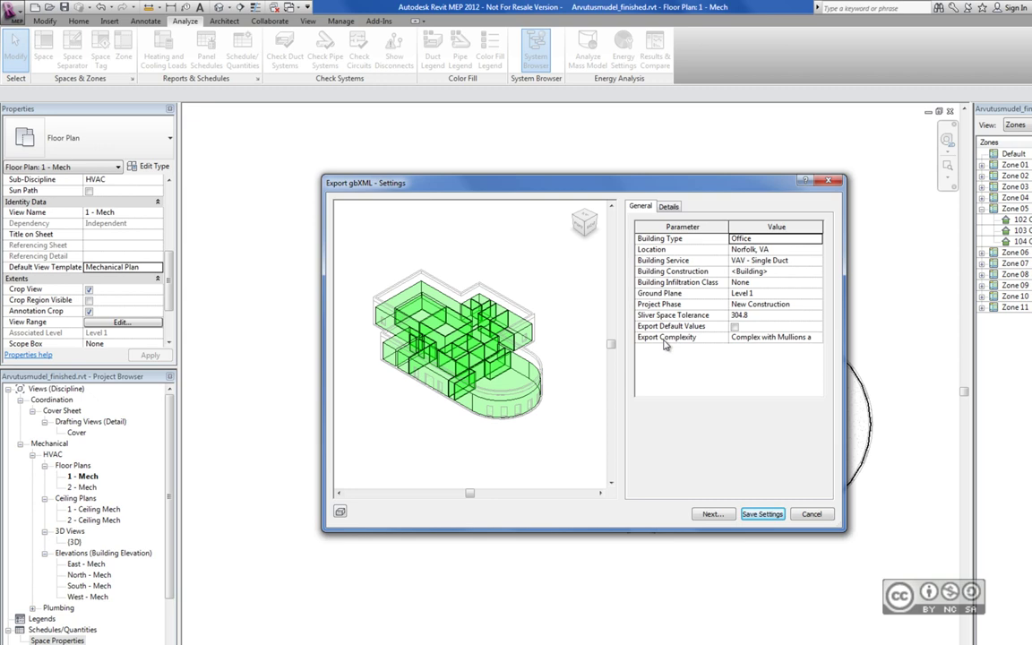
# - Choose Complex with Mullions and Shading Surfaces as the gbXML Export Complexity
pyautogui.click(817, 338)
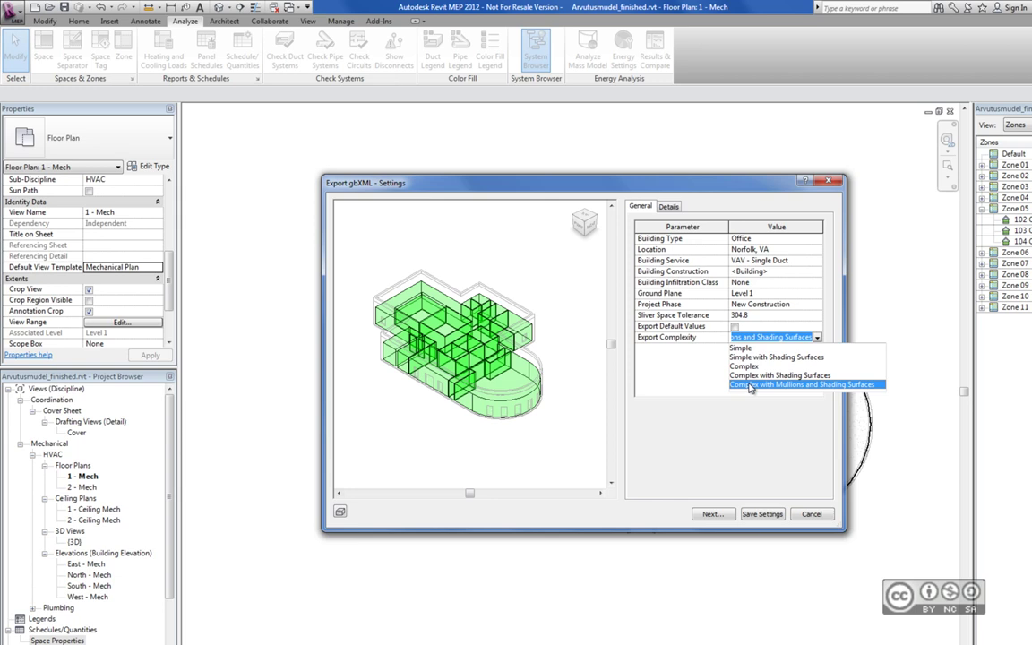
pyautogui.click(750, 385)
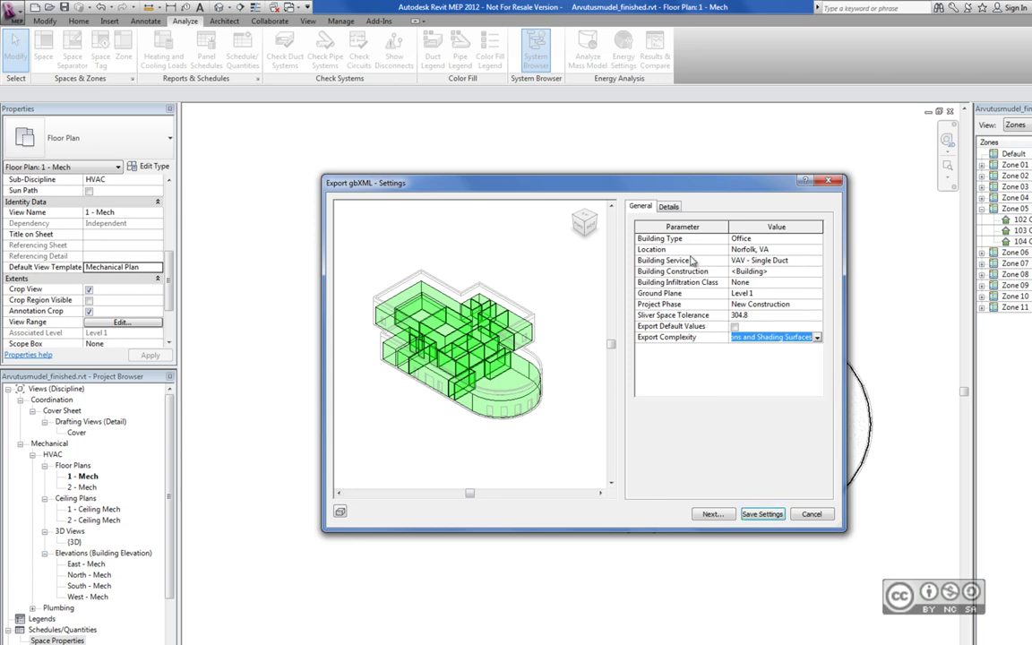
# - Show the Details listing of Zones 01 through 11 in the gbXML export settings
pyautogui.click(668, 206)
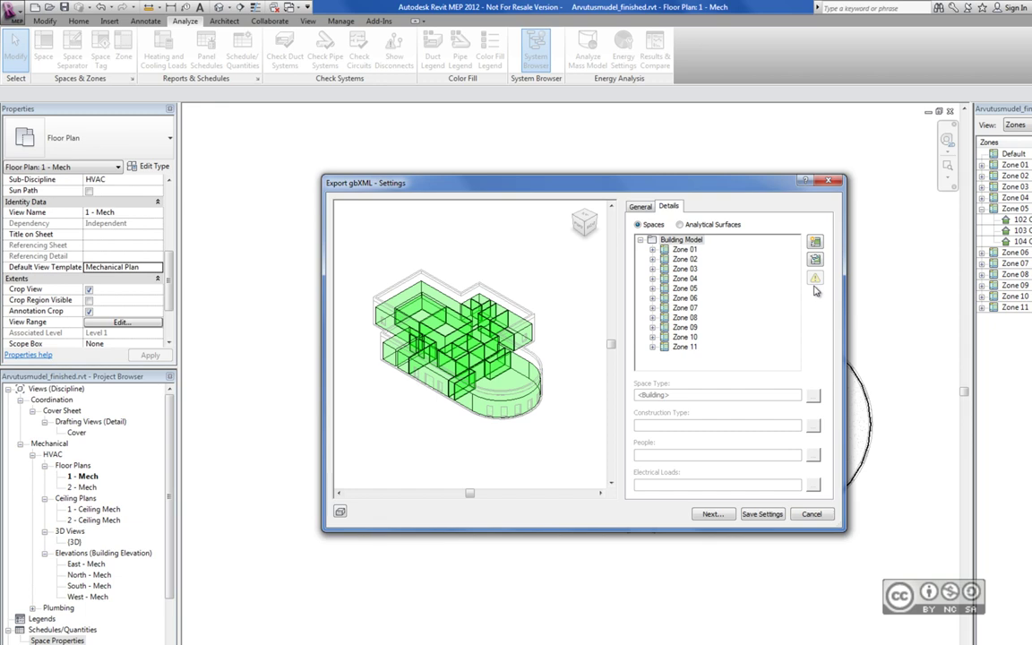
# - Save the gbXML export as Arvutusmudel_finished.xml
pyautogui.click(712, 515)
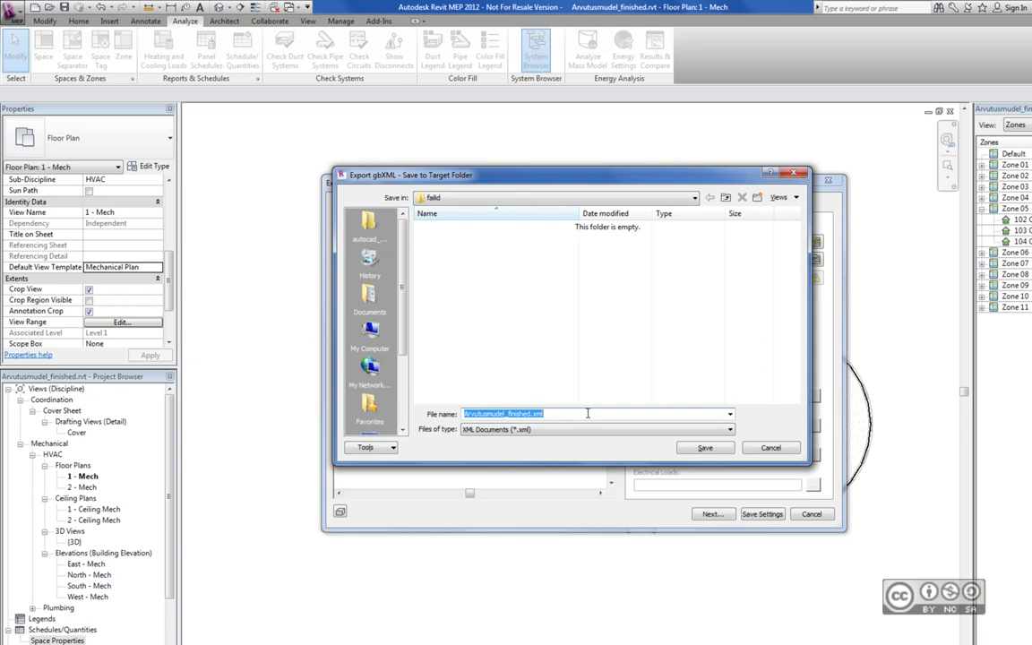
pyautogui.press('Return')
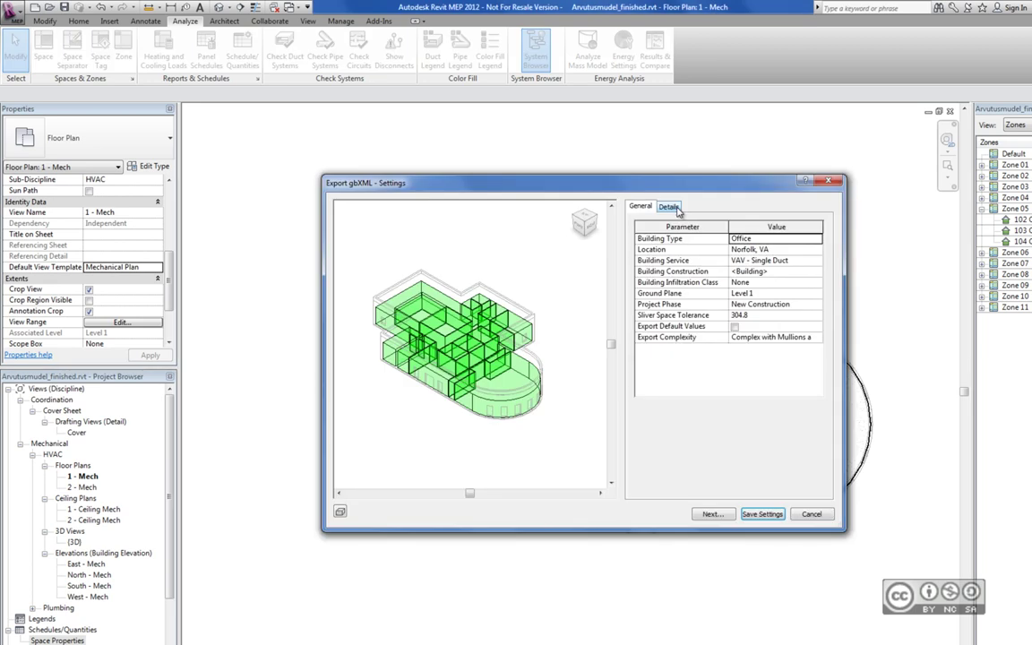
# - Show the Details view listing the Building Model's Zones 01 through 11
pyautogui.click(669, 207)
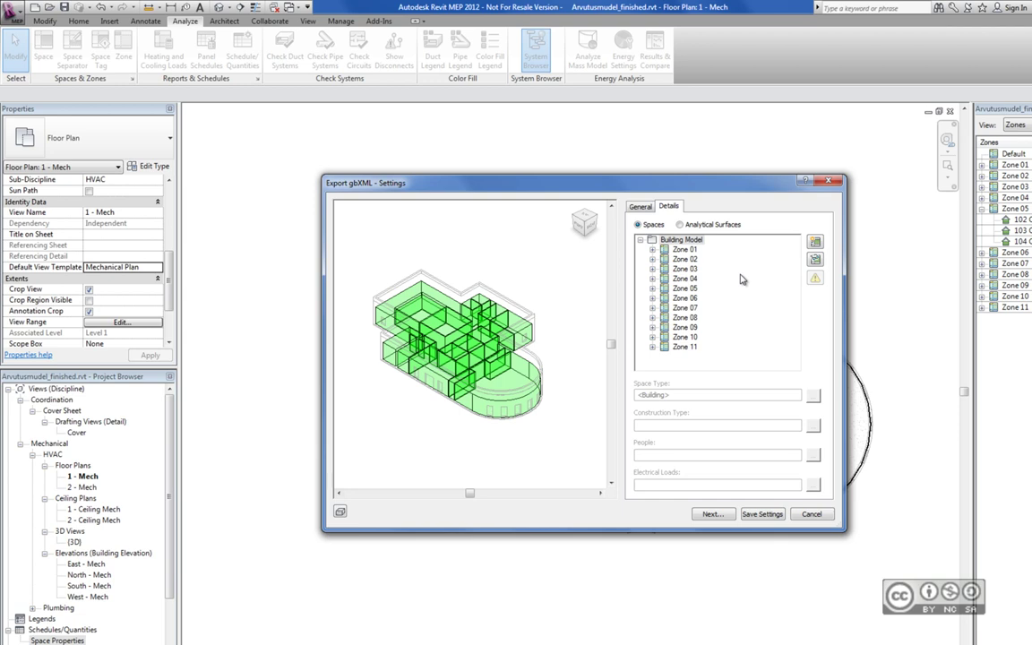
# - Dismiss the gbXML export settings to get back to the 1 - Mech floor plan
pyautogui.press('Escape')
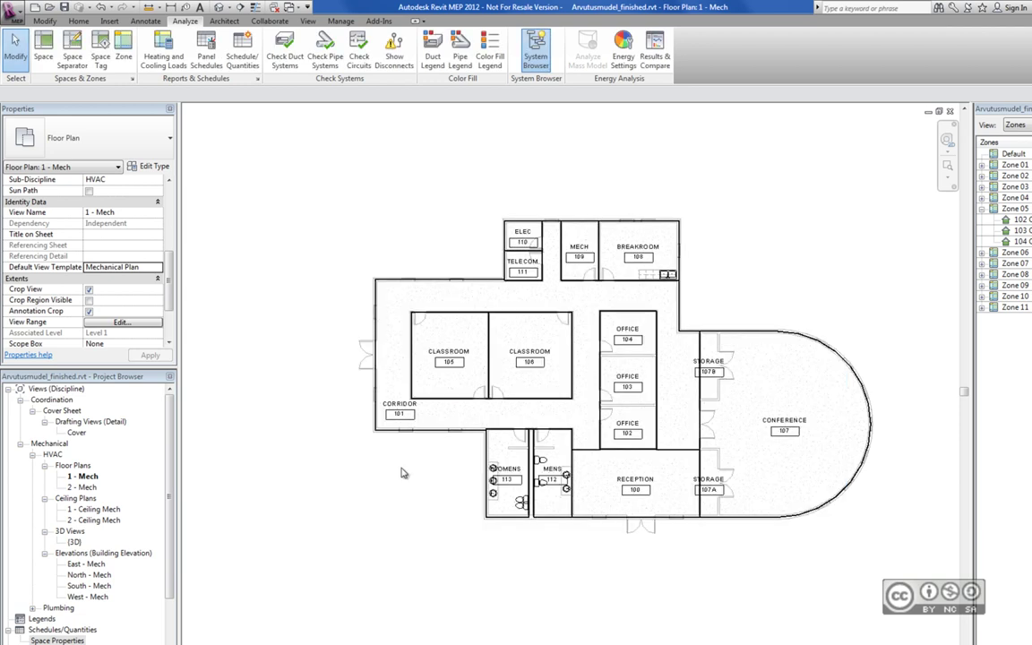